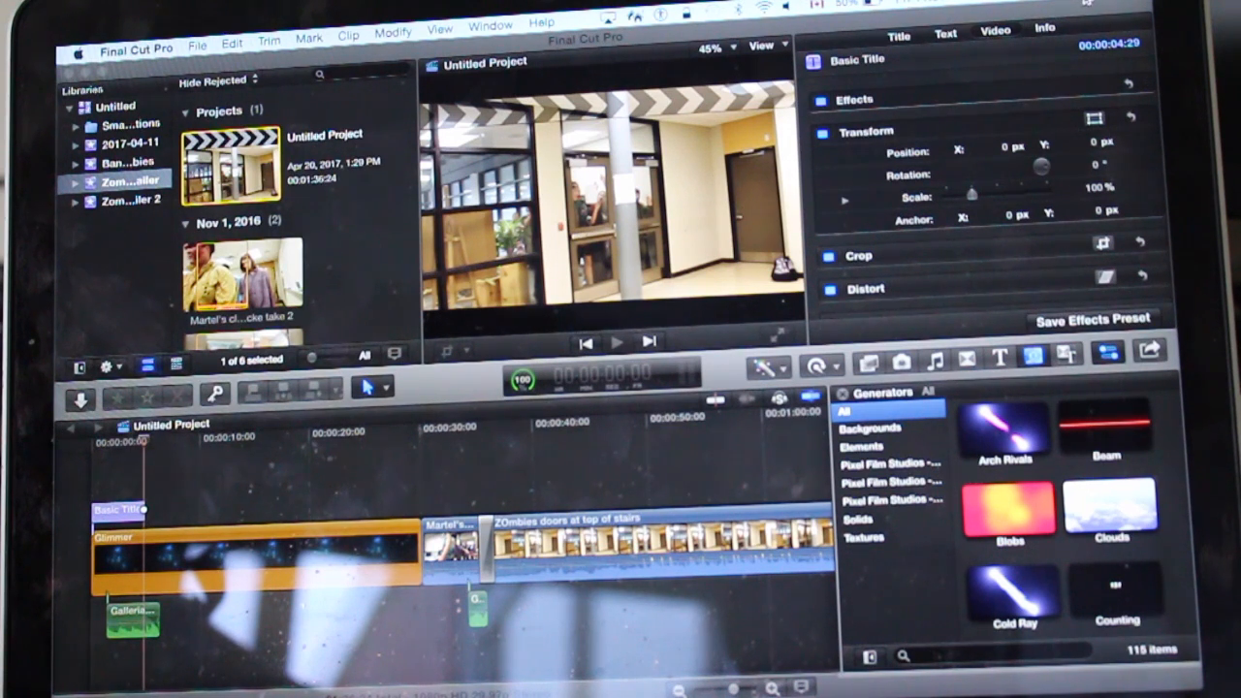
- Open QuickTime Player and set up a new screen recording with the microphone set to None
key(super+space)
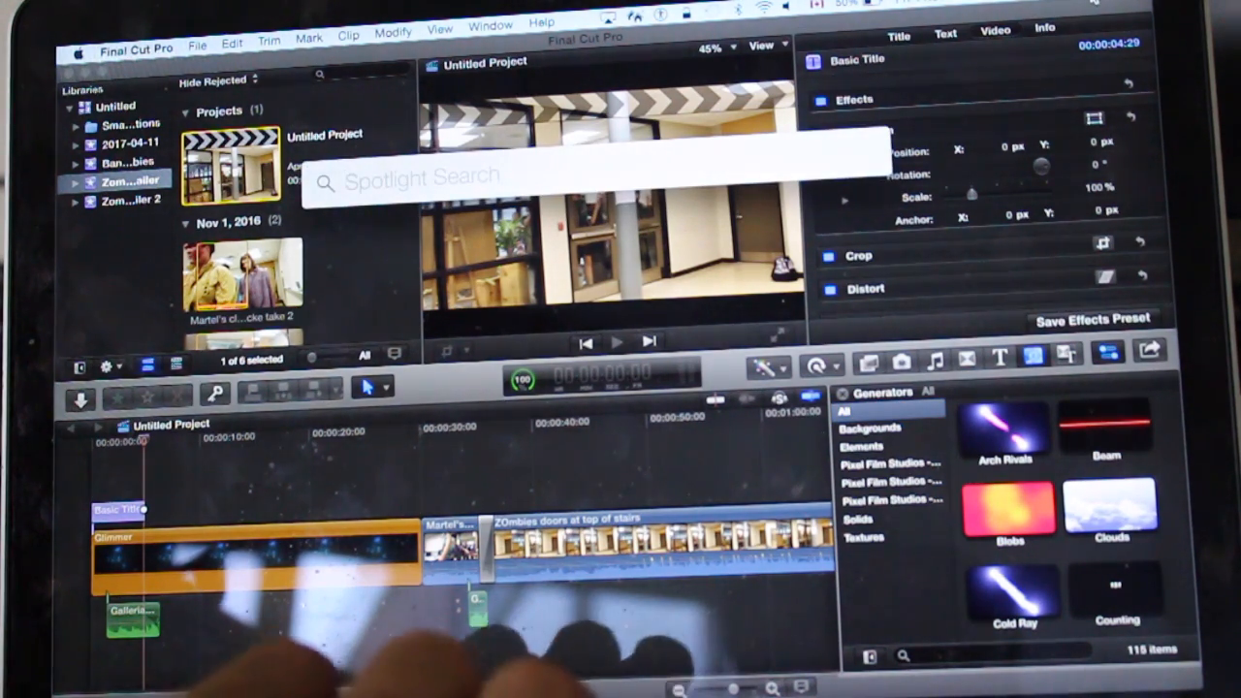
text(quickTime Player)
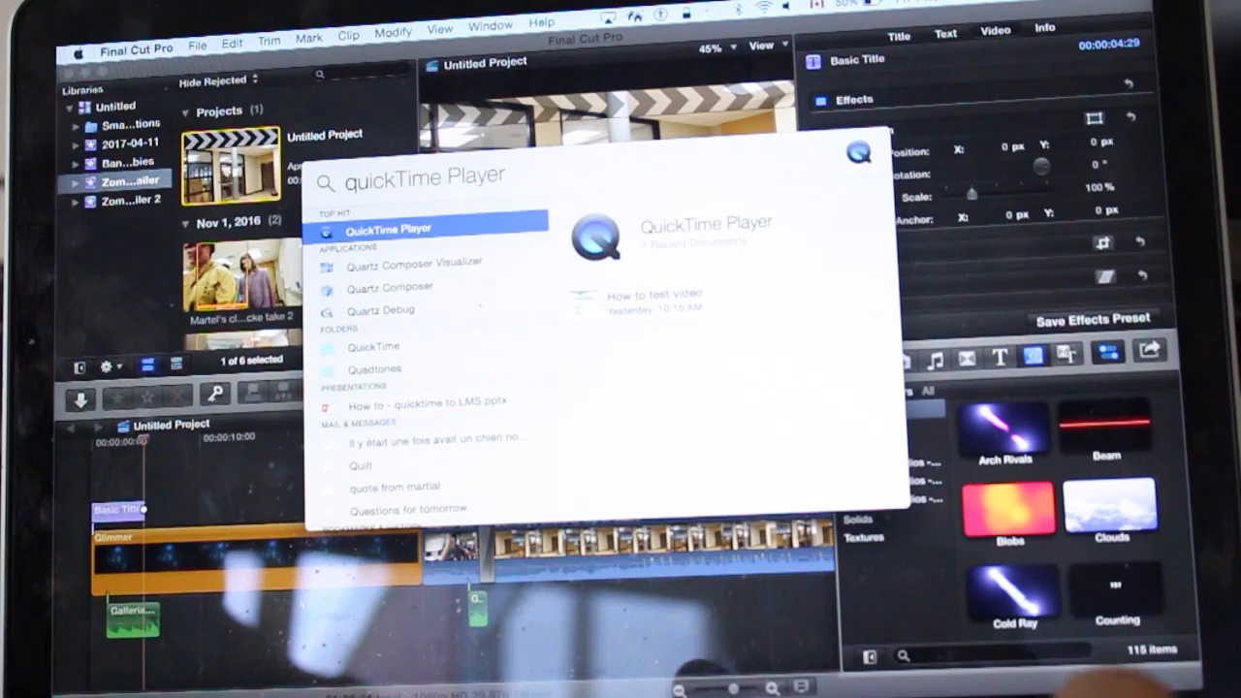
key(Return)
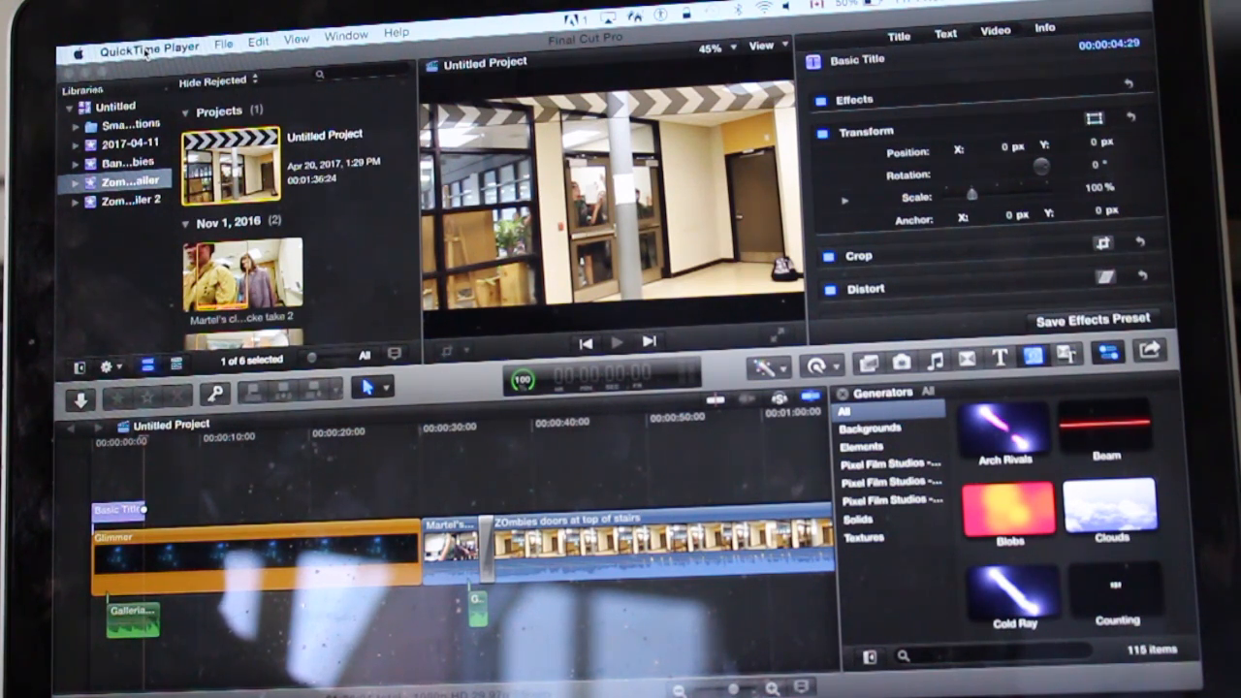
click(222, 46)
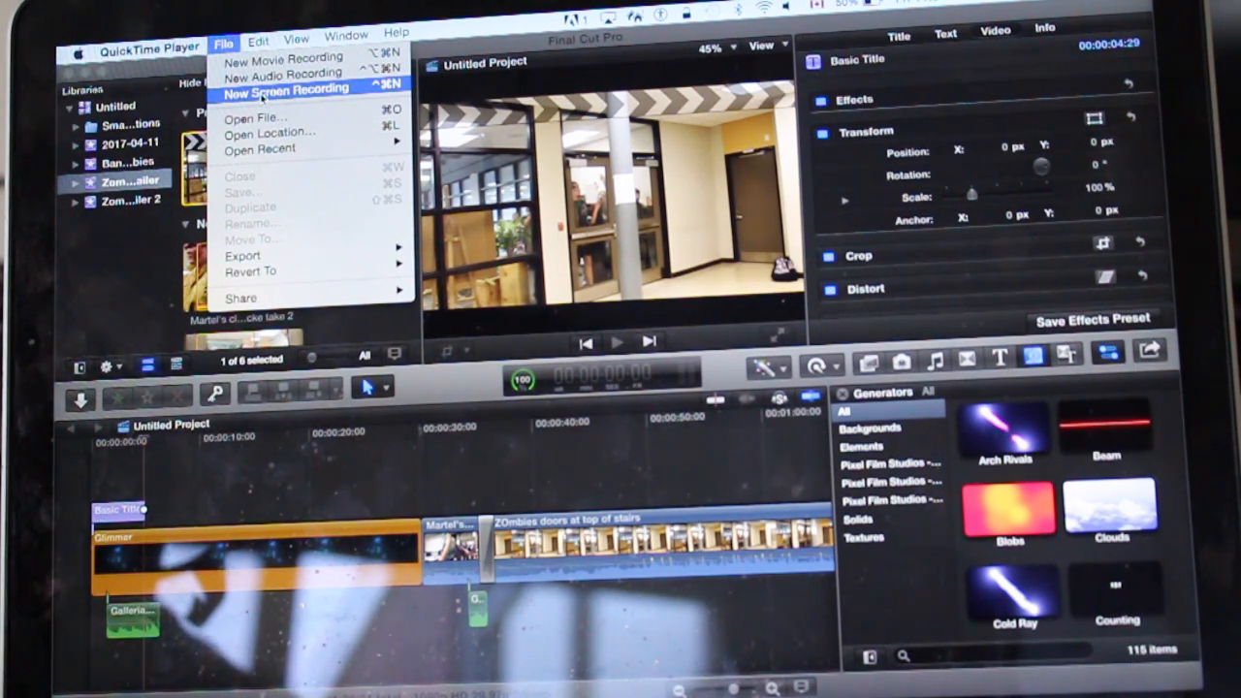
click(262, 91)
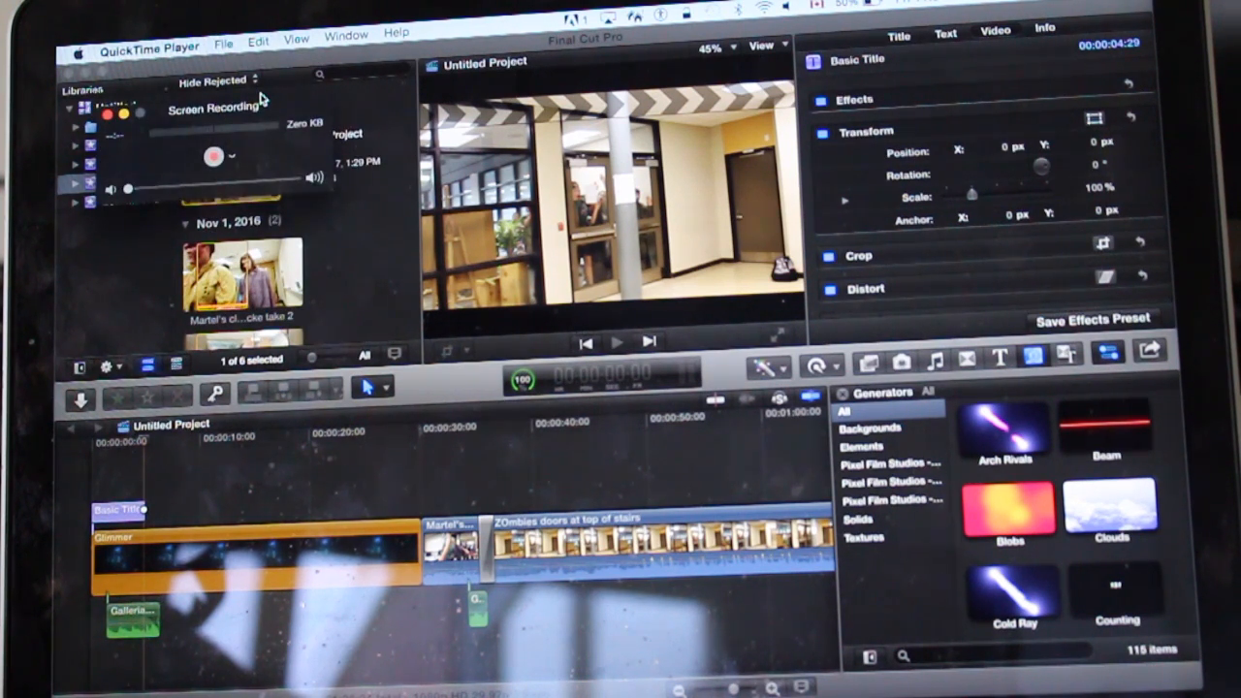
drag(254, 118, 338, 120)
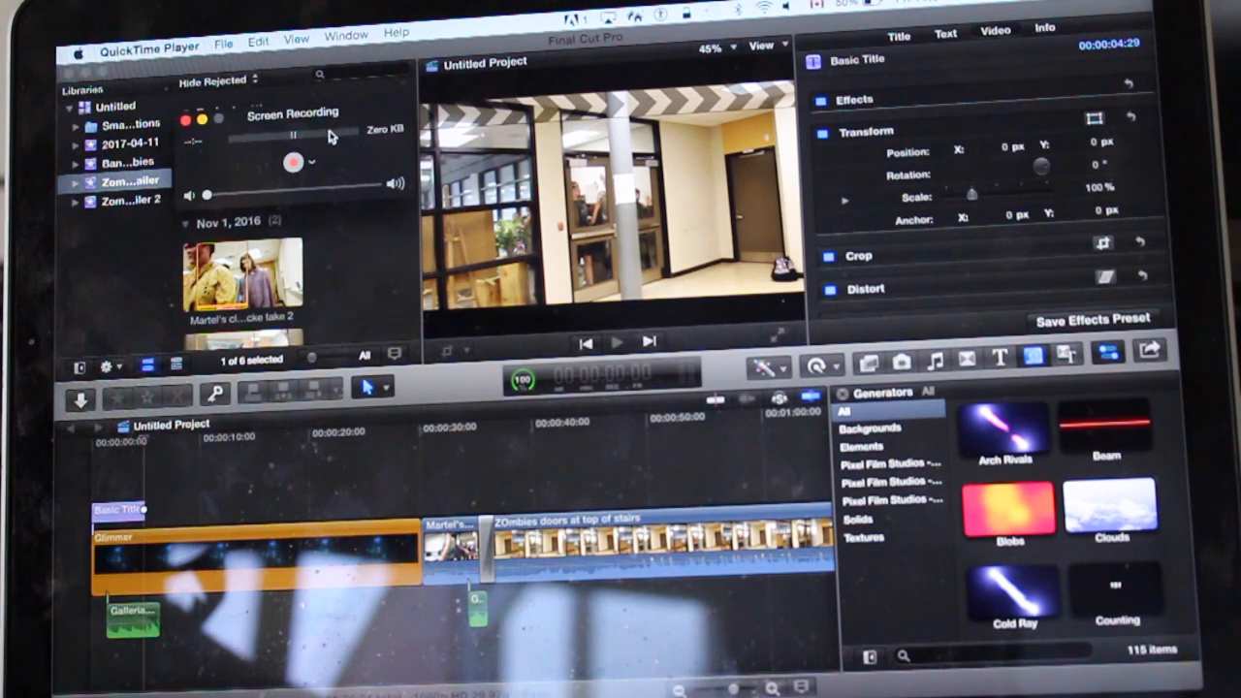
click(313, 163)
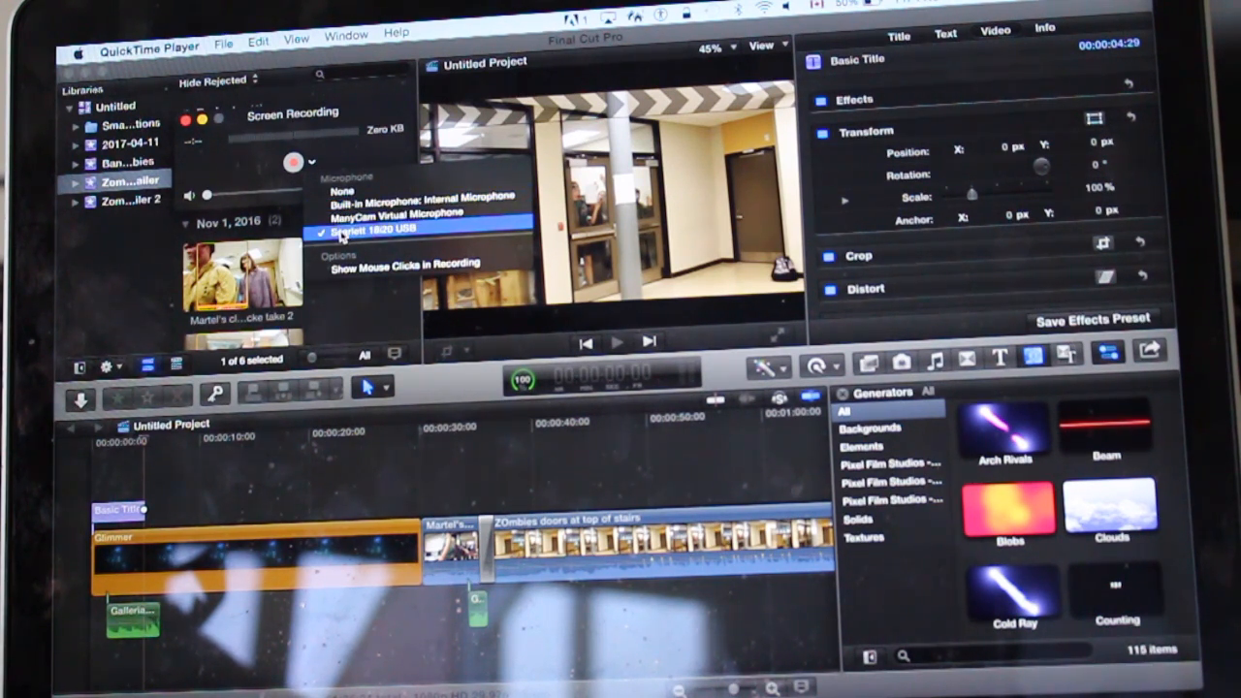
click(343, 191)
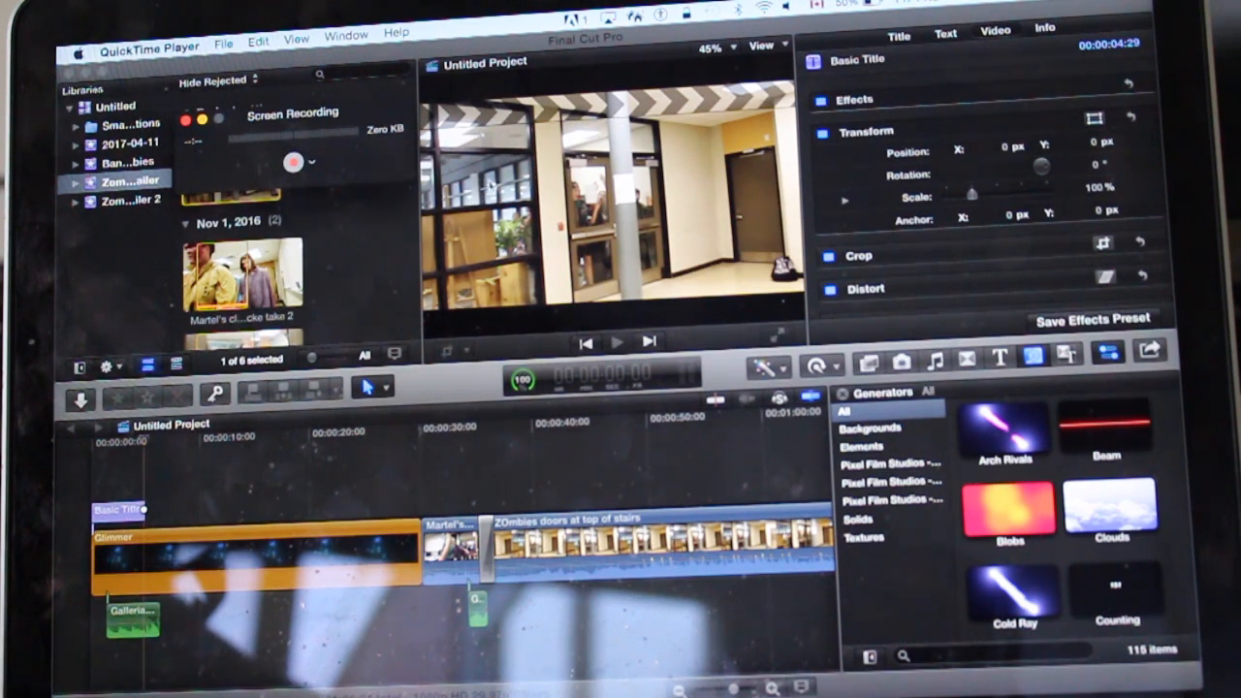
- Start recording a selected screen region that covers the whole Final Cut Pro window
click(292, 163)
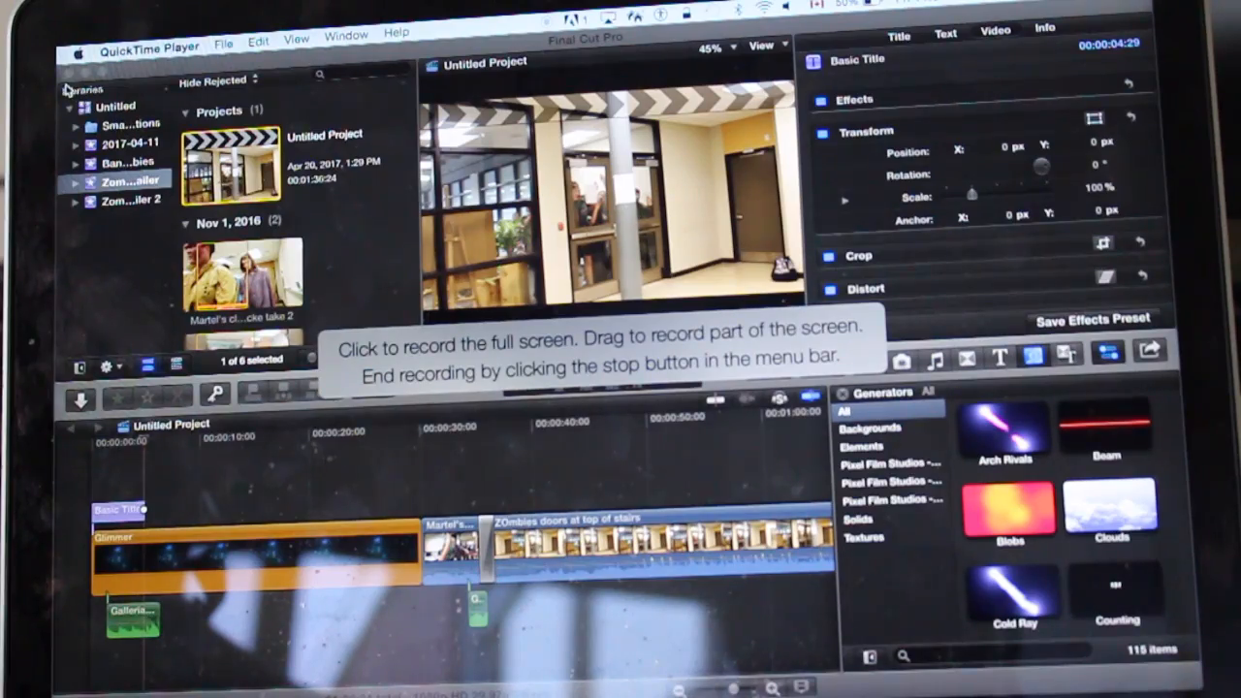
drag(60, 89, 1199, 658)
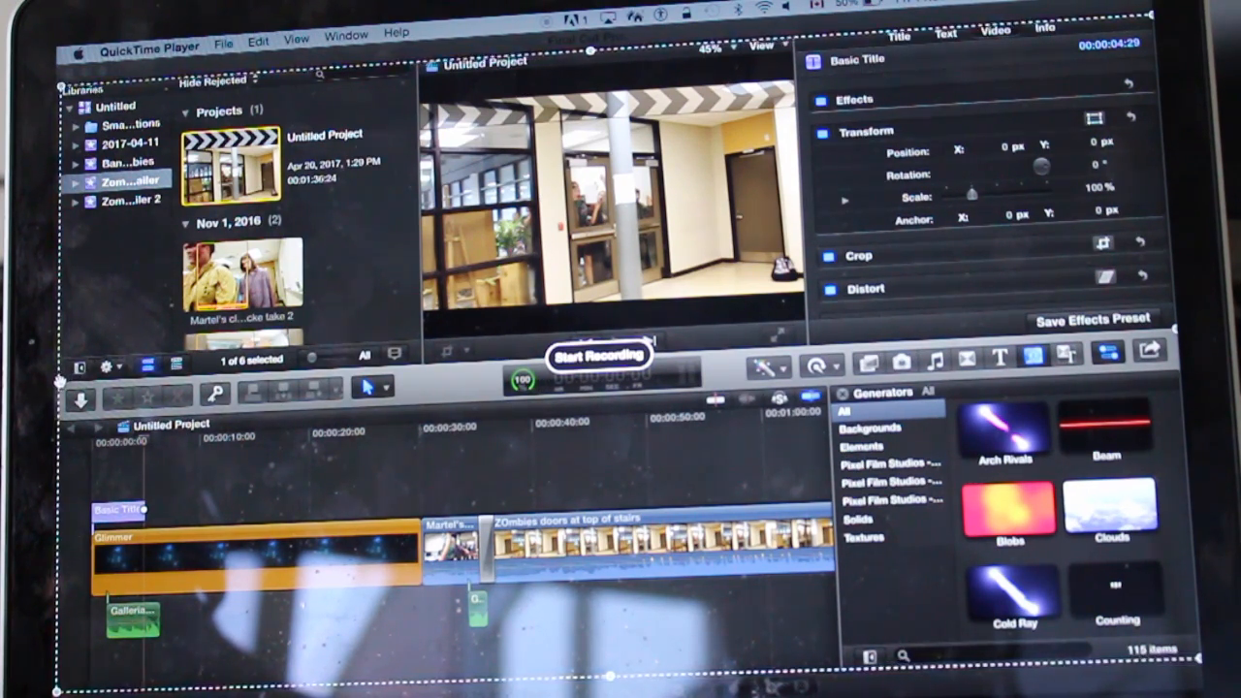
mouse_move(59, 383)
mouse_down()
mouse_move(202, 376)
mouse_move(55, 383)
mouse_up()
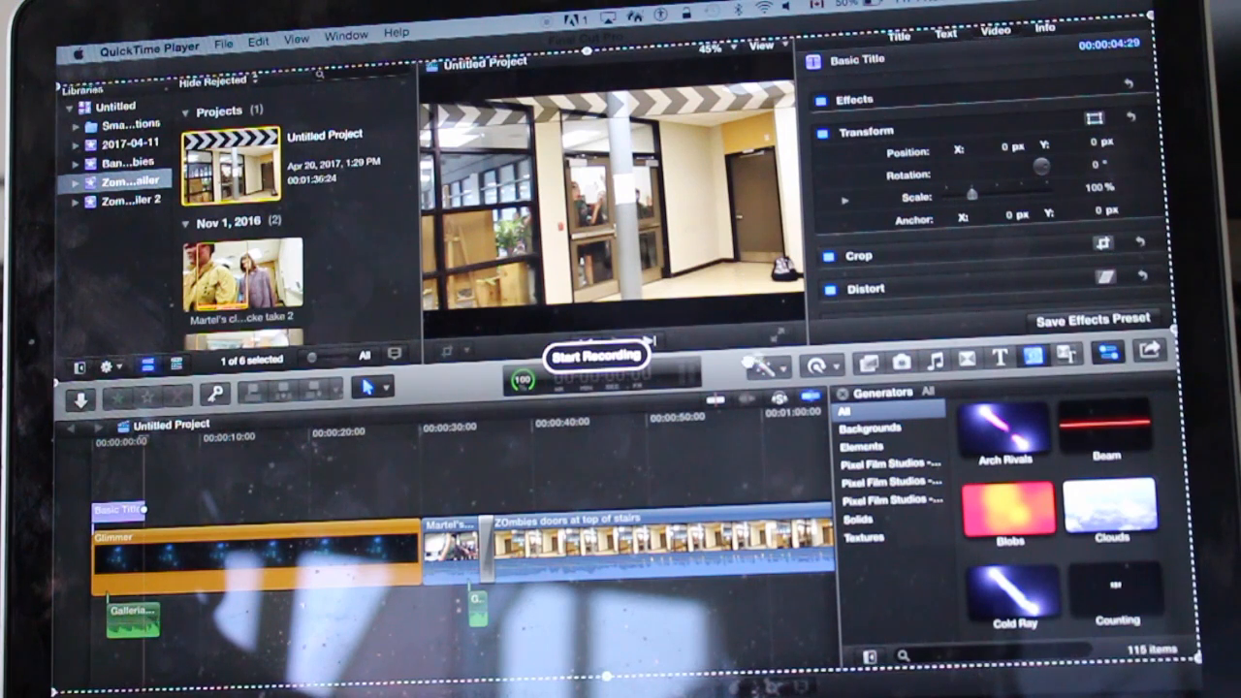
click(602, 357)
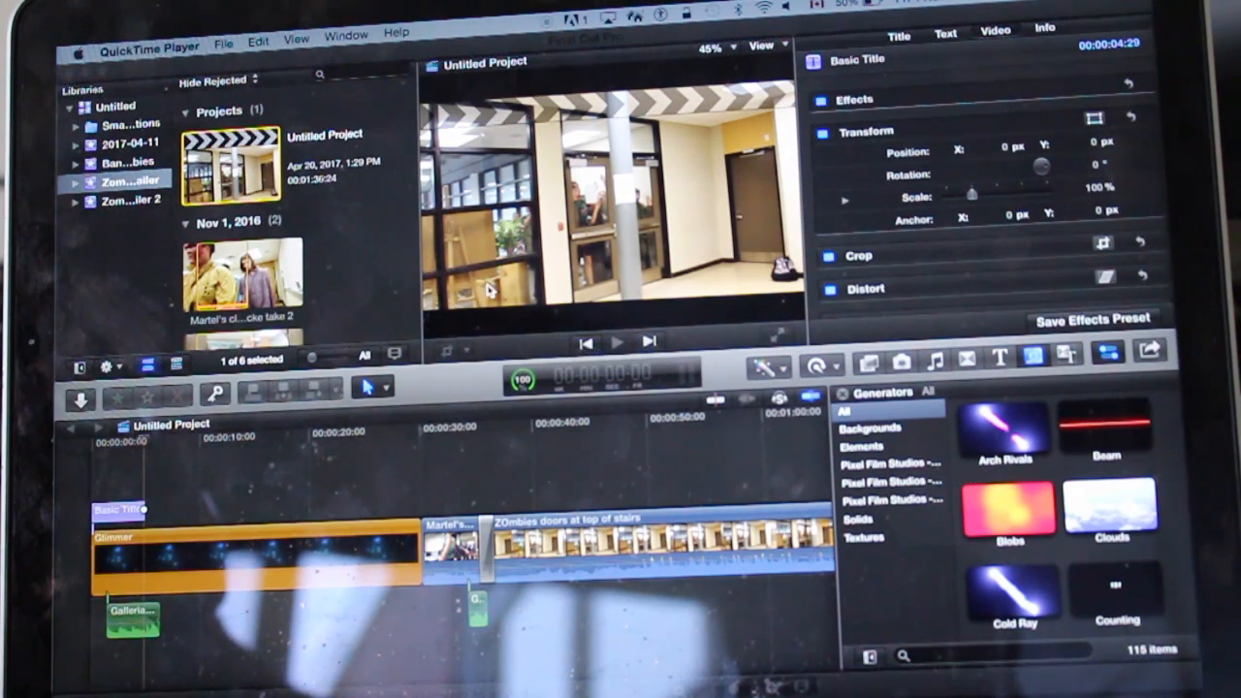
- Switch to Final Cut Pro, move the timeline playhead to 25:16 and 39:07, and browse to the audio clips
click(397, 298)
click(398, 295)
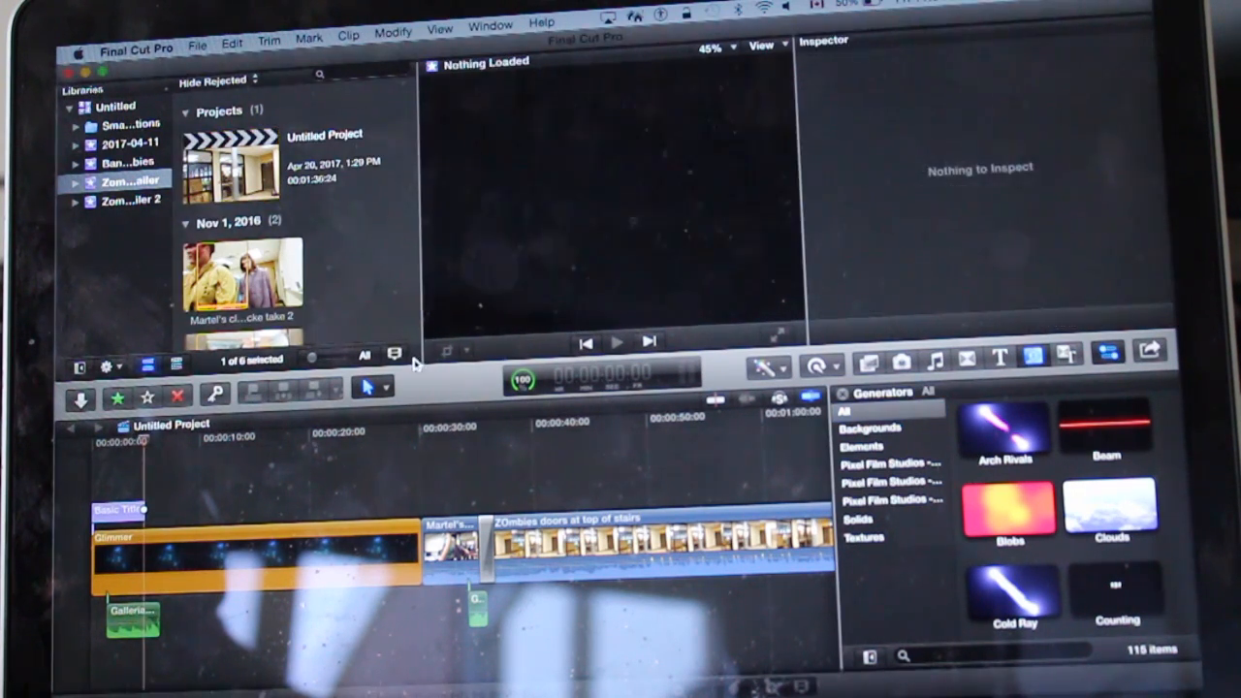
click(389, 437)
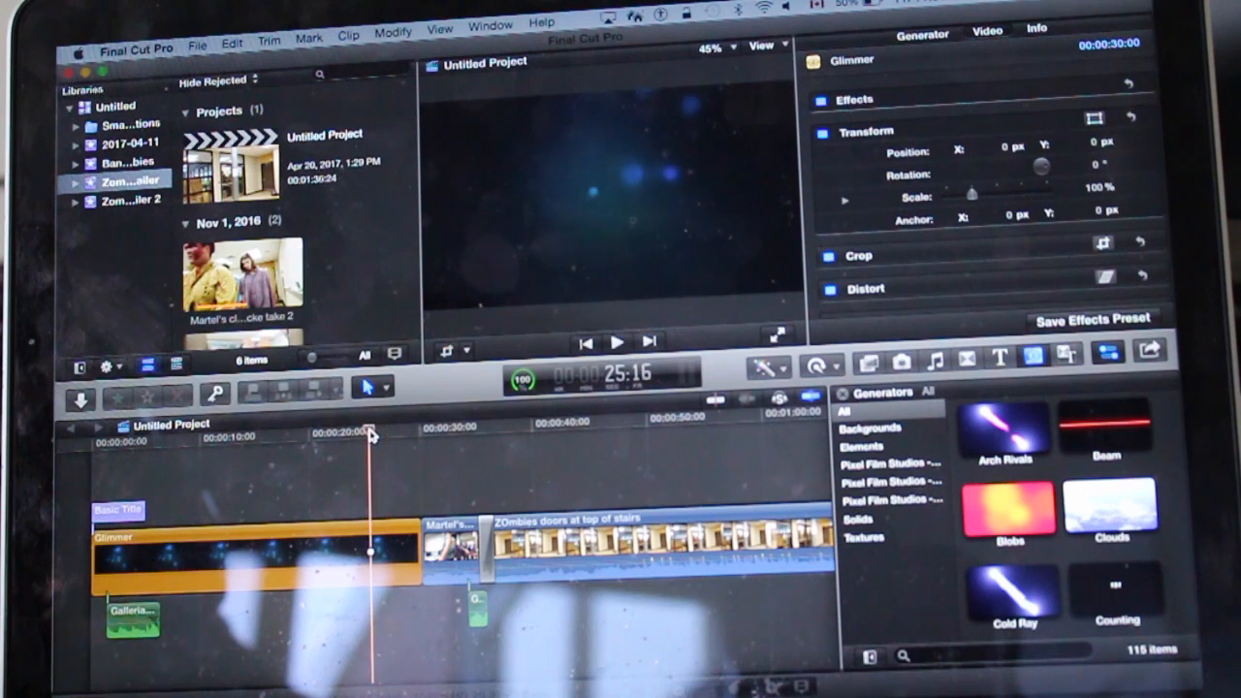
click(524, 429)
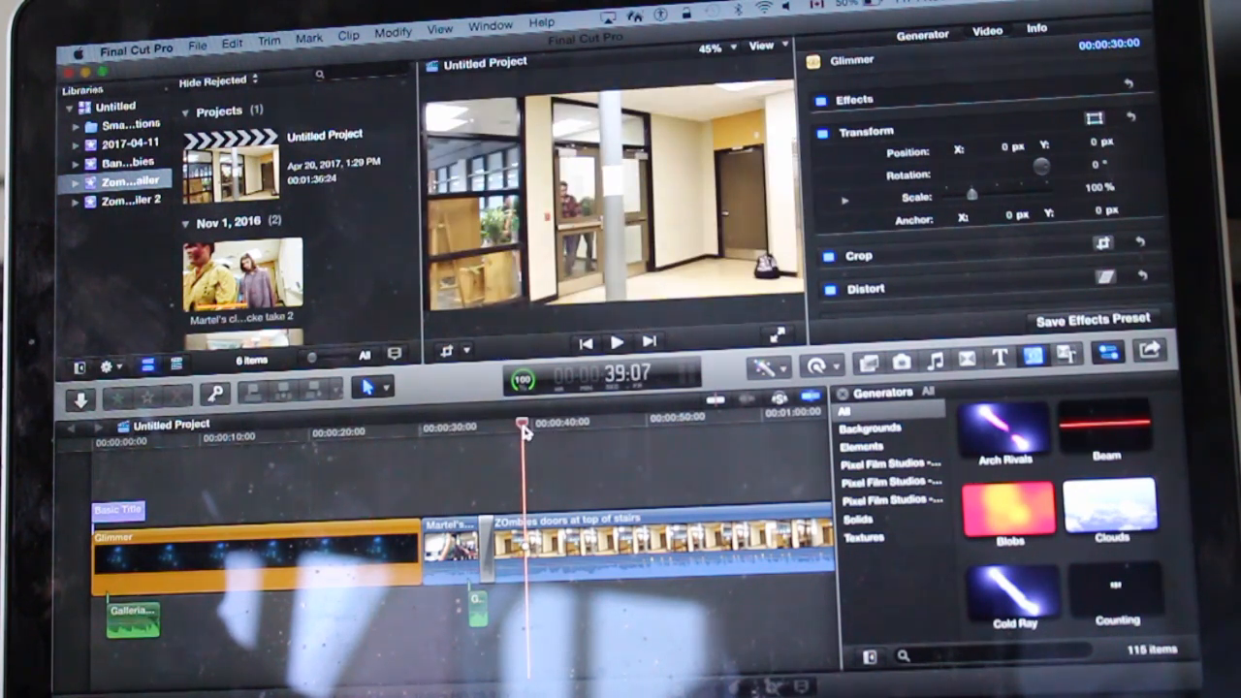
scroll(366, 170, down, 5)
scroll(367, 169, down, 5)
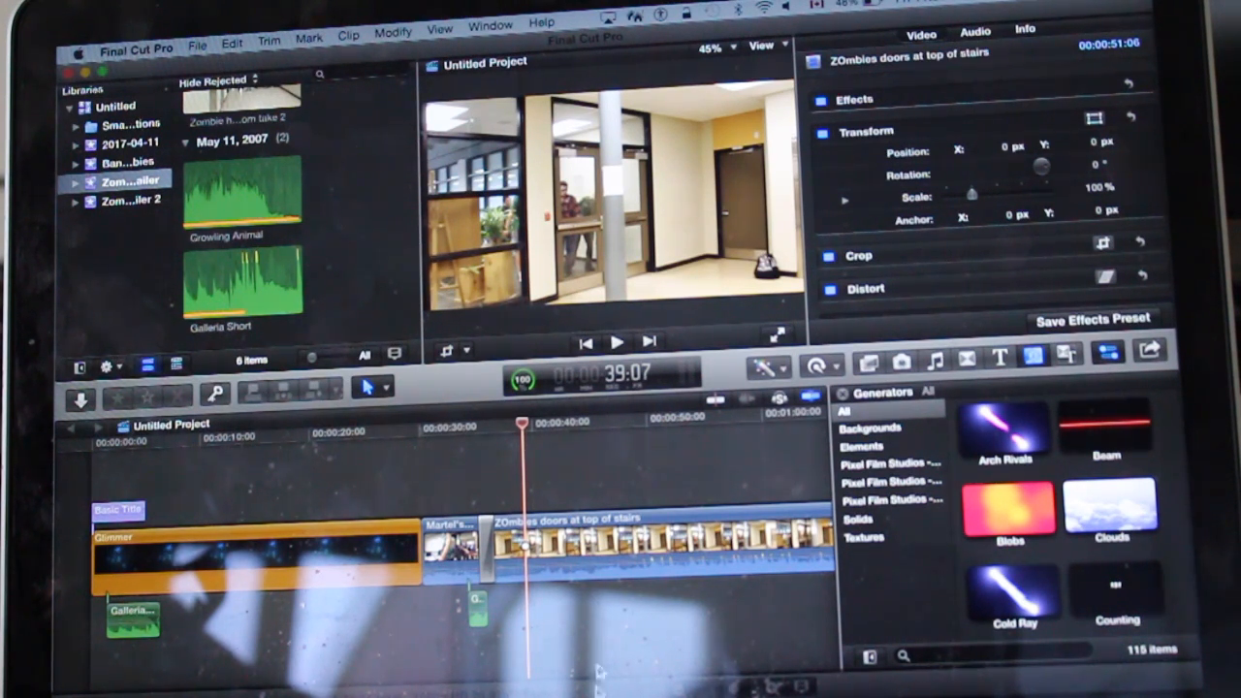
- Switch back to QuickTime Player and stop the screen recording
mouse_move(601, 691)
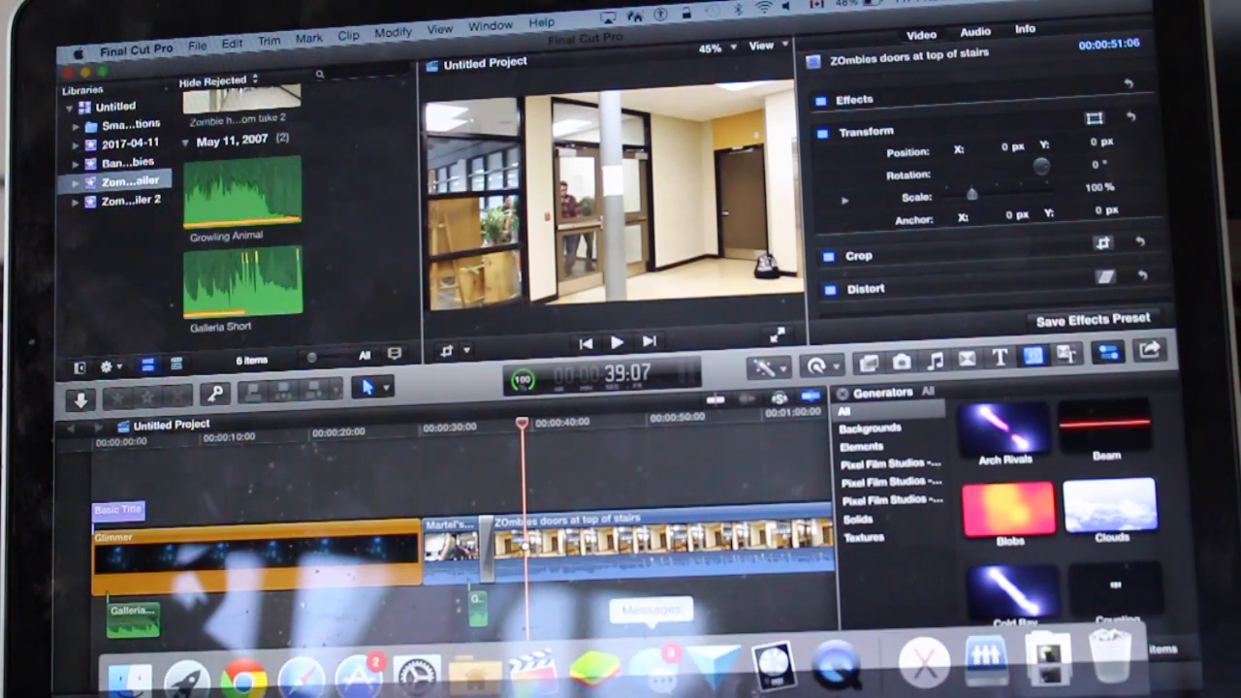
click(839, 665)
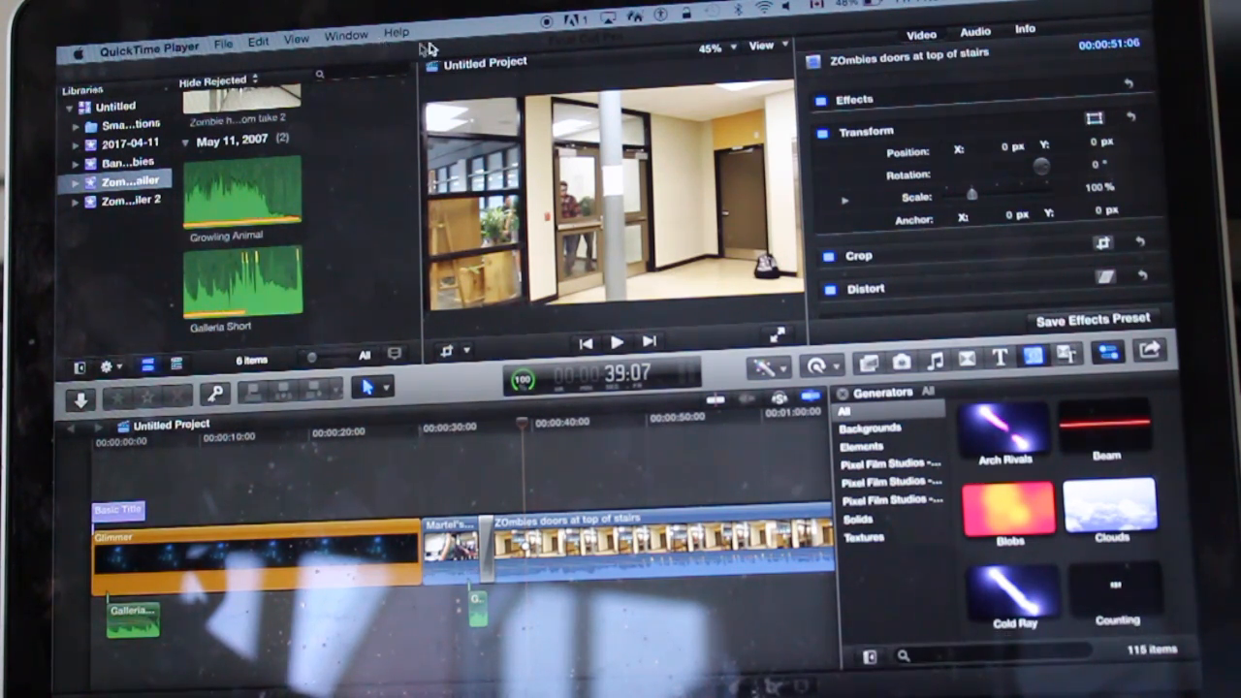
click(548, 24)
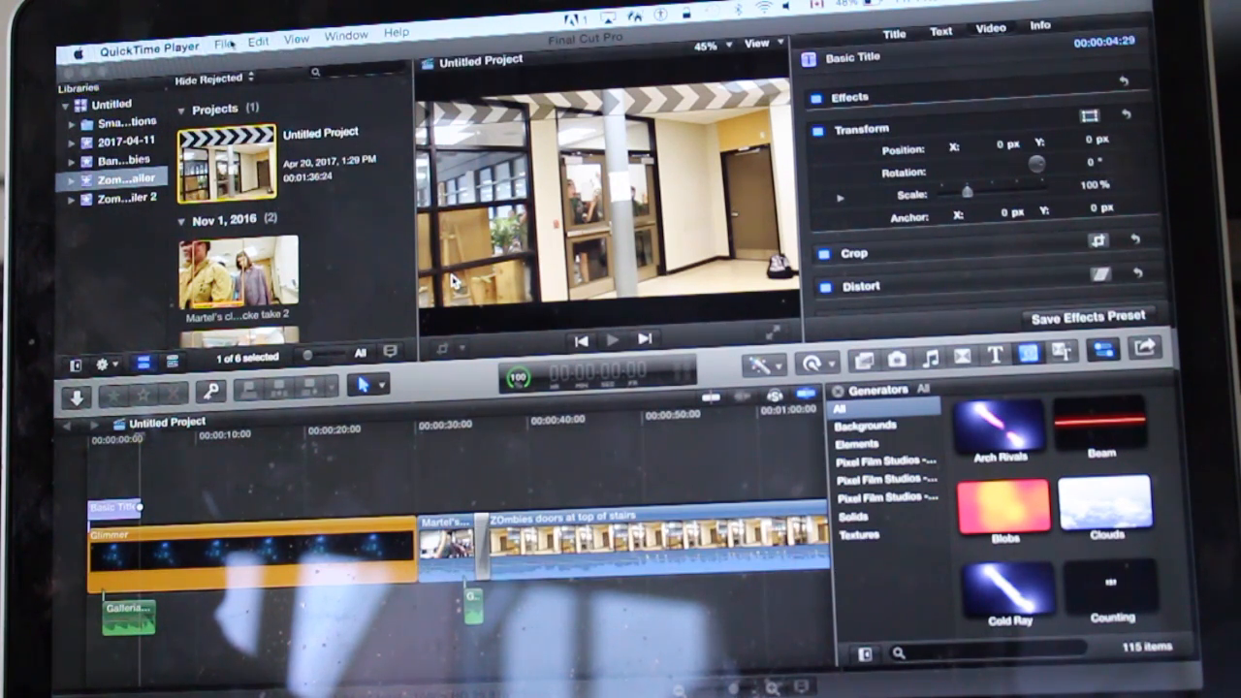
- Save the finished screen recording to the Desktop under the name Untitled
click(223, 46)
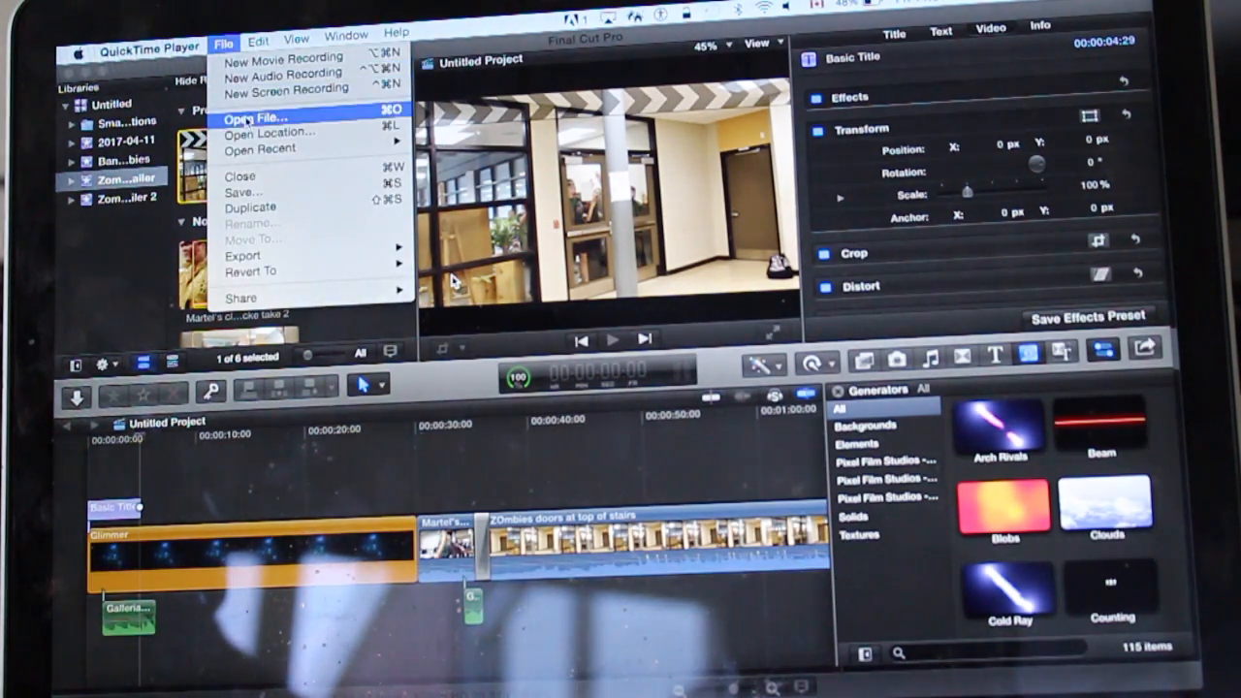
click(245, 193)
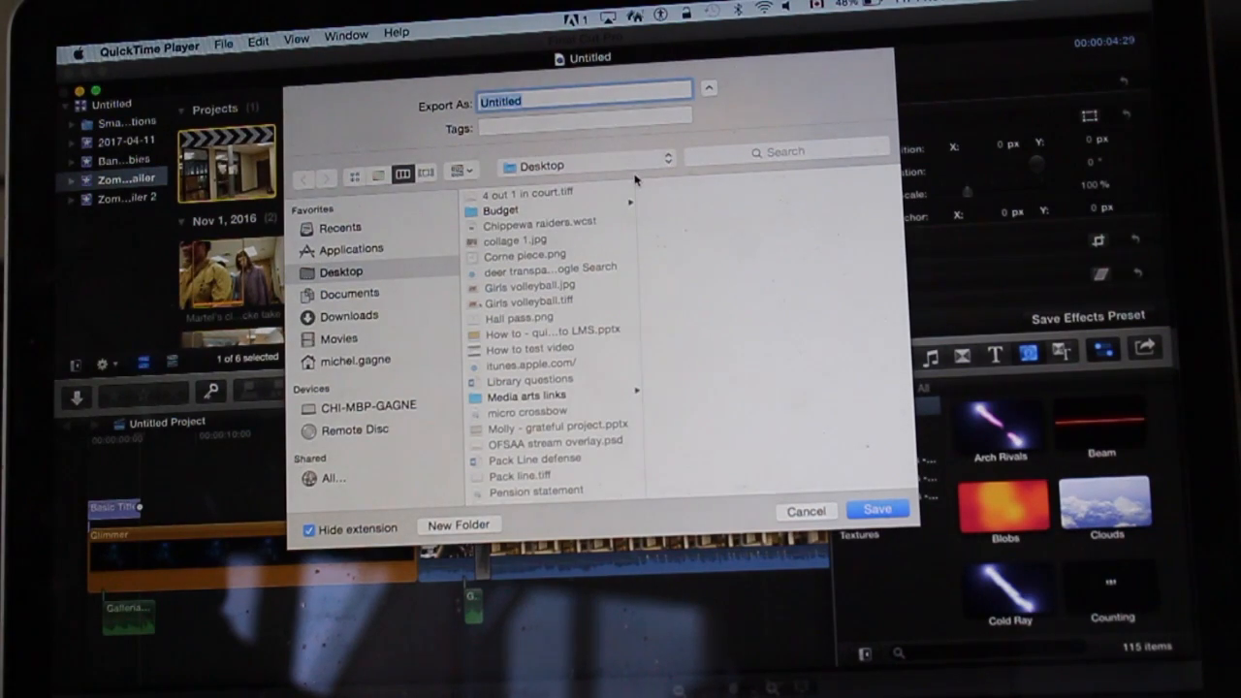
click(714, 89)
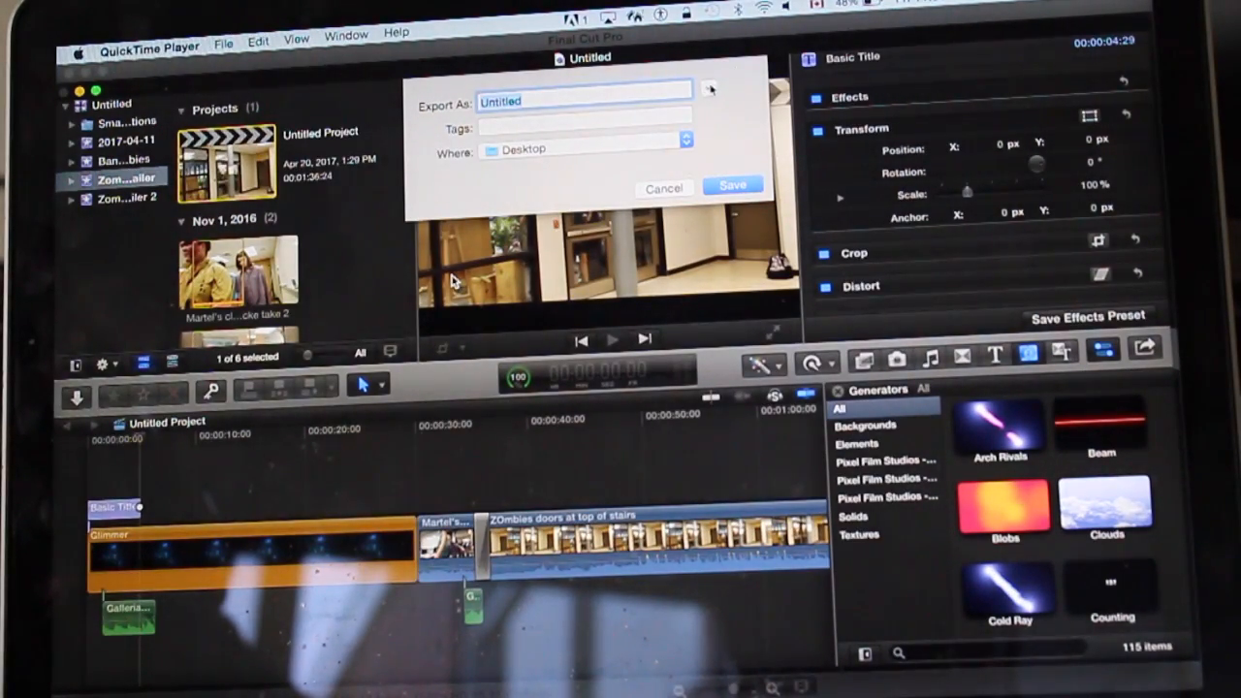
click(712, 89)
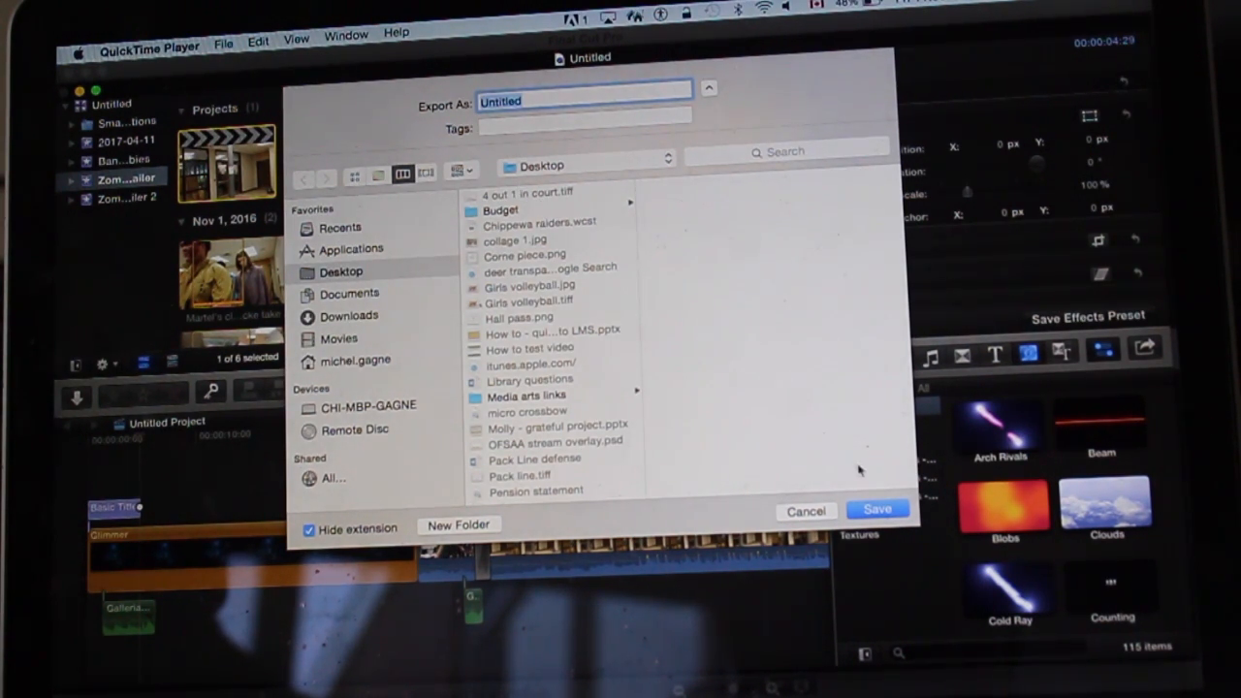
click(879, 511)
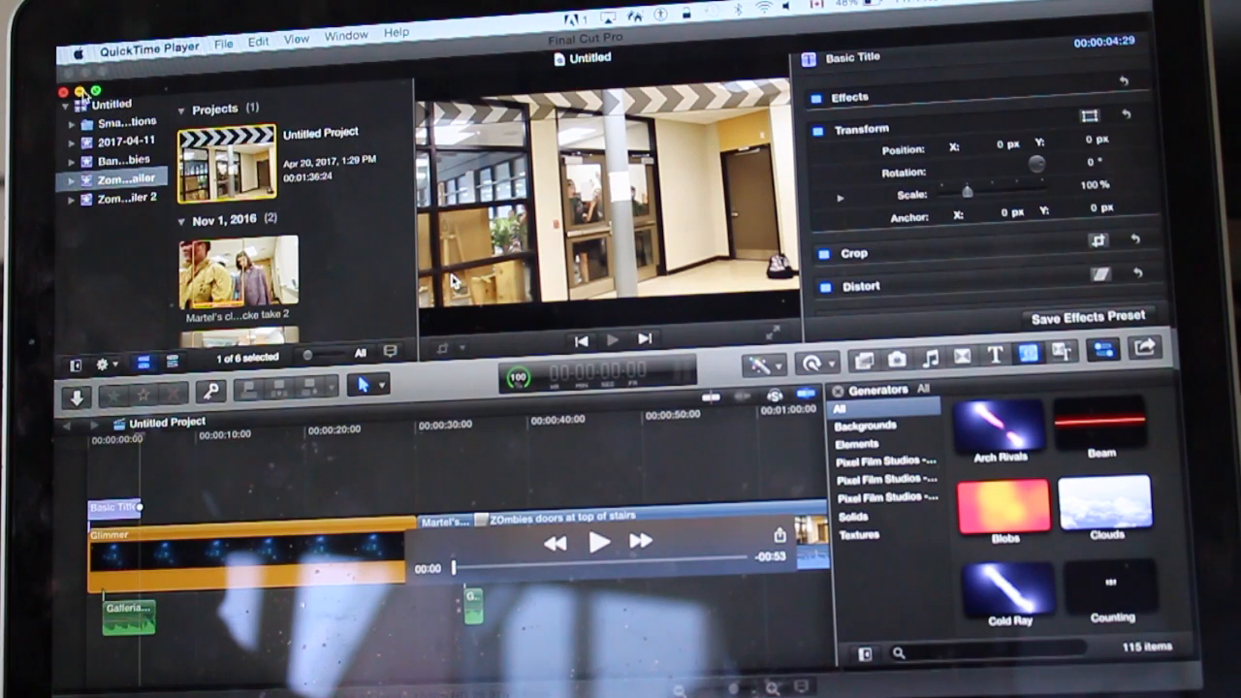
- Close the saved recording and quit QuickTime Player
click(63, 92)
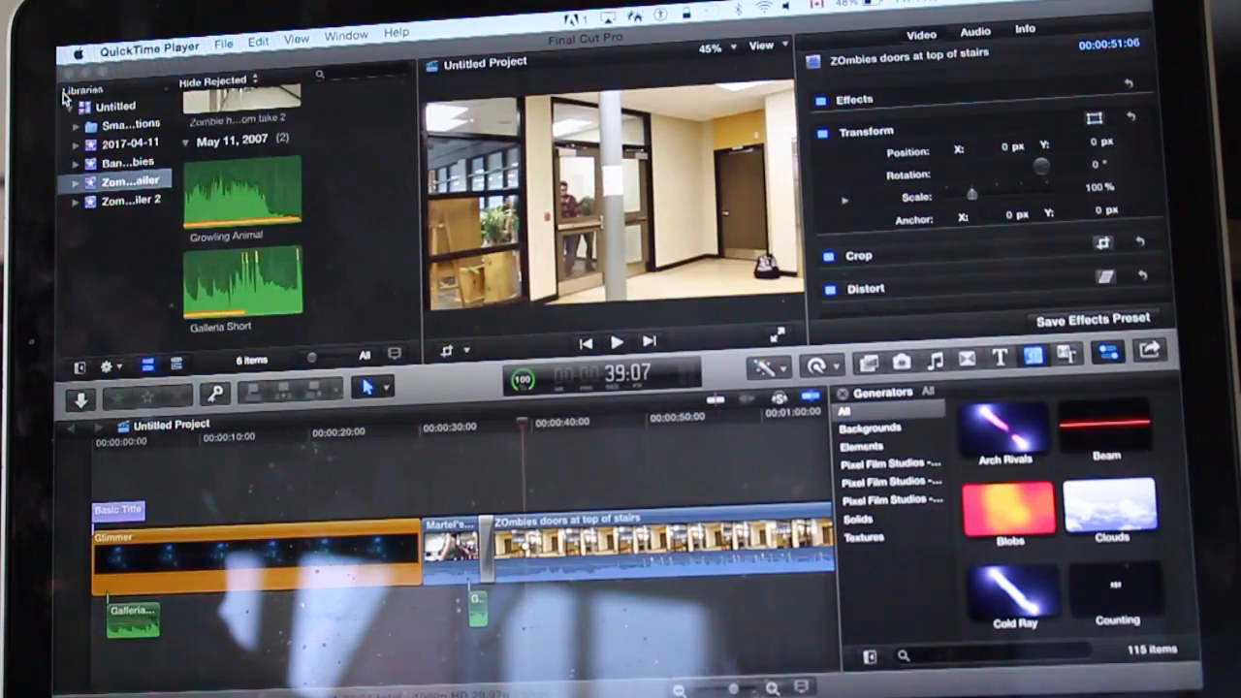
click(140, 51)
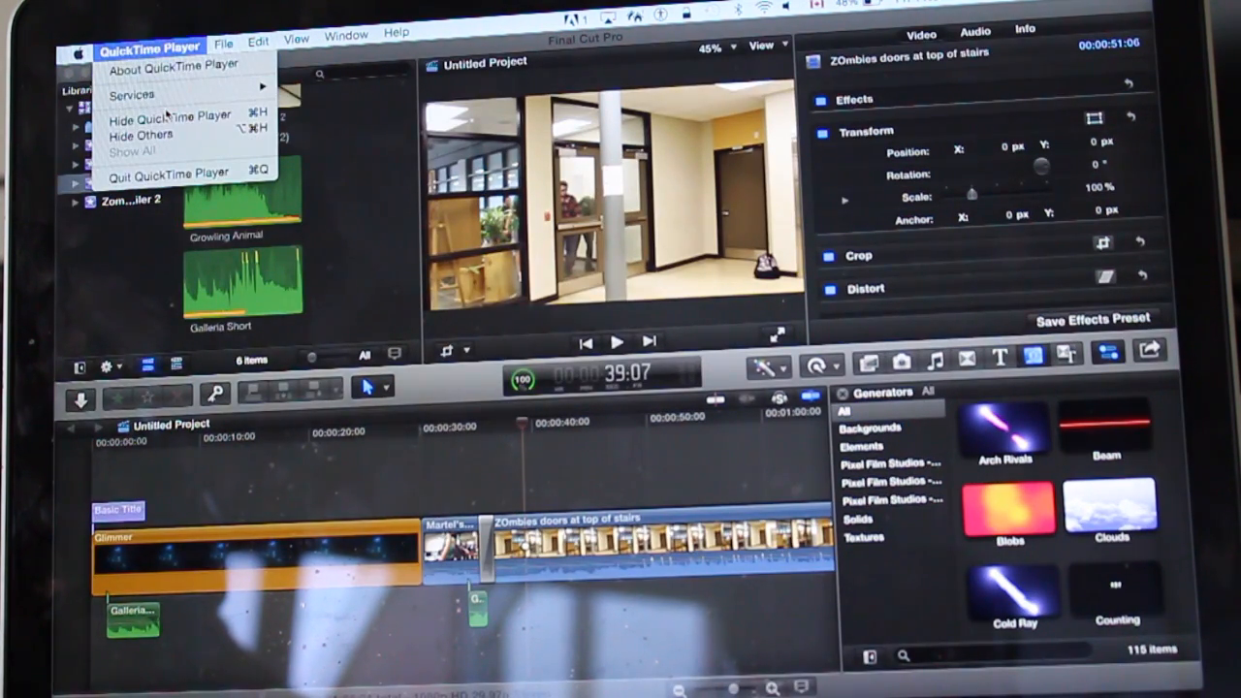
click(162, 175)
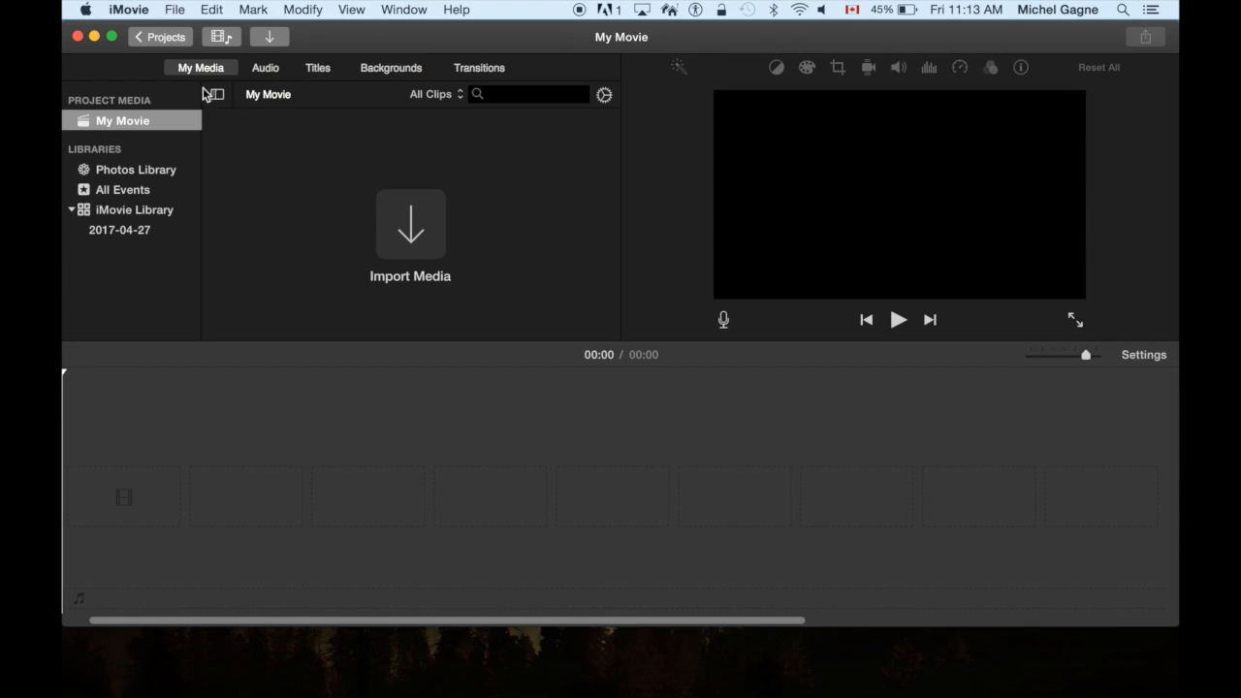
click(173, 9)
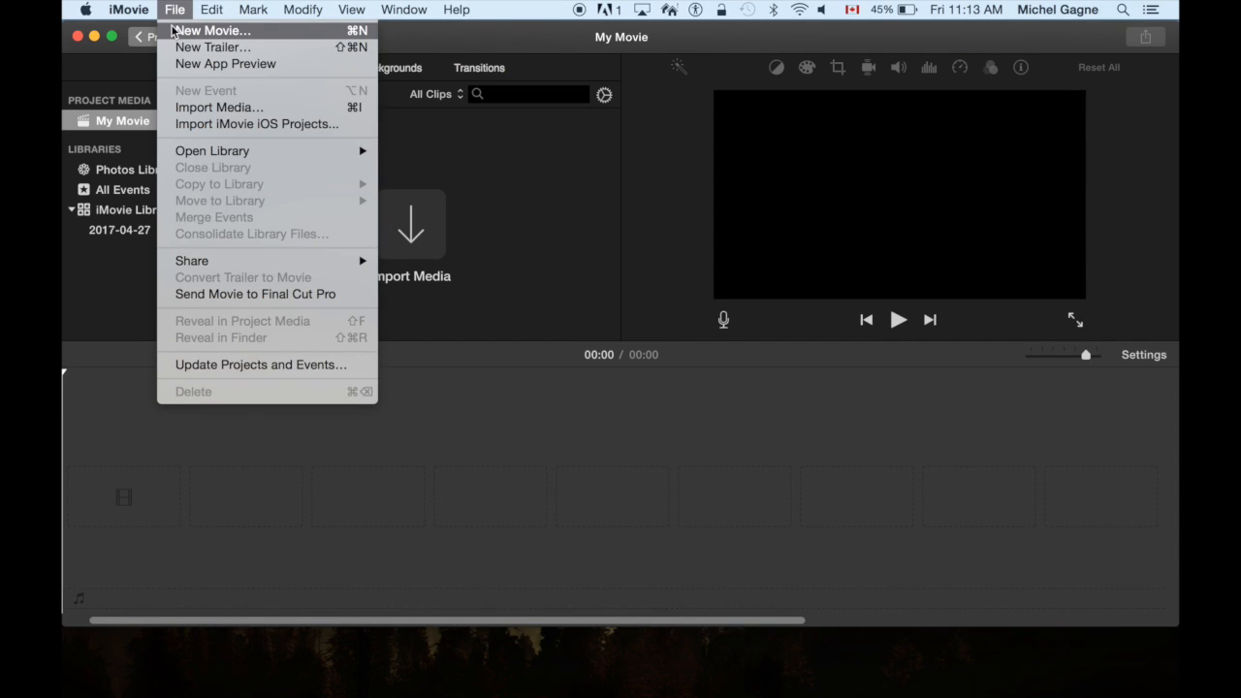
click(176, 11)
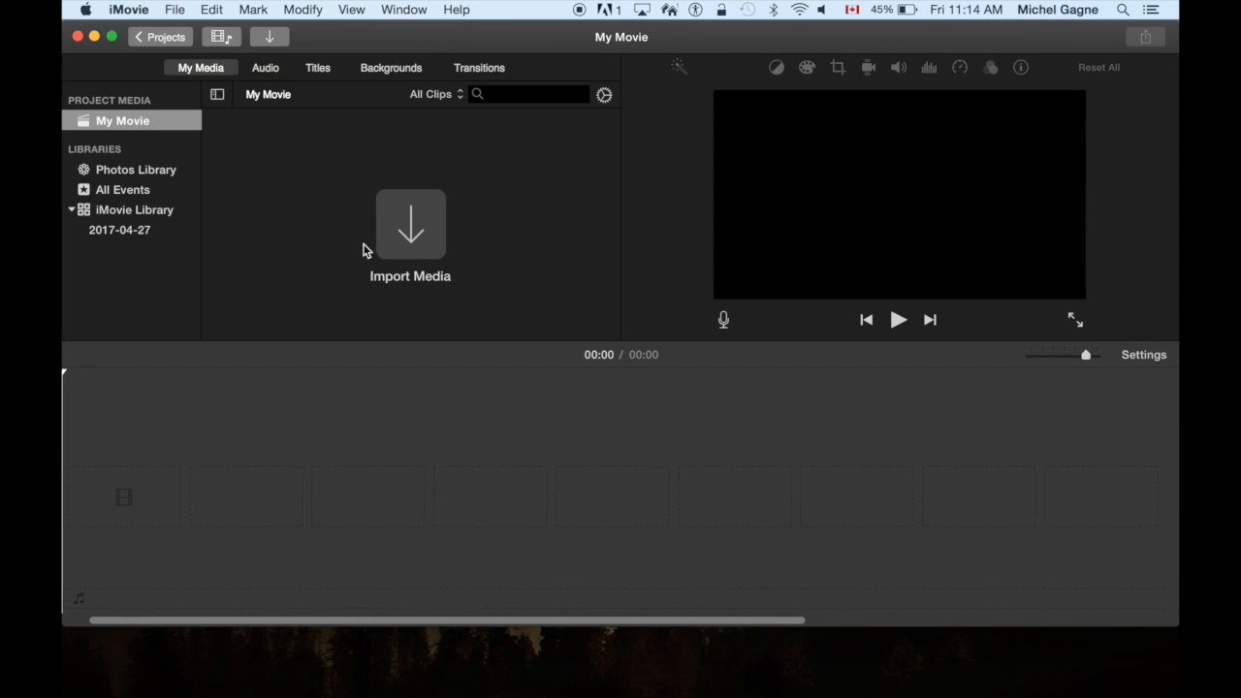
- Import the QuickTime movie Untitled from the Desktop into the project media
click(173, 10)
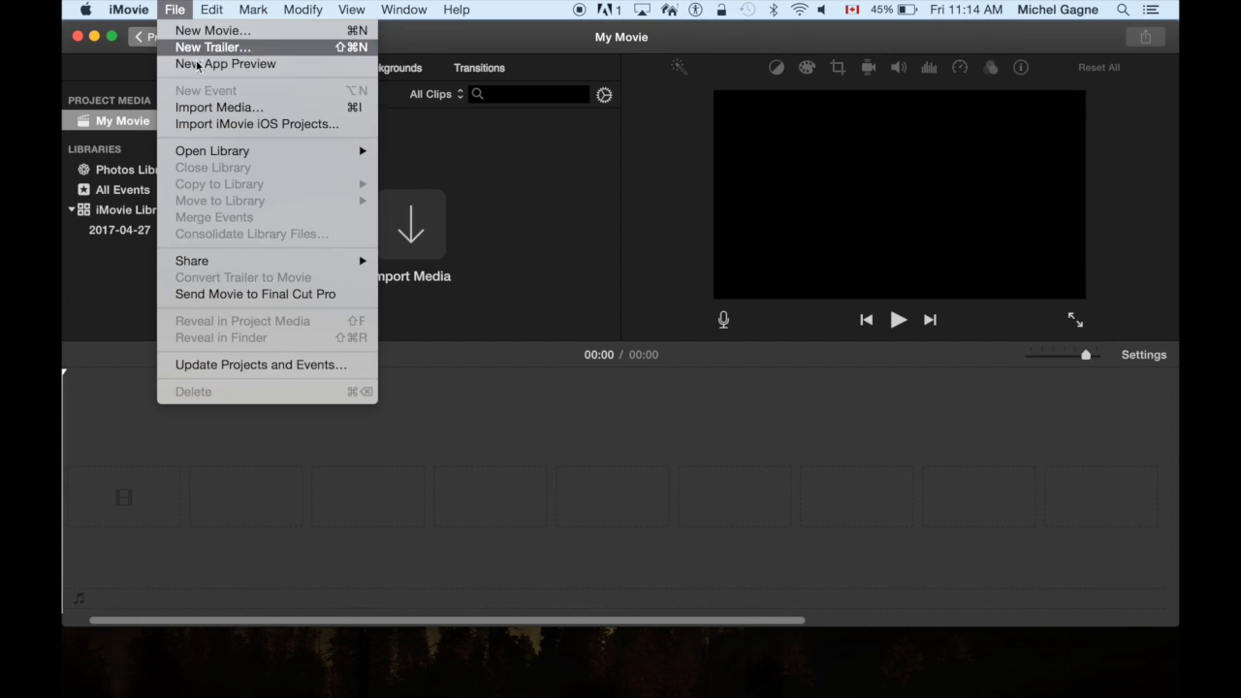
click(200, 110)
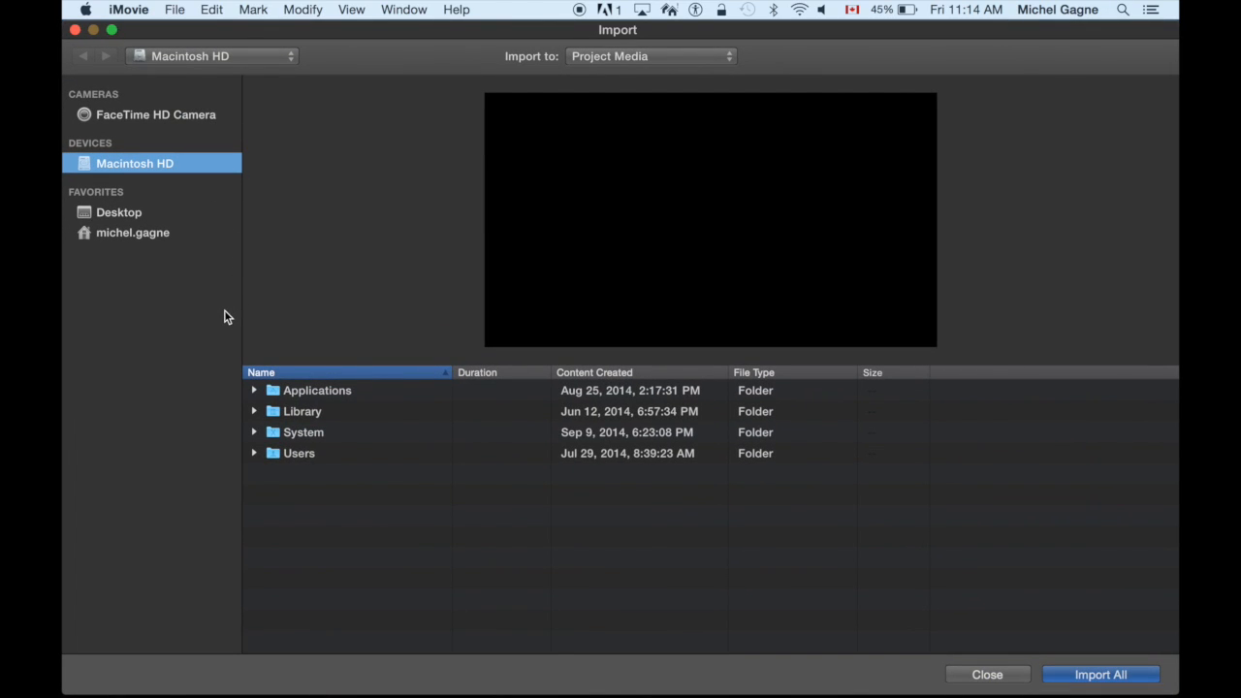
click(121, 214)
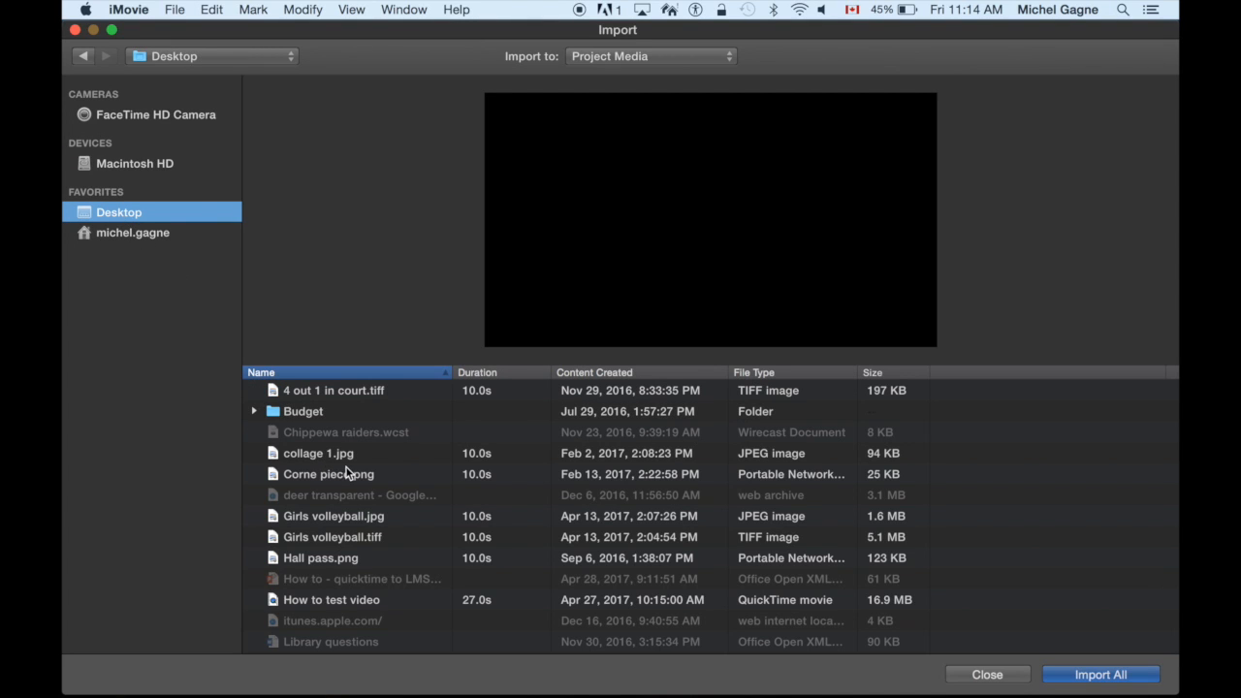
scroll(346, 468, down, 15)
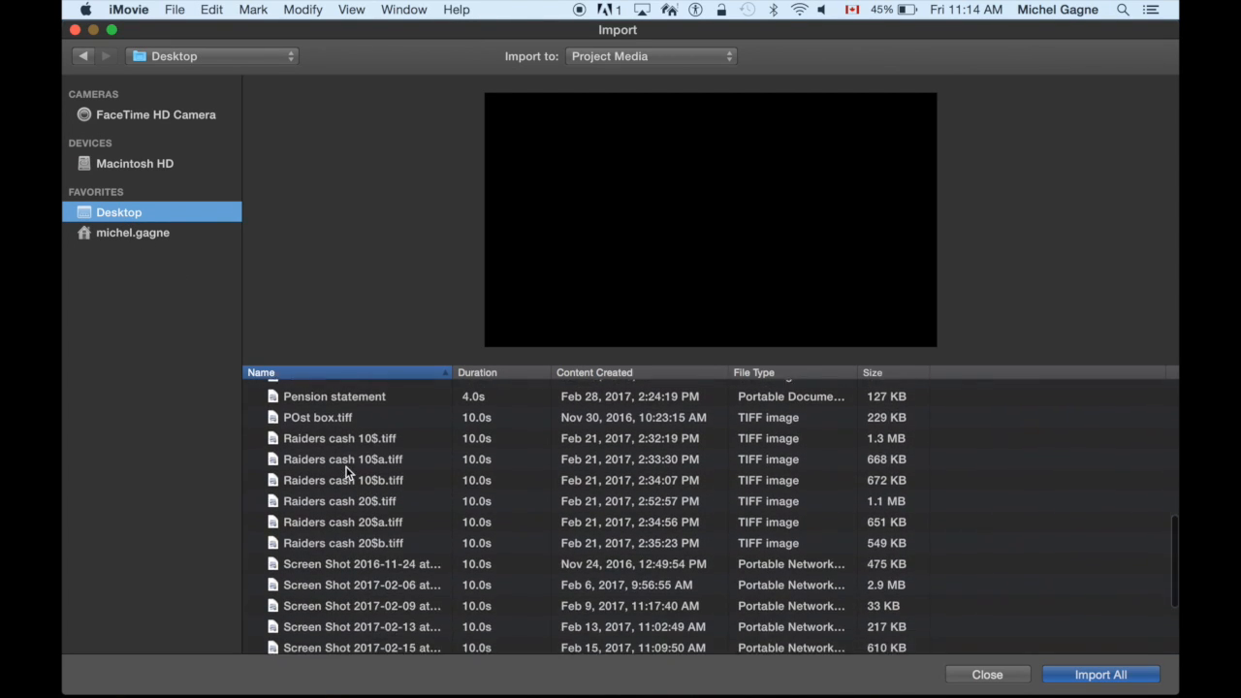
scroll(346, 468, down, 2)
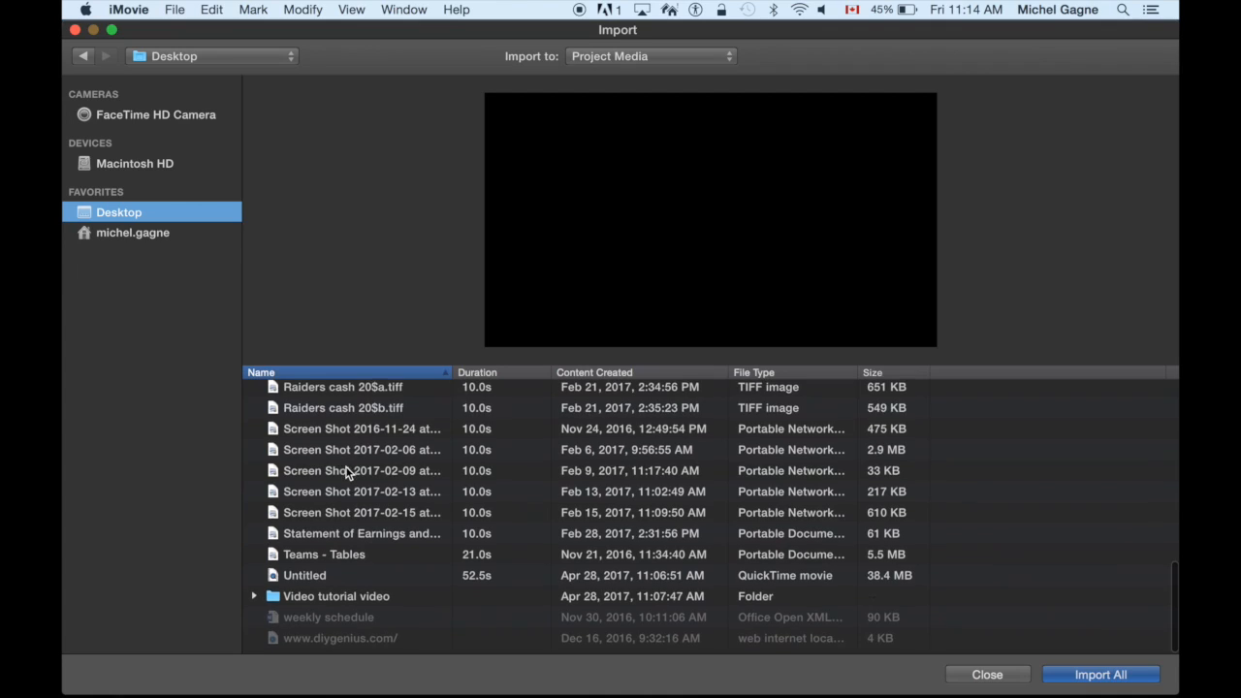
click(307, 581)
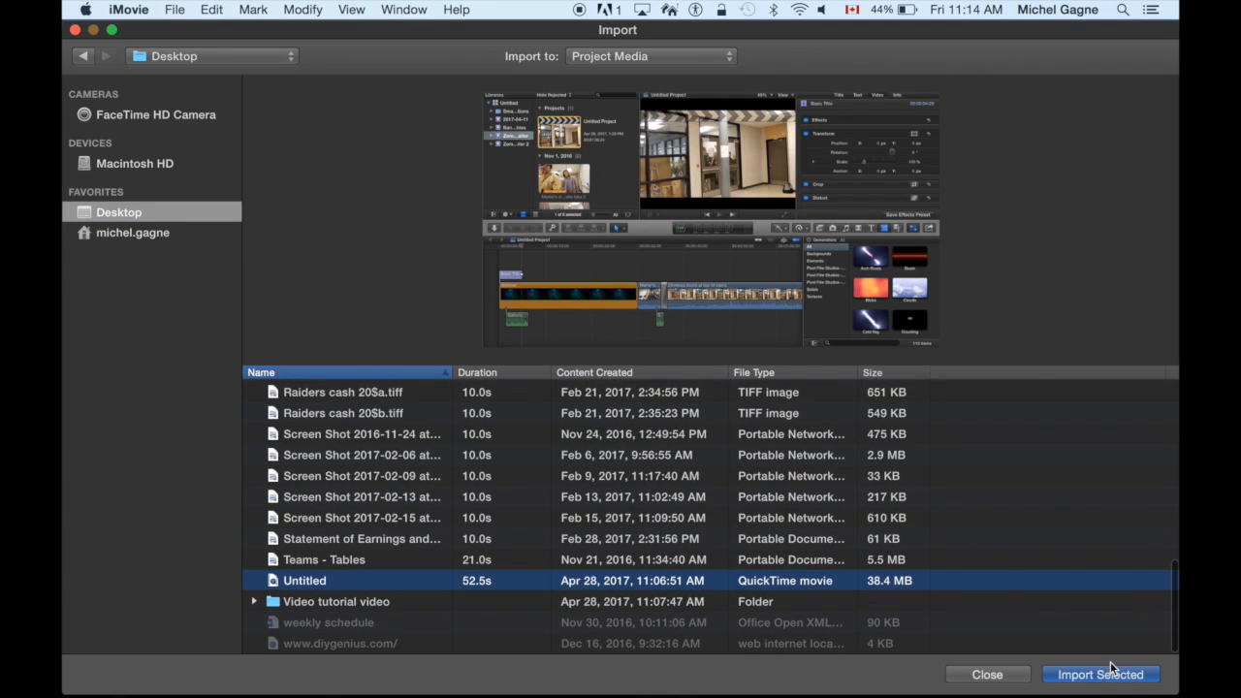
click(1111, 679)
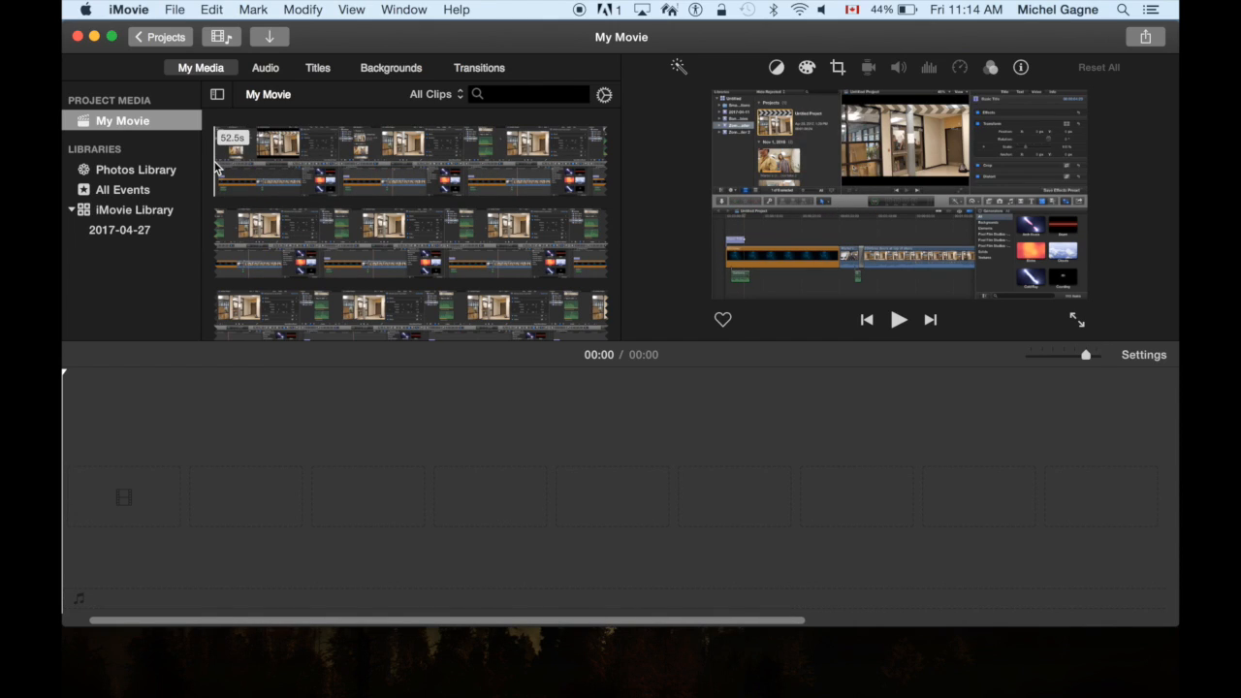
- Preview the imported recording, mark a range of about 24 seconds beginning after its opening part, and add it to the timeline
key(space)
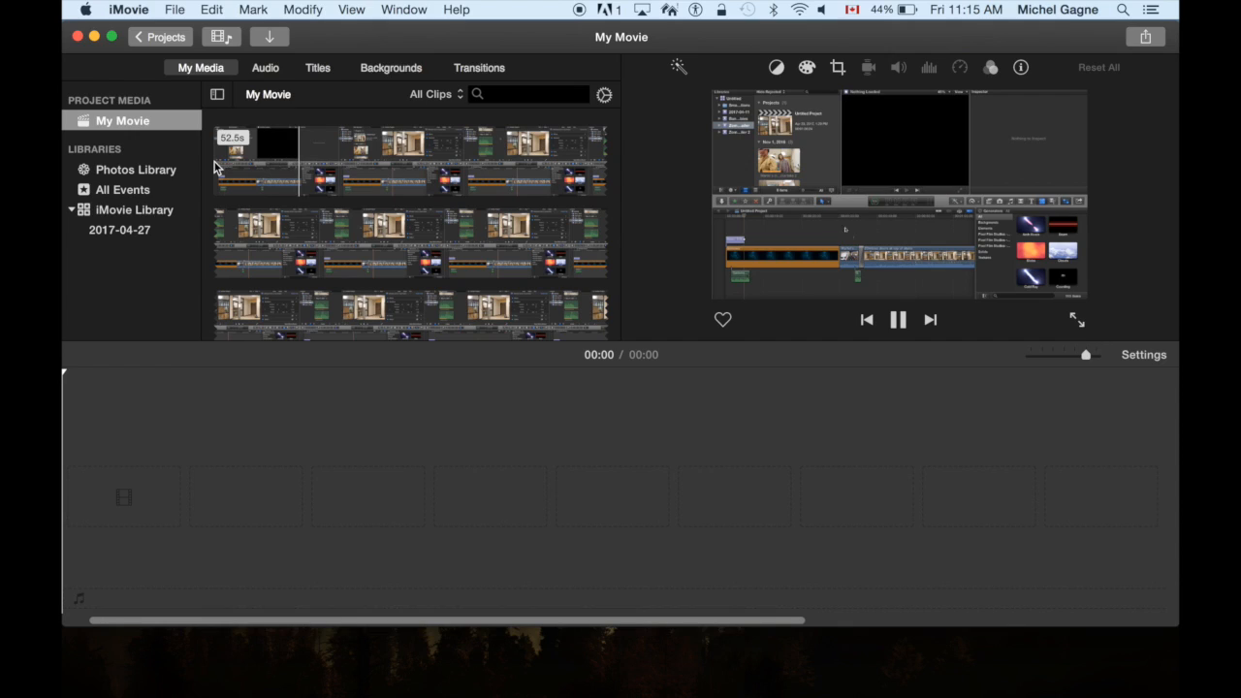
key(space)
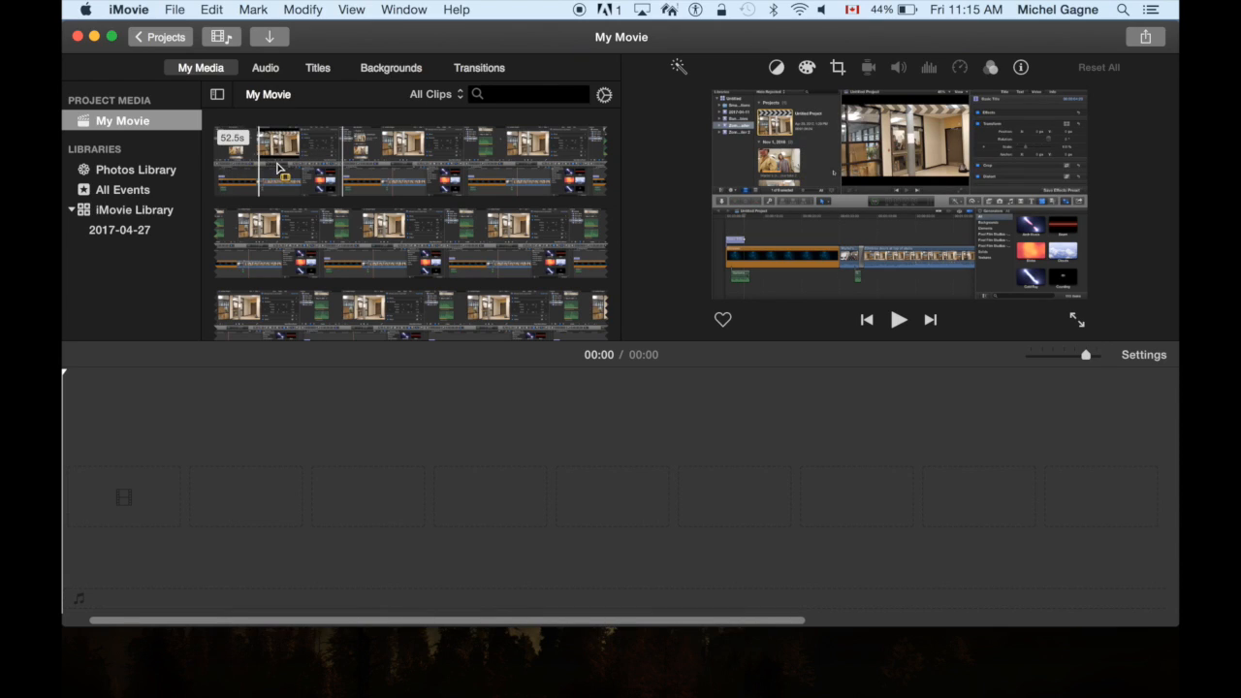
click(344, 167)
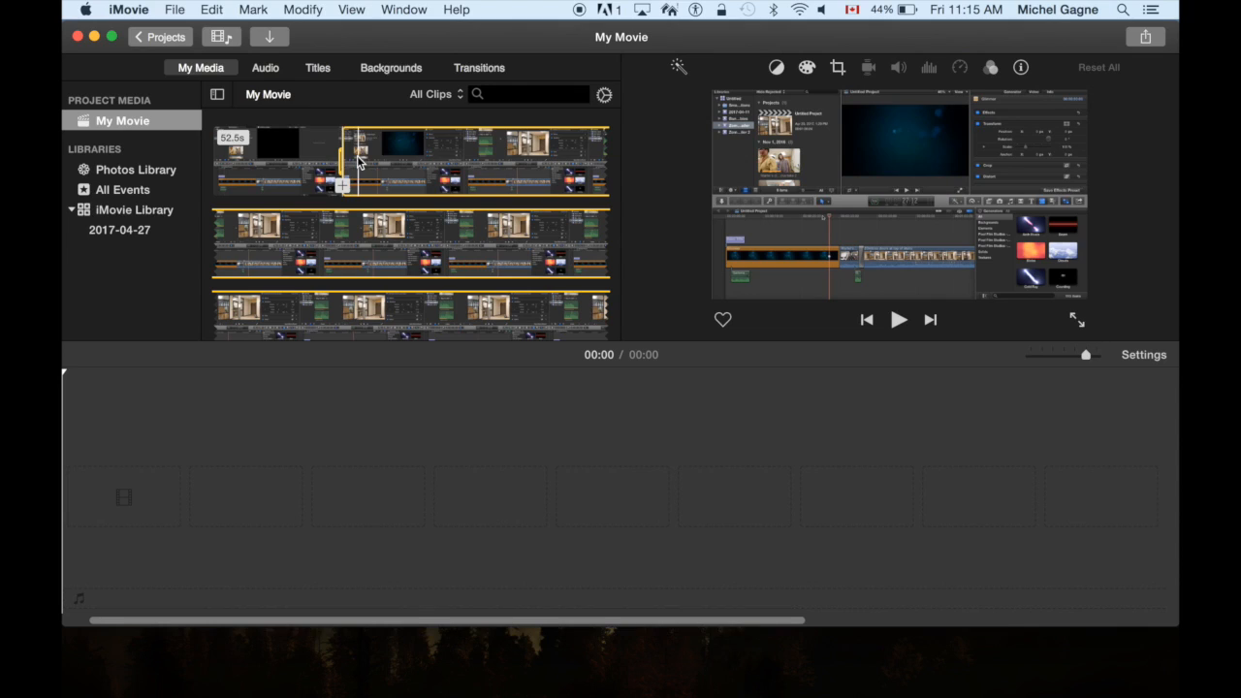
key(space)
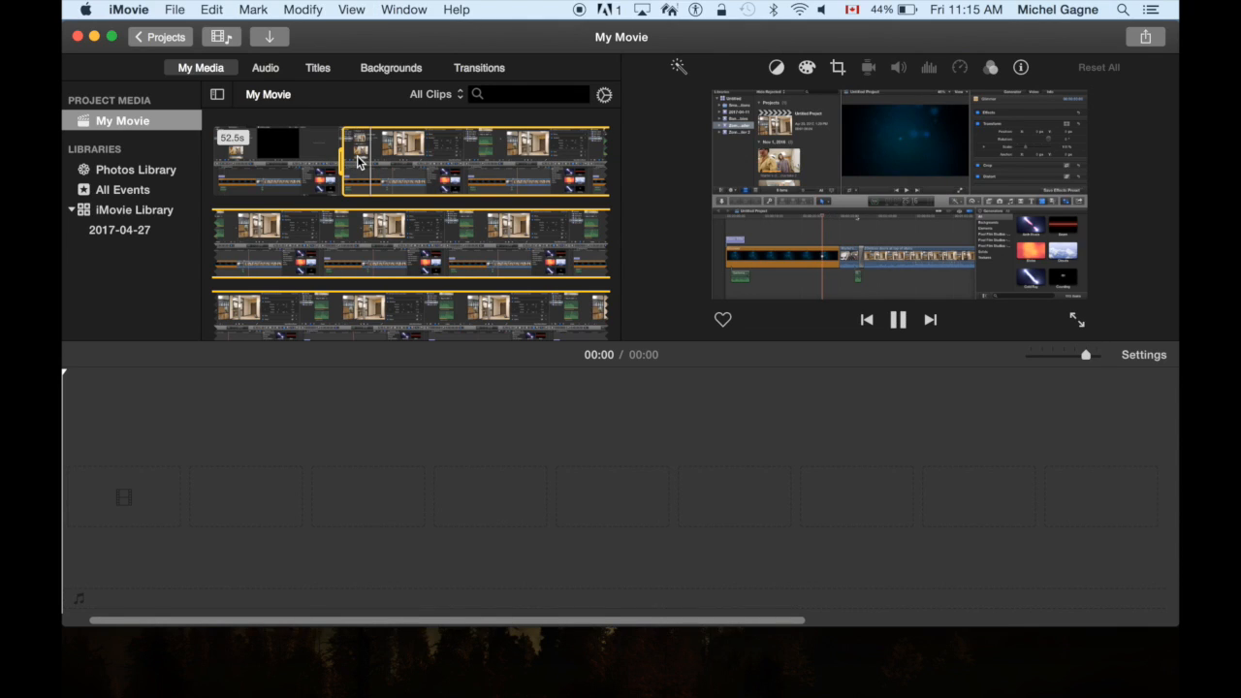
key(space)
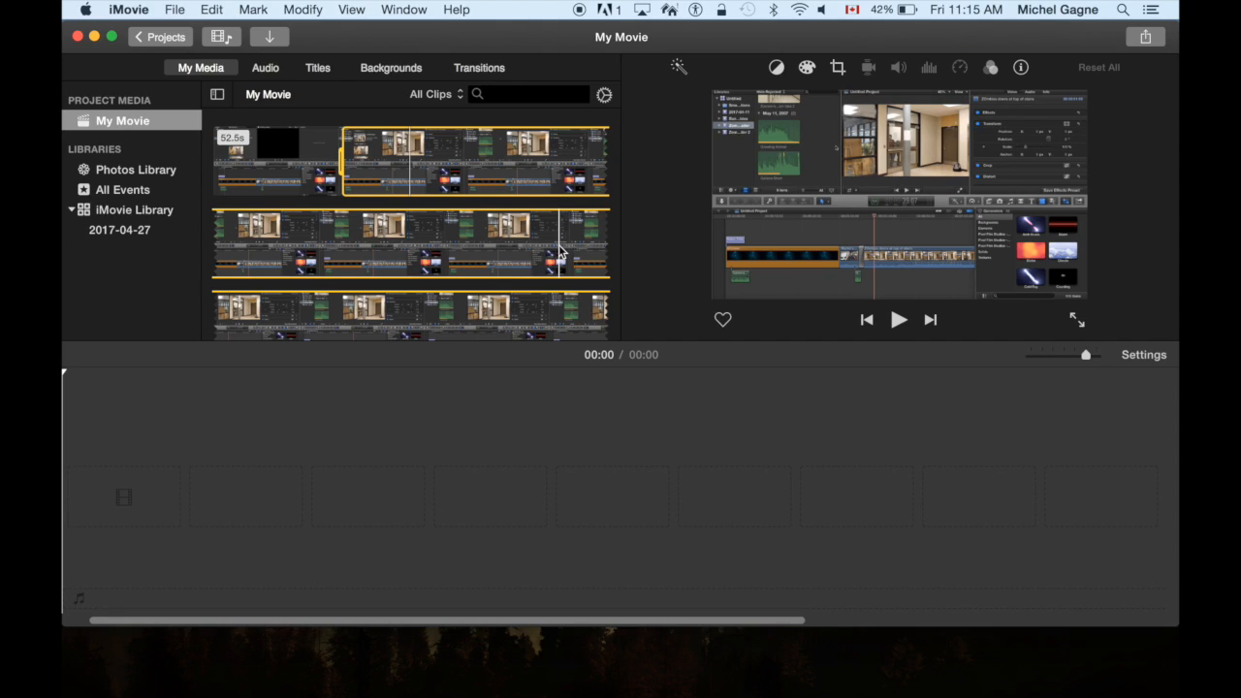
key(o)
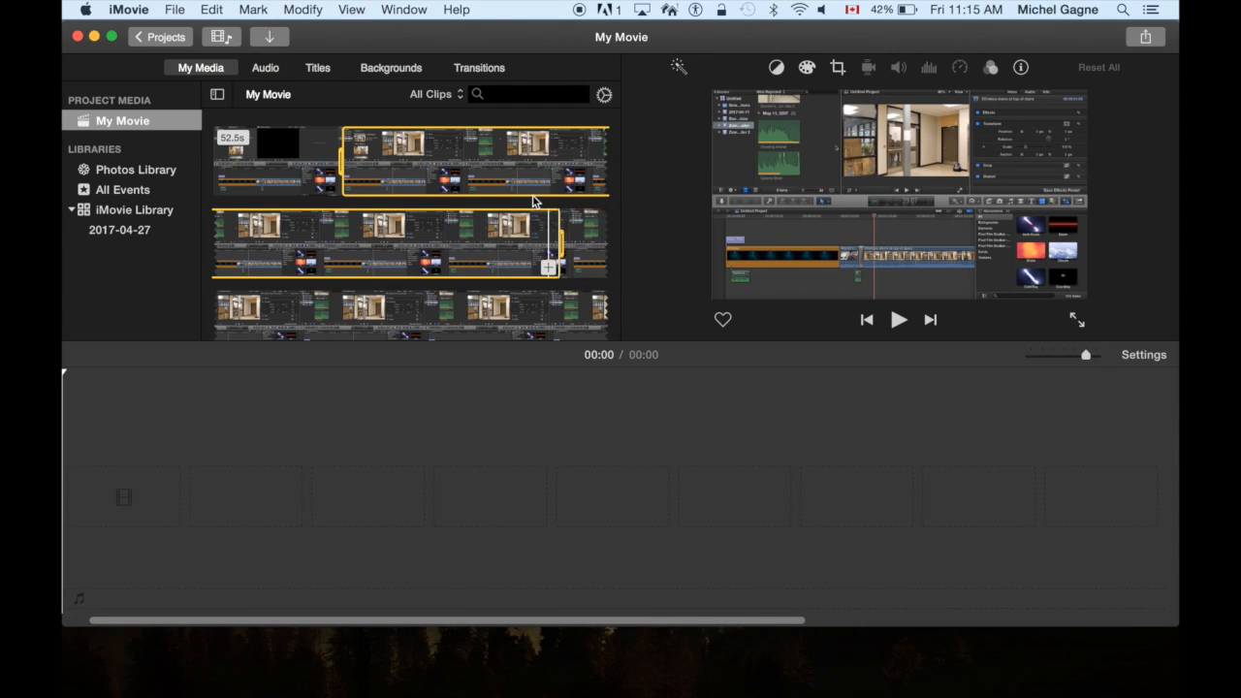
drag(485, 155, 257, 466)
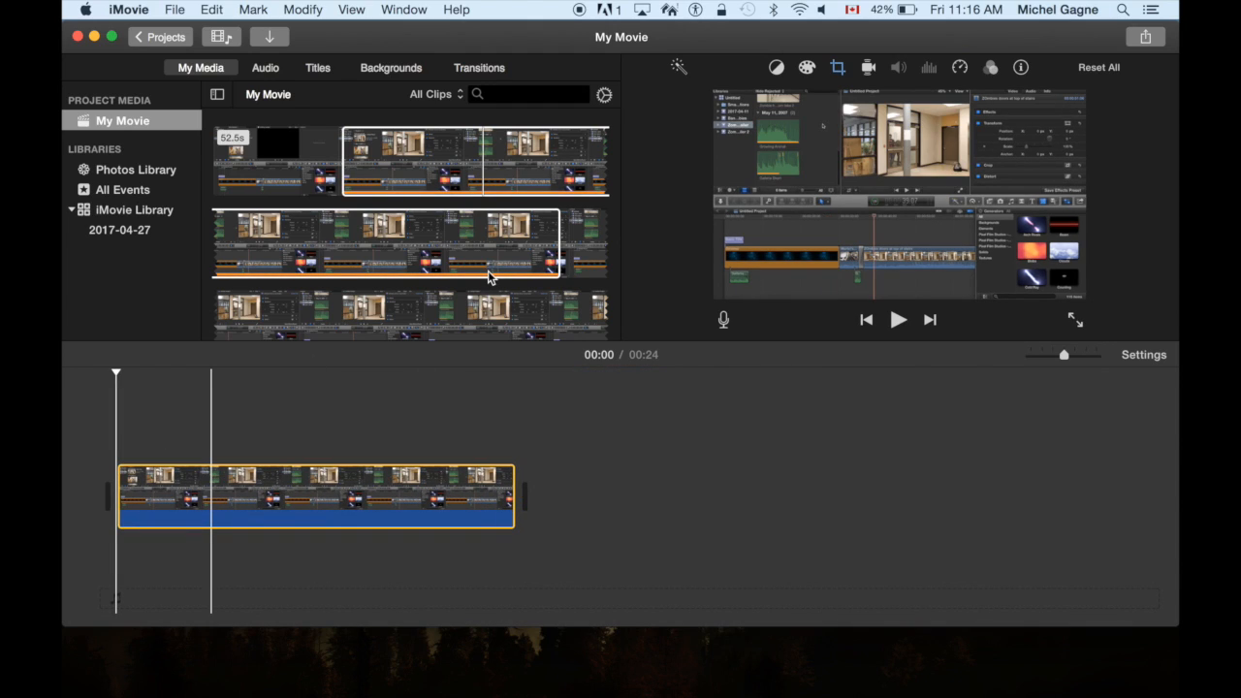
- Mark a second range of about 17 seconds near the recording's end and add it after the first timeline clip
click(489, 271)
scroll(489, 271, down, 5)
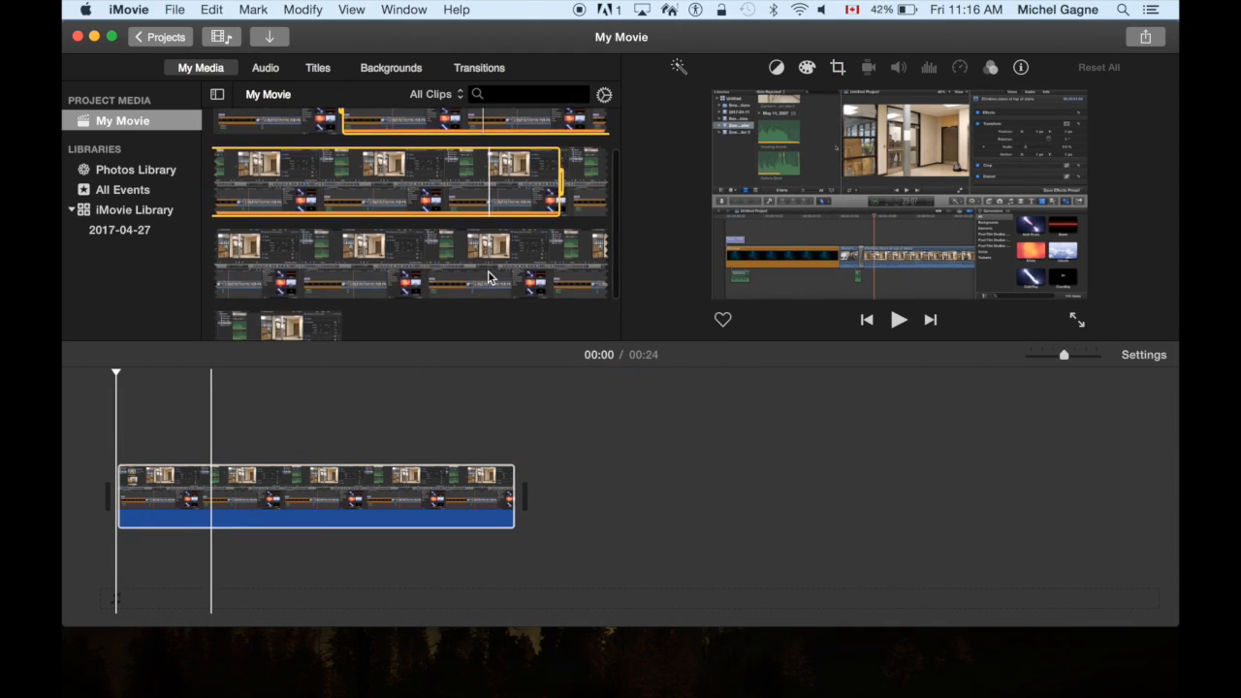
click(270, 230)
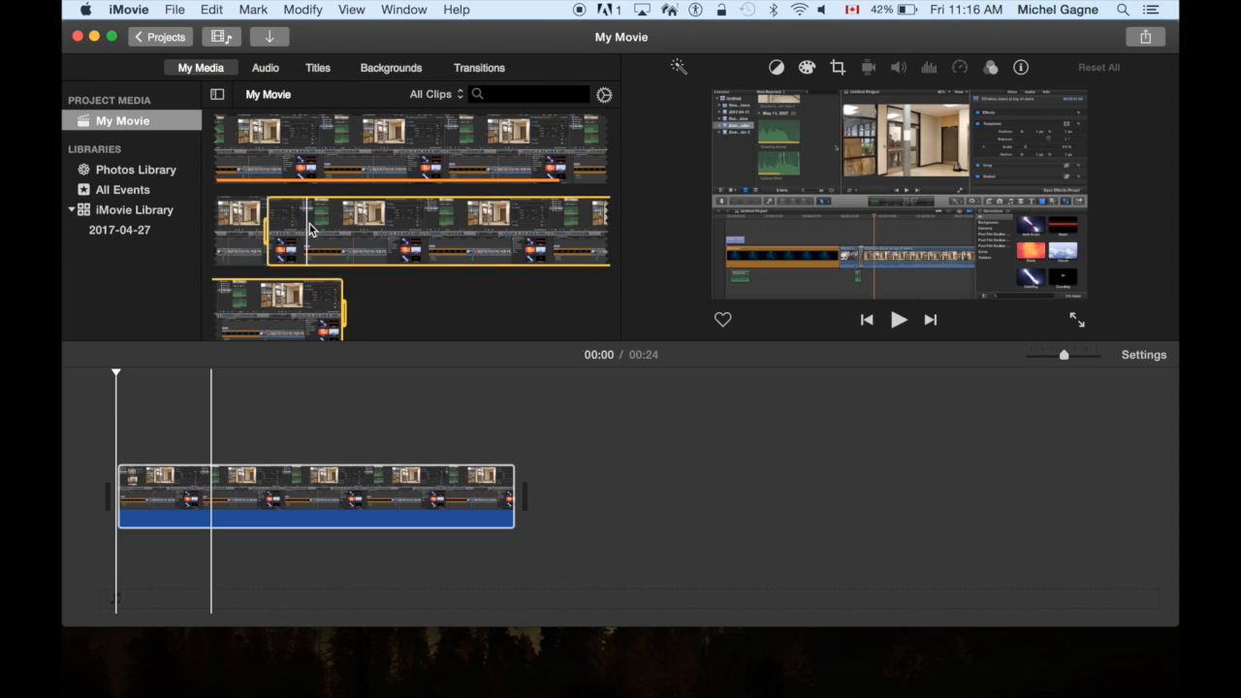
key(o)
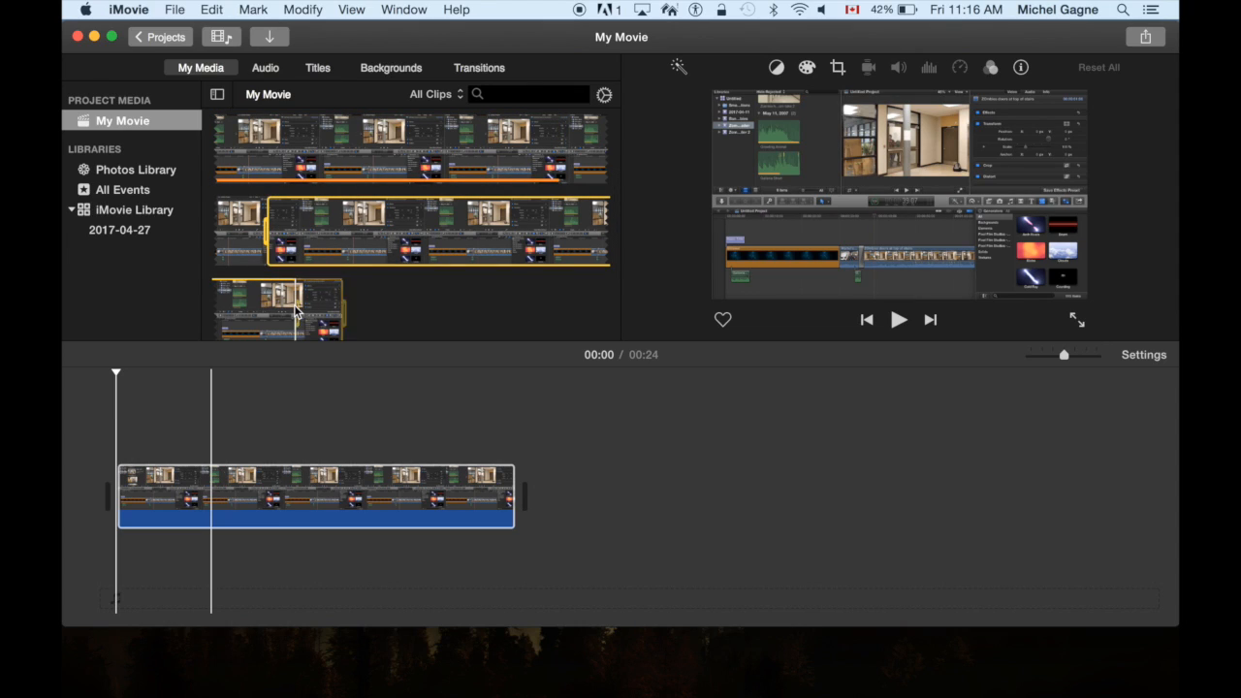
drag(320, 241, 609, 500)
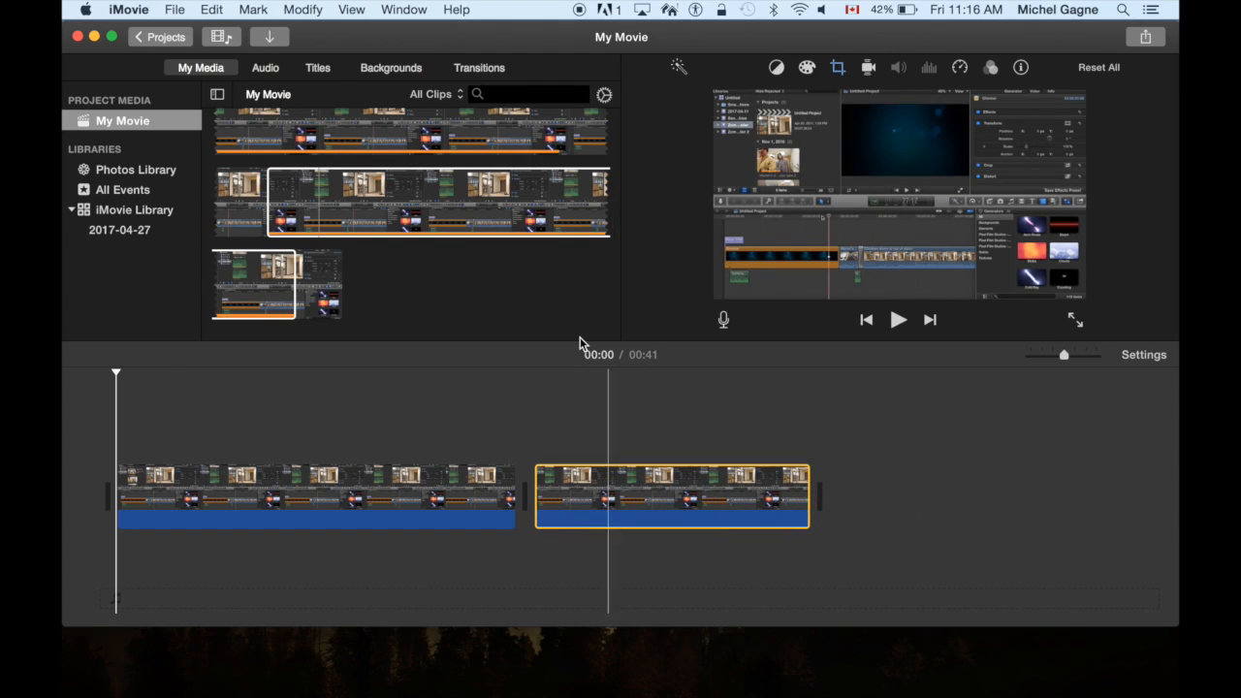
- Add an Expand title at the start of the timeline, before the first clip, reading "The beginning"
click(317, 72)
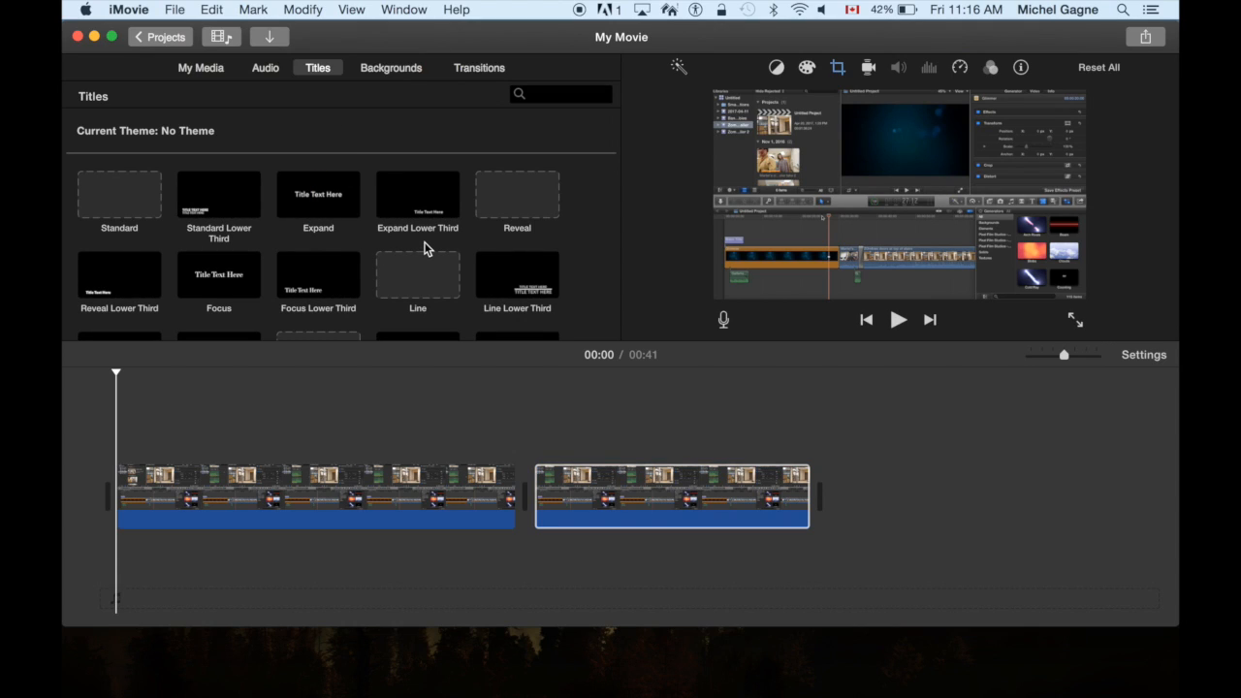
drag(293, 201, 117, 504)
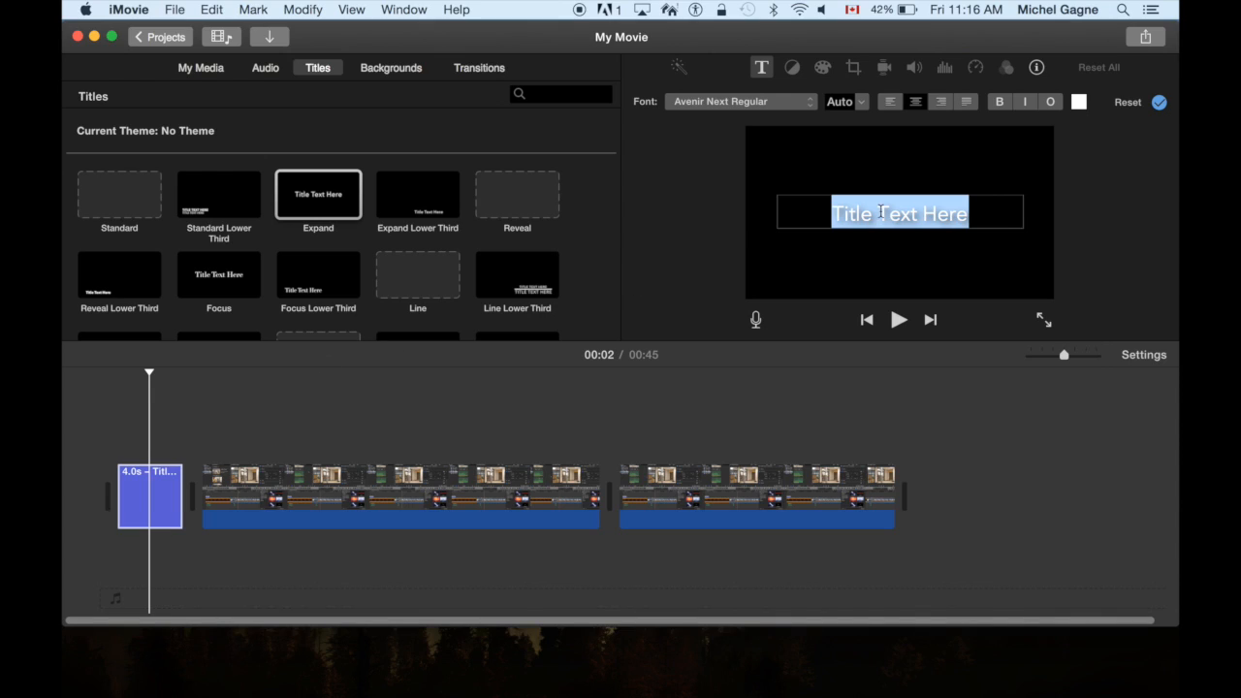
text(The bi)
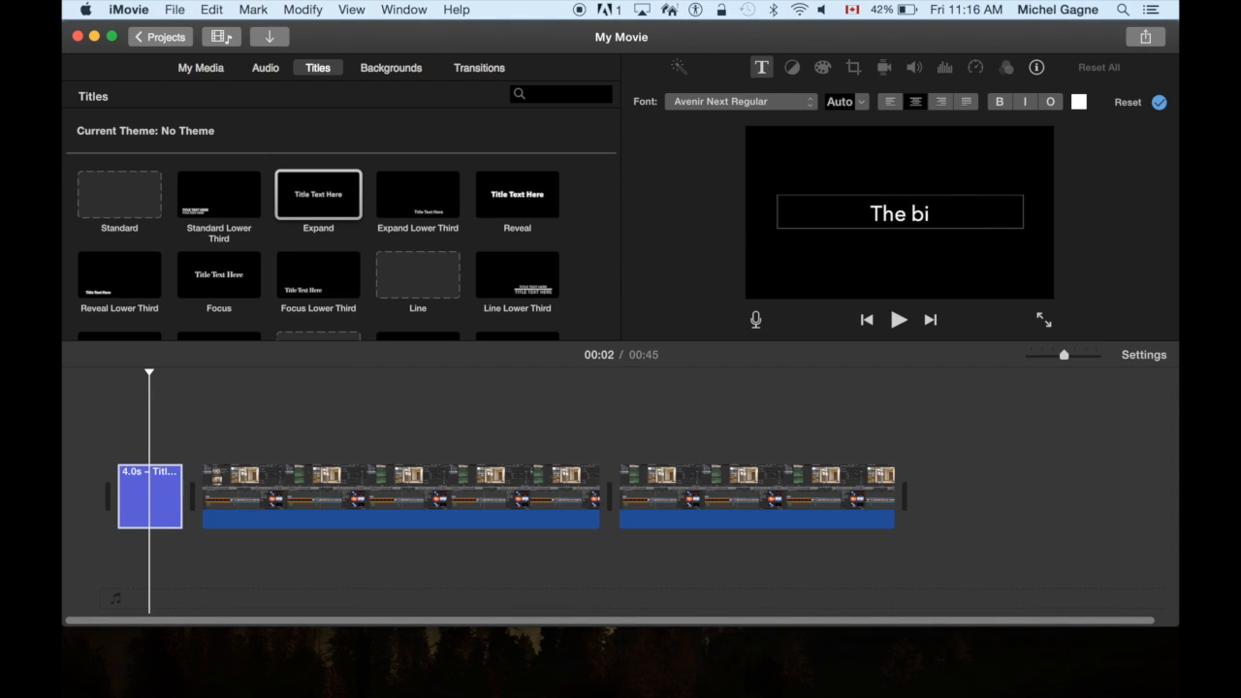
key(BackSpace)
text(eginning)
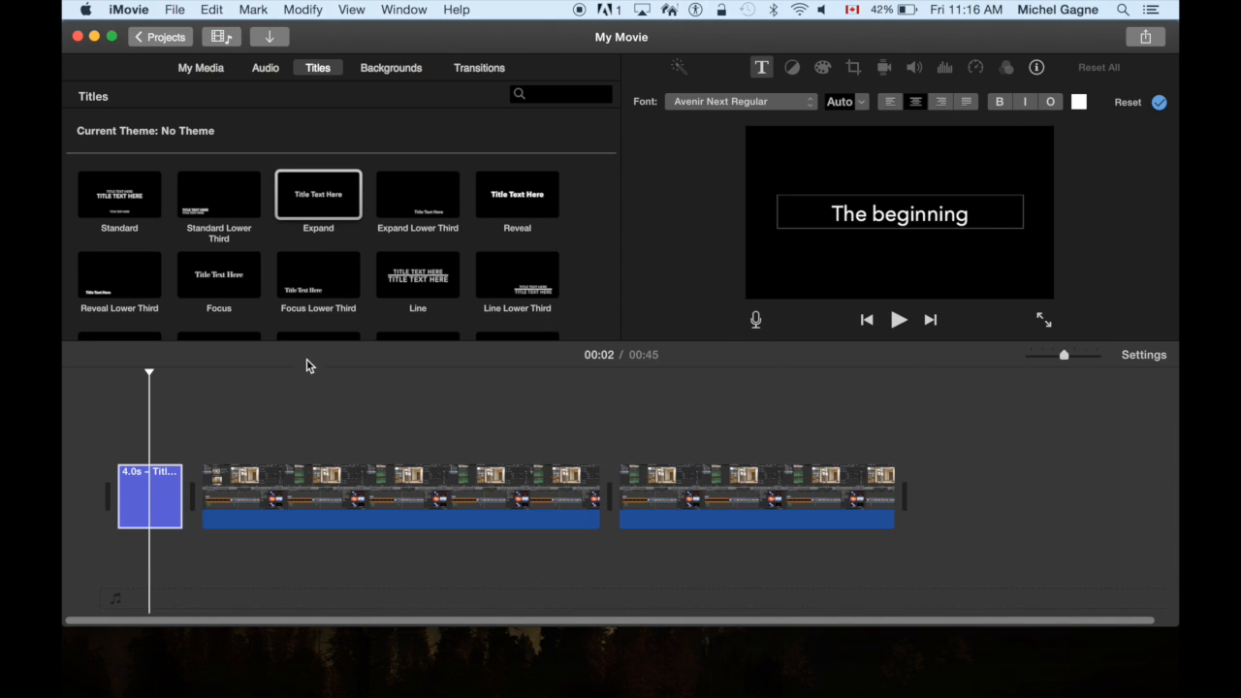
key(Return)
- Overlay an Expand Lower Third title near the beginning of the first video clip with the text "Instructions"
click(409, 192)
drag(322, 295, 218, 402)
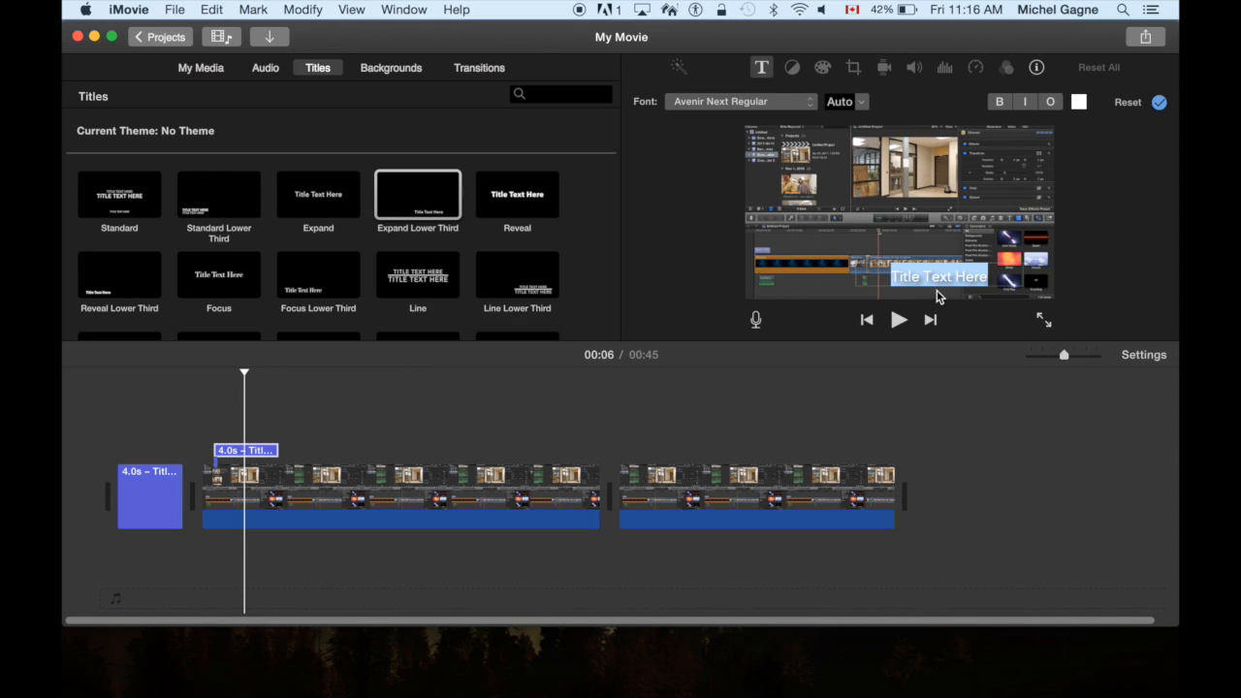
text(Instructions)
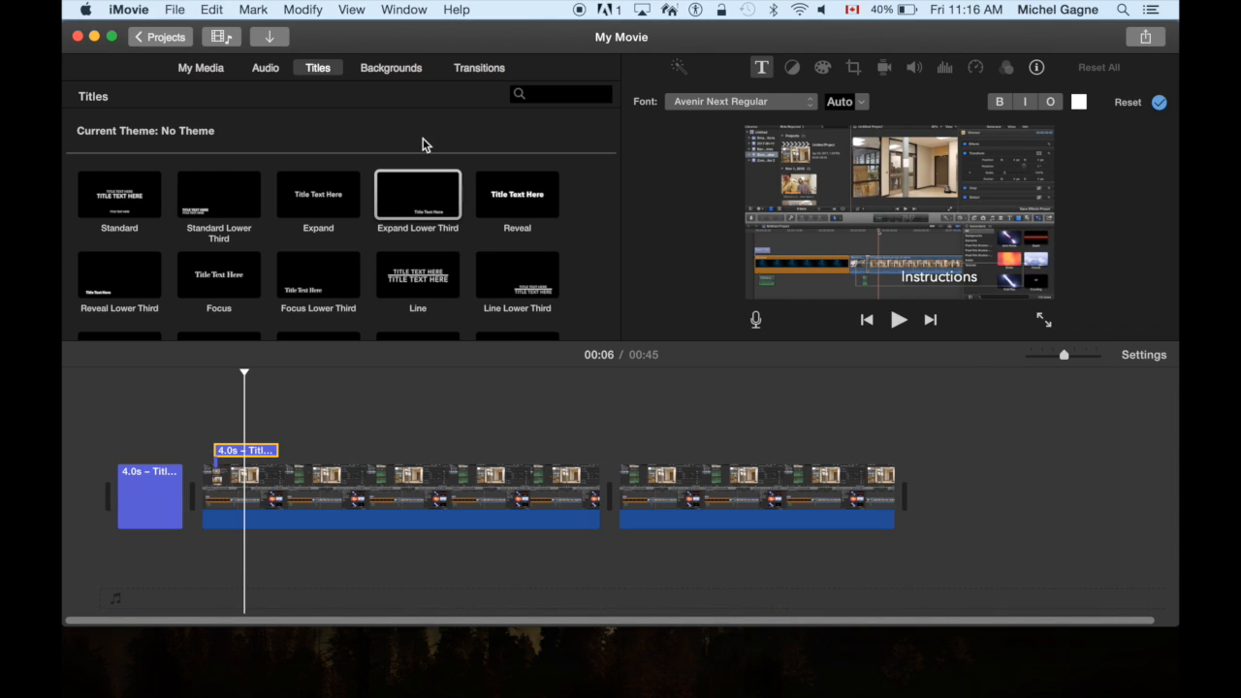
- Insert a Cross Blur transition between the two video clips
click(462, 69)
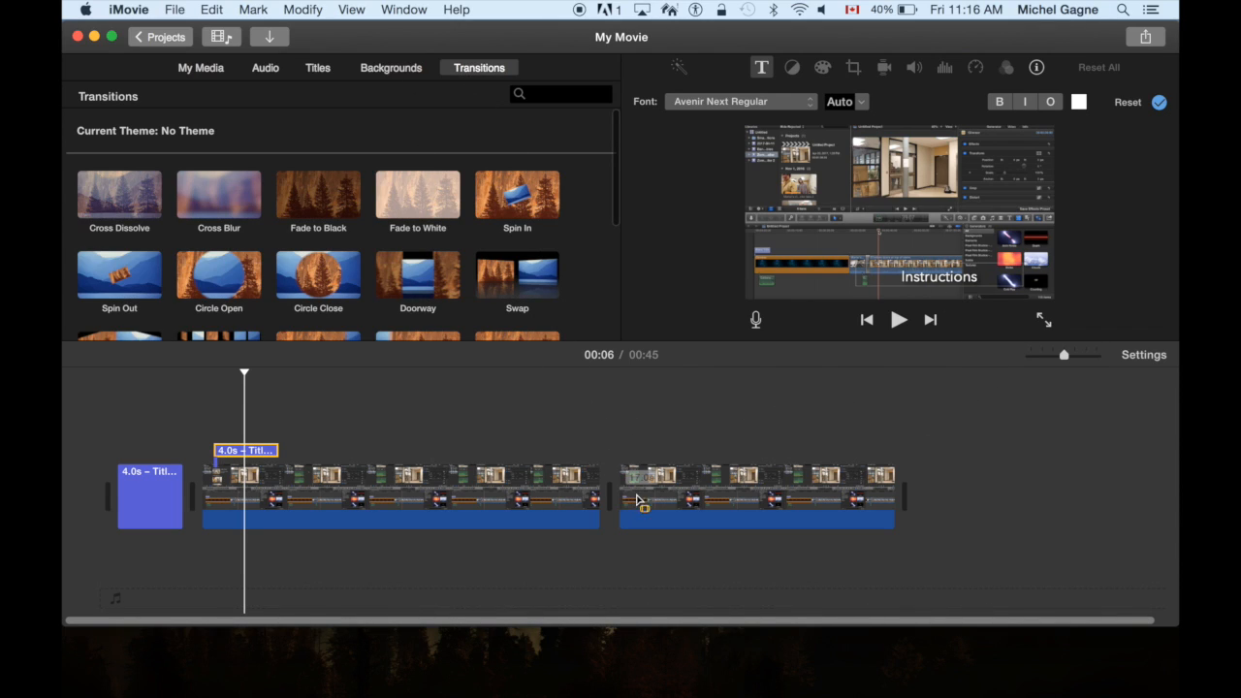
drag(240, 200, 597, 493)
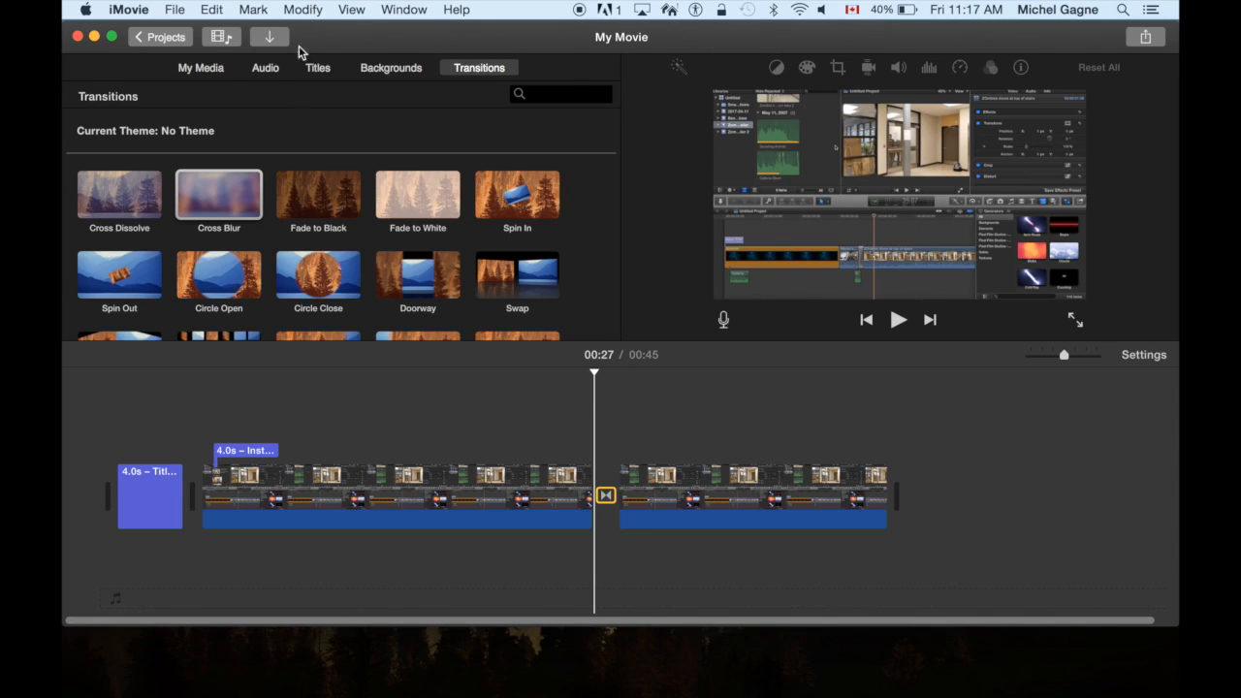
- Start sharing the movie as a file and title the export "Tutorial video"
click(175, 12)
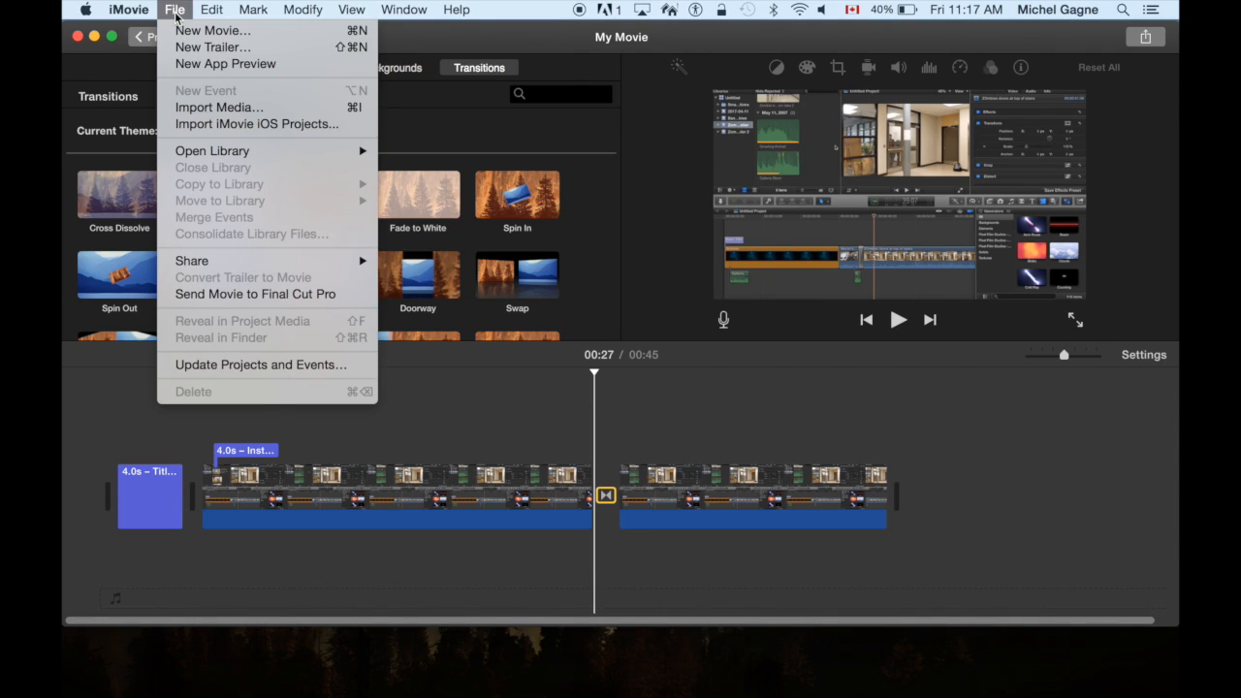
mouse_move(199, 266)
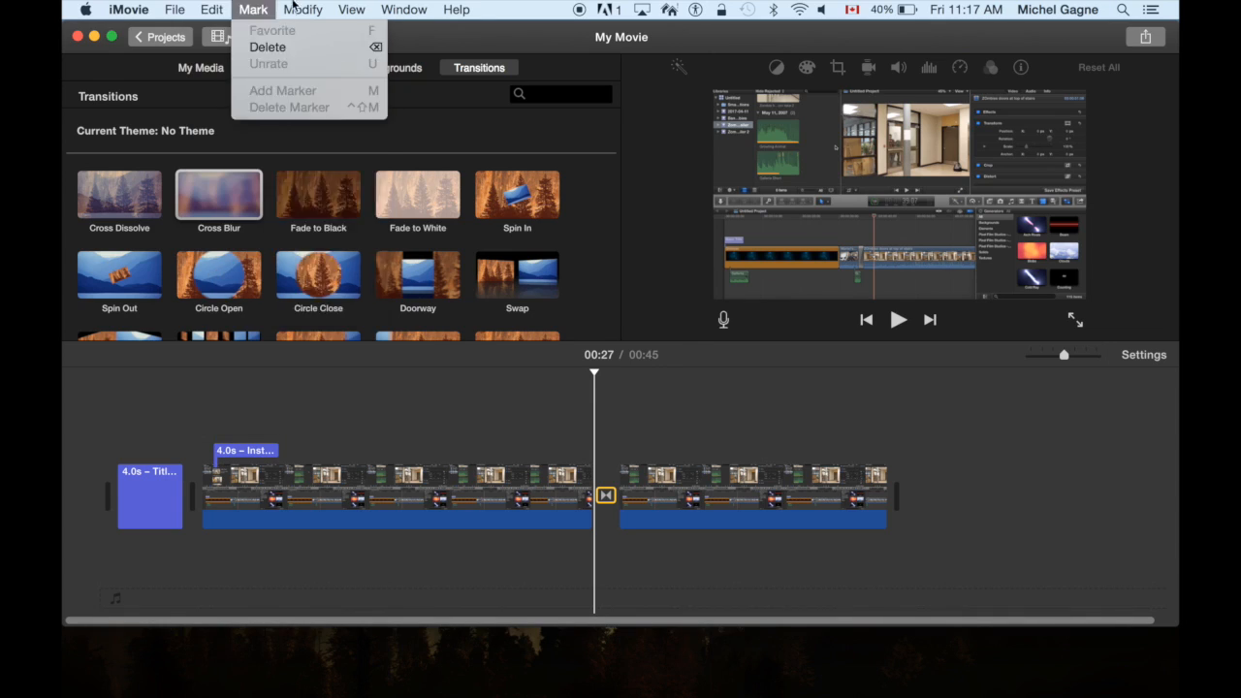
mouse_move(403, 9)
mouse_move(175, 11)
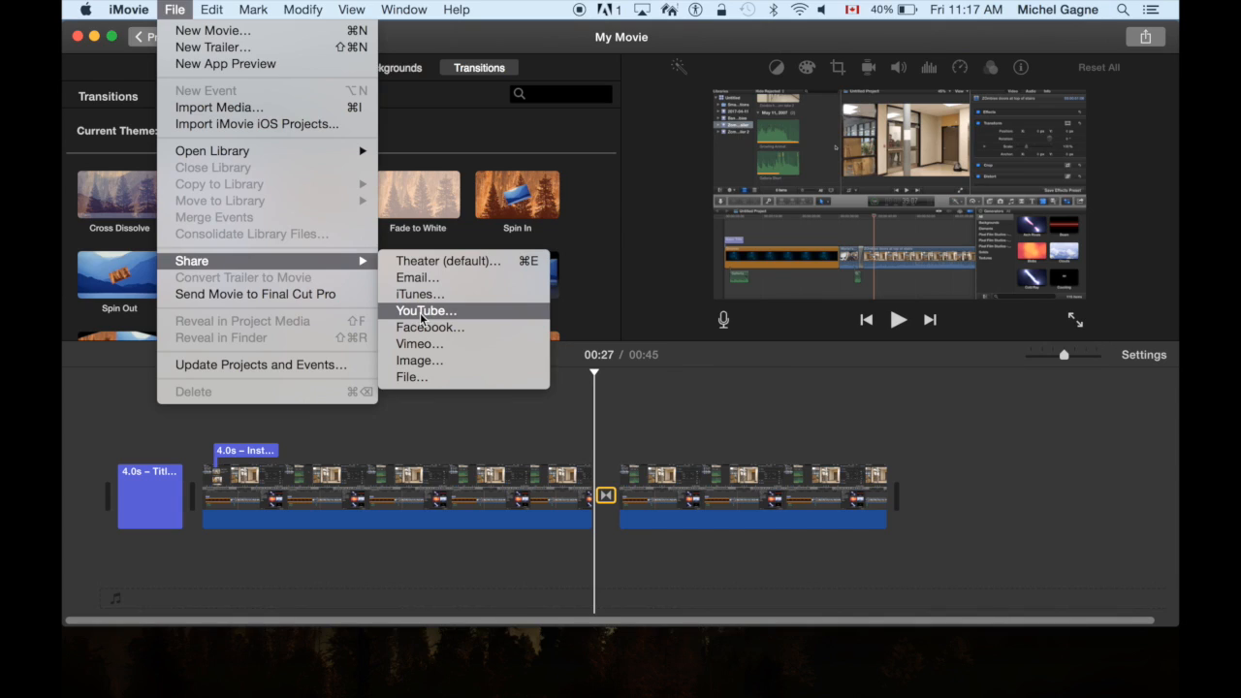
click(419, 378)
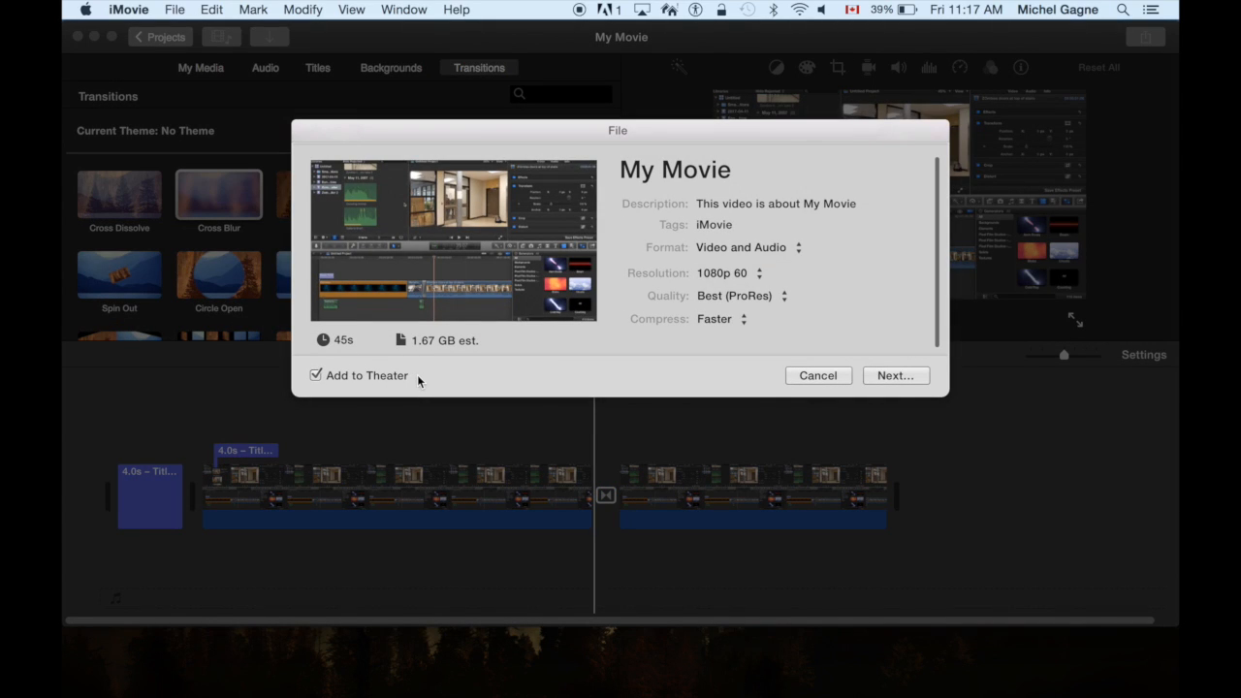
double_click(677, 169)
triple_click(677, 163)
text(Tutu)
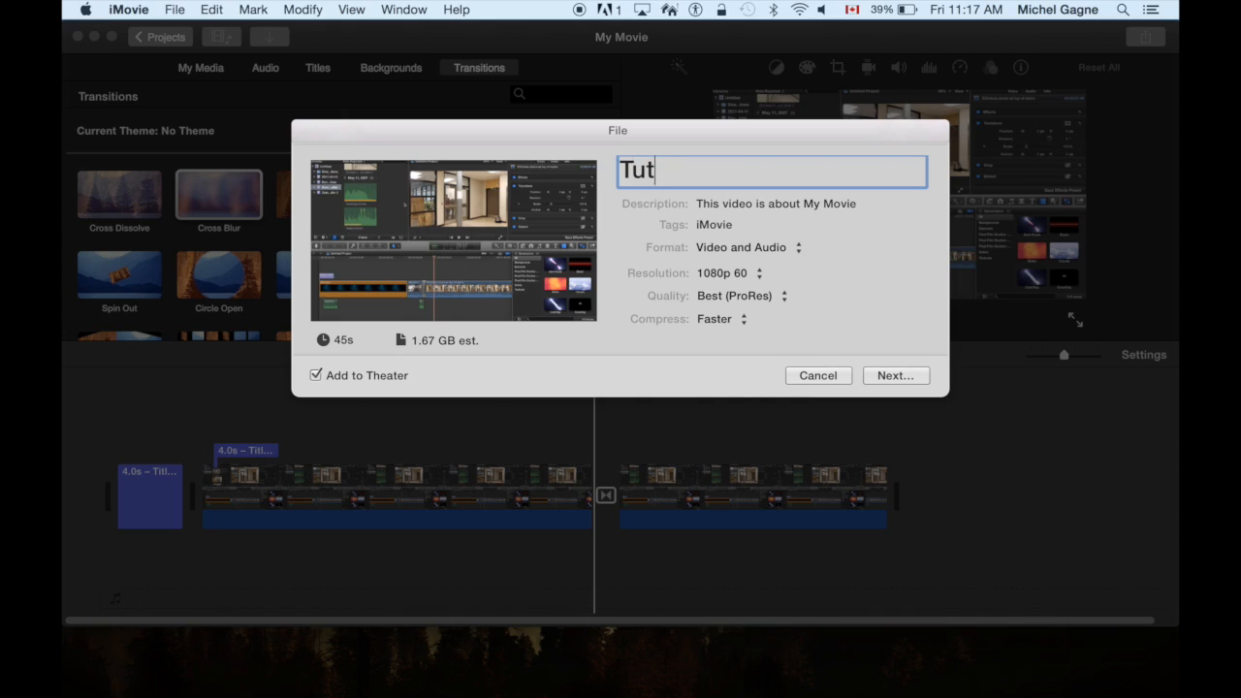
key(BackSpace)
text(orial video)
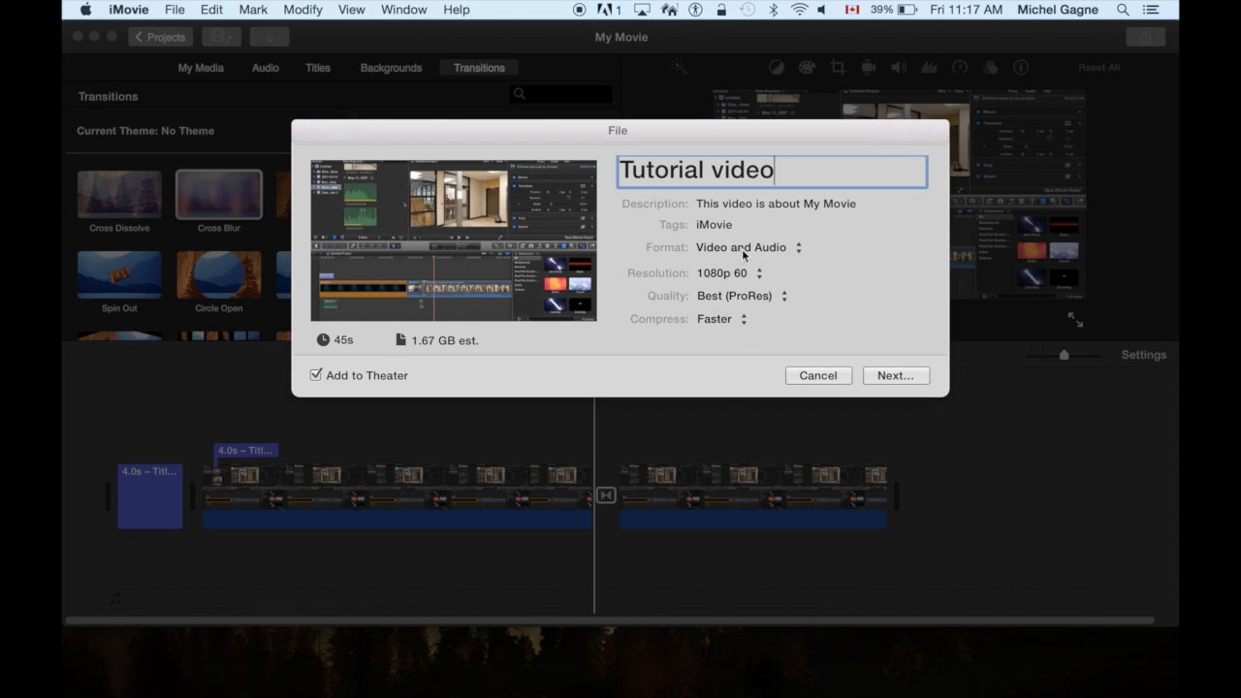
- Save the exported "Tutorial video" file to the Desktop, replace the older Theater copy, and check the export progress
click(897, 377)
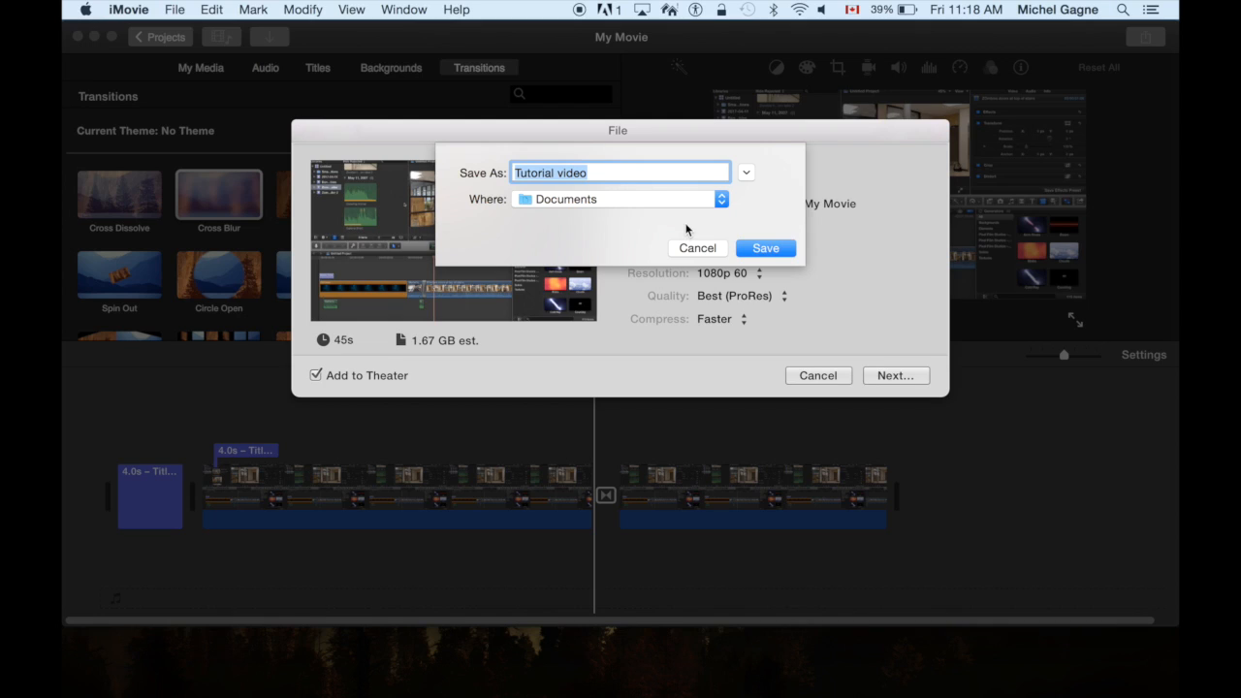
click(722, 199)
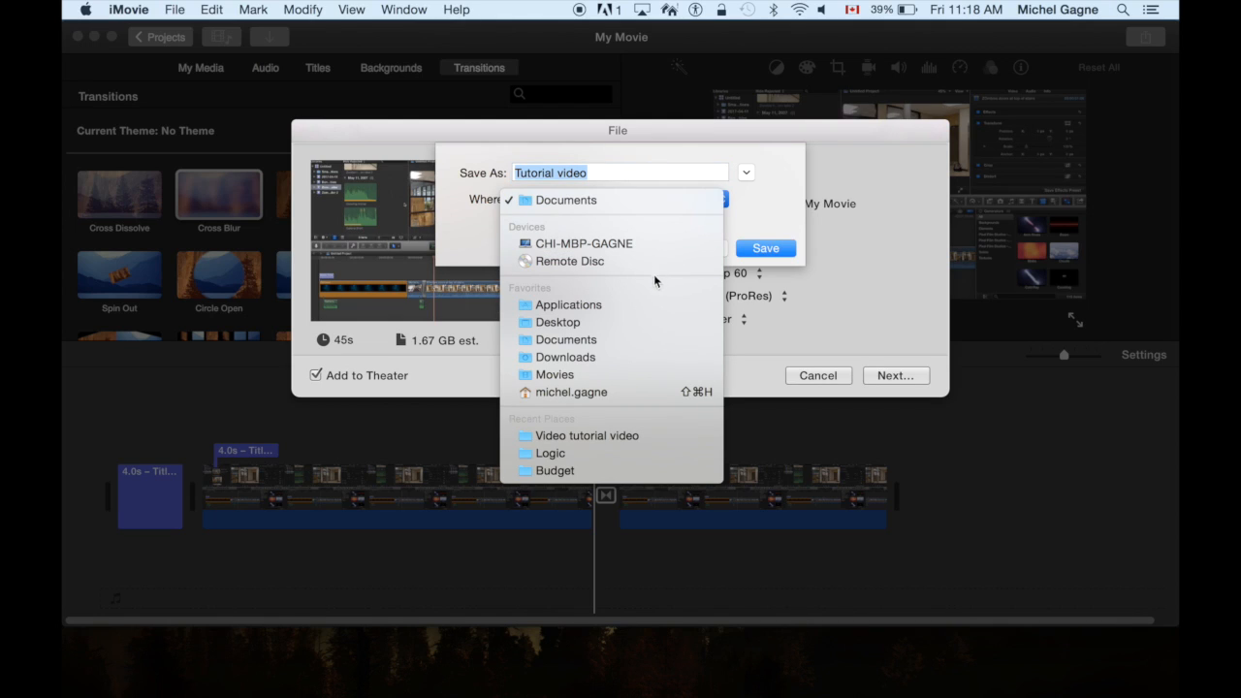
click(630, 323)
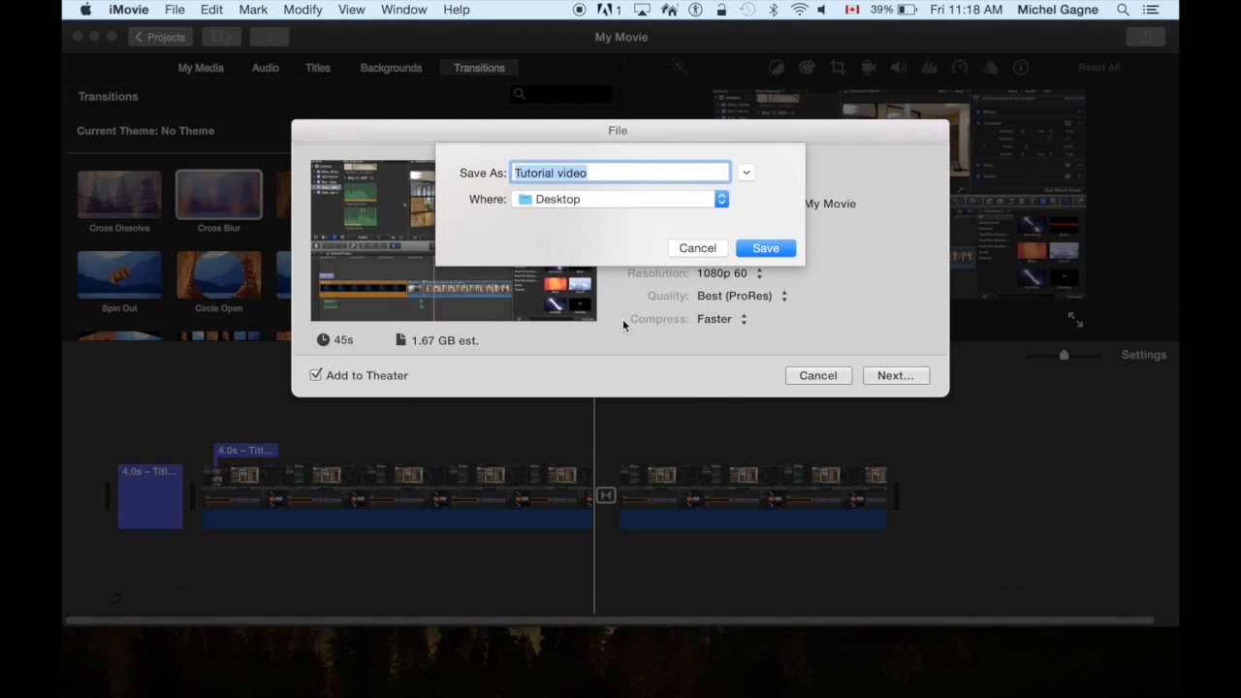
click(762, 250)
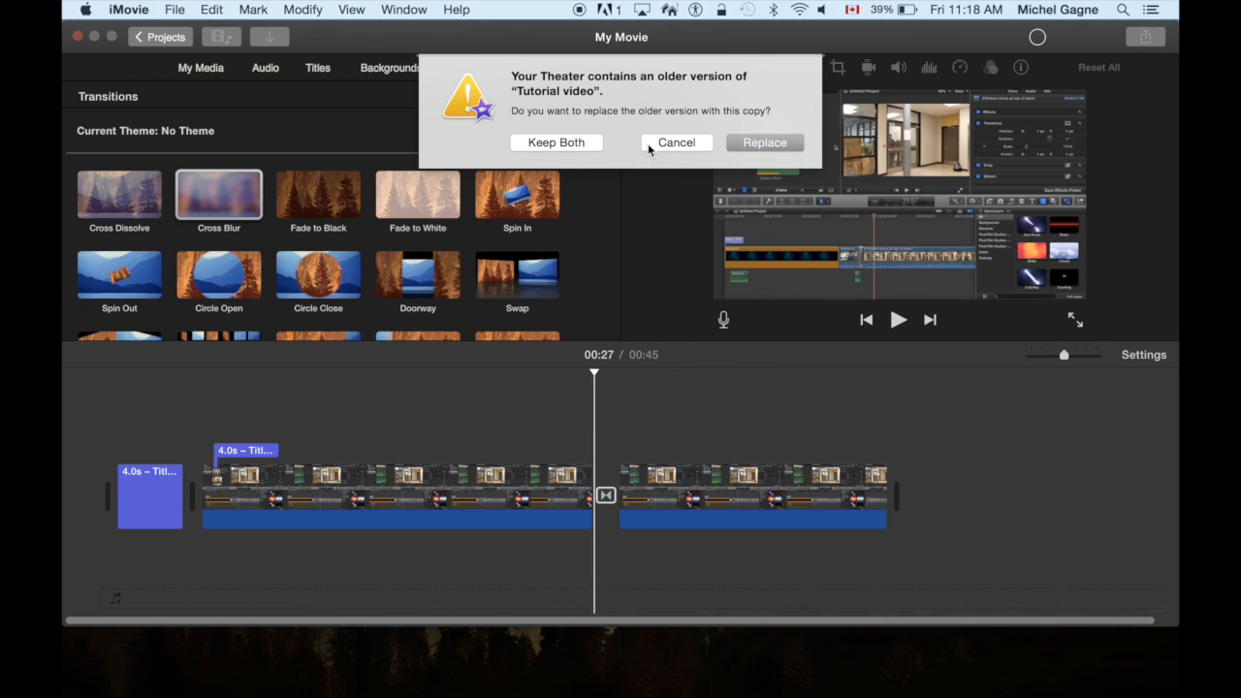
click(748, 144)
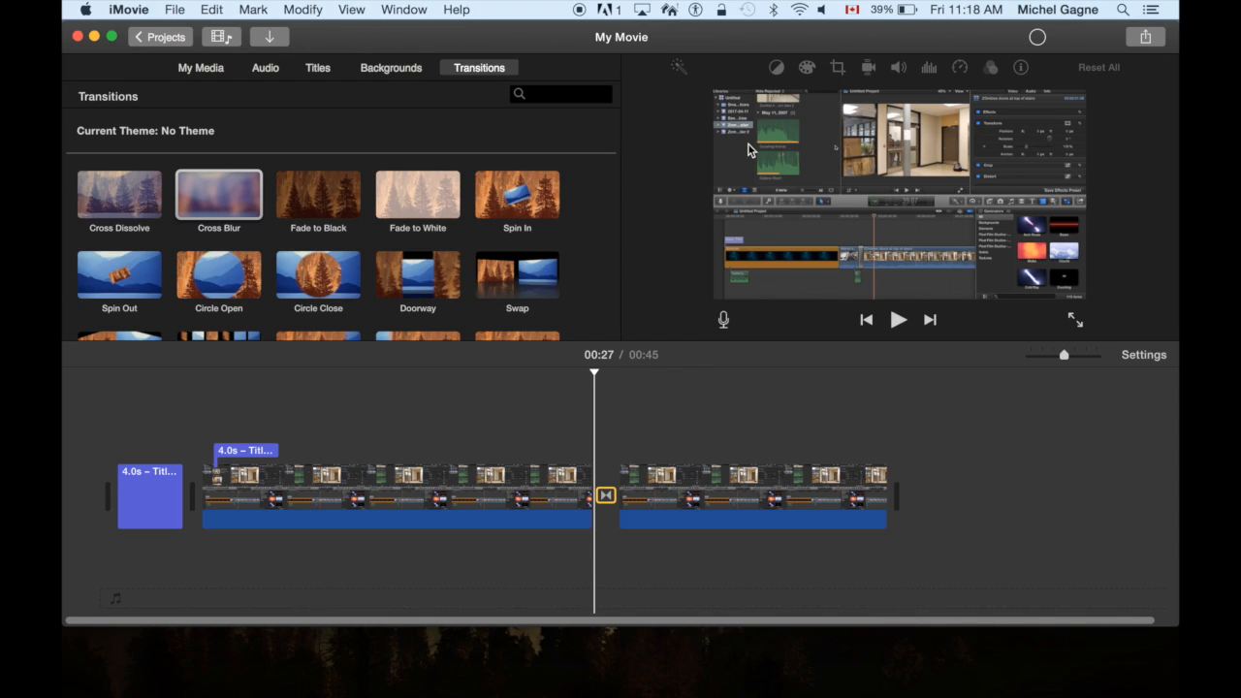
click(1039, 41)
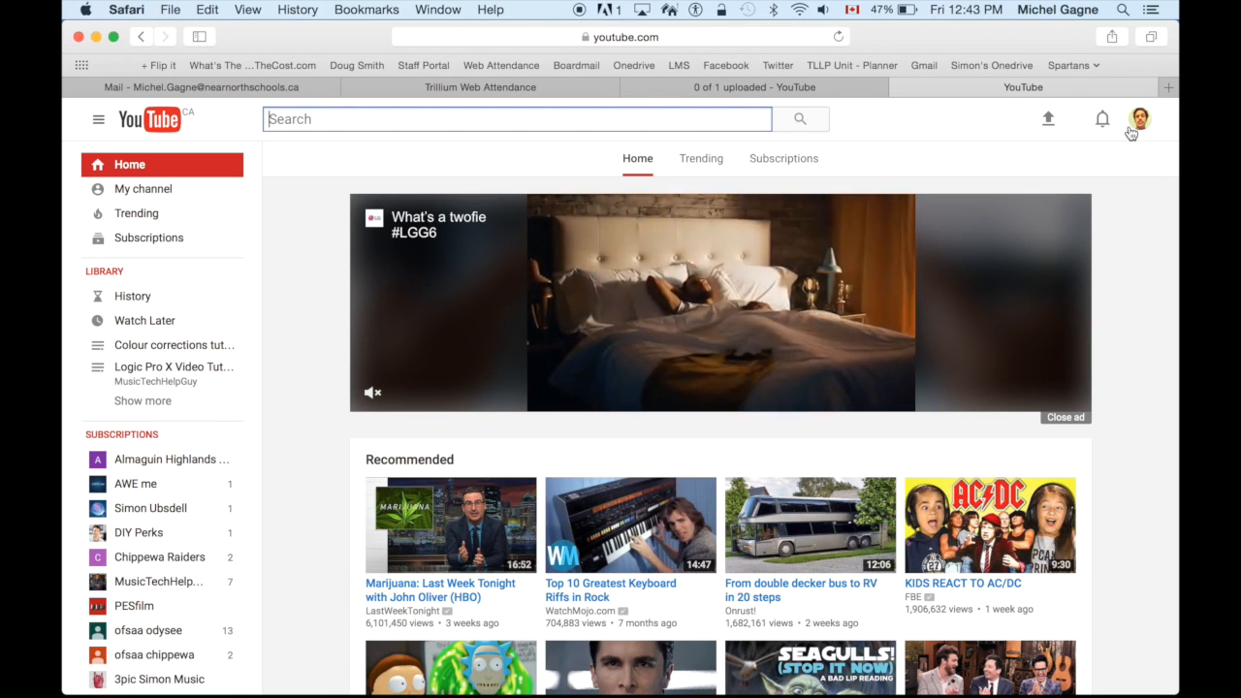
- Switch to YouTube in Safari, start a video upload, and set its privacy to Unlisted
click(1048, 121)
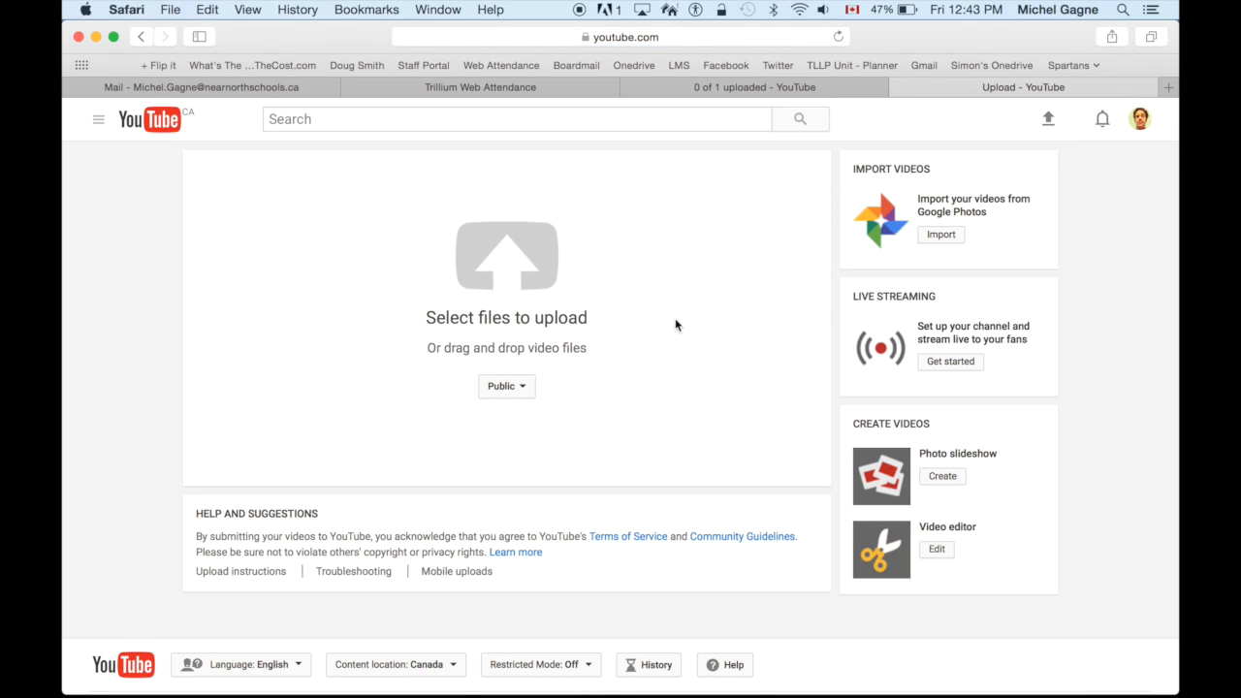
click(524, 396)
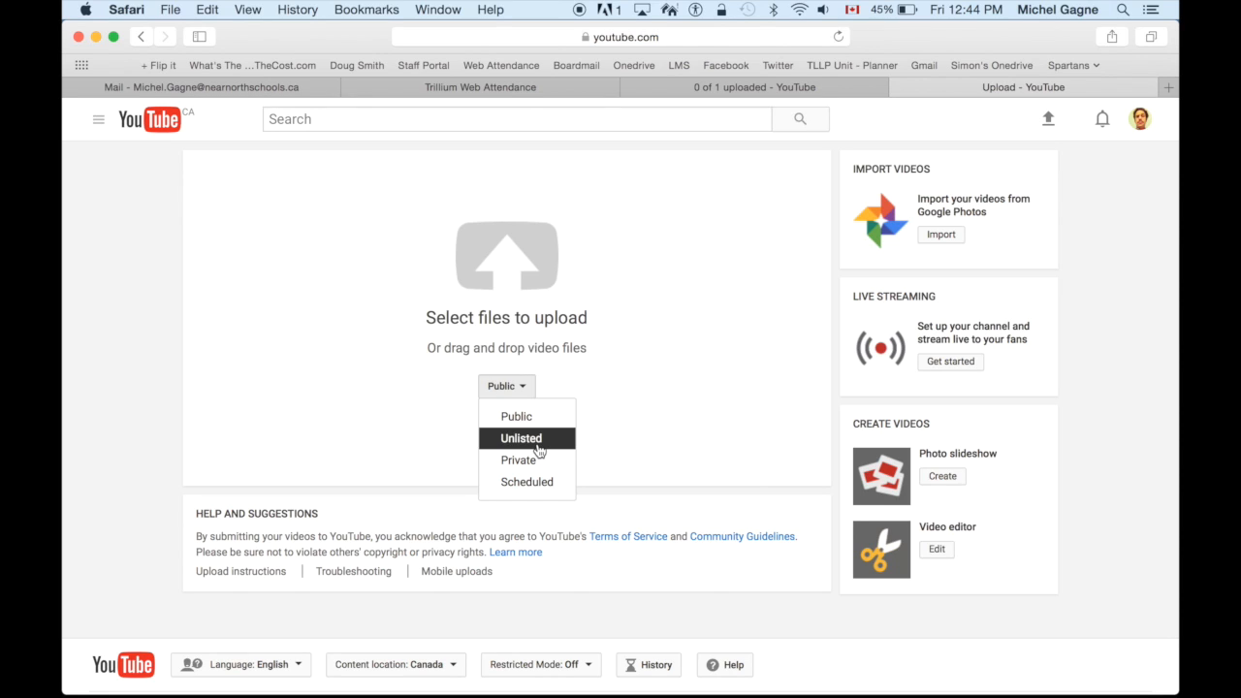
click(521, 439)
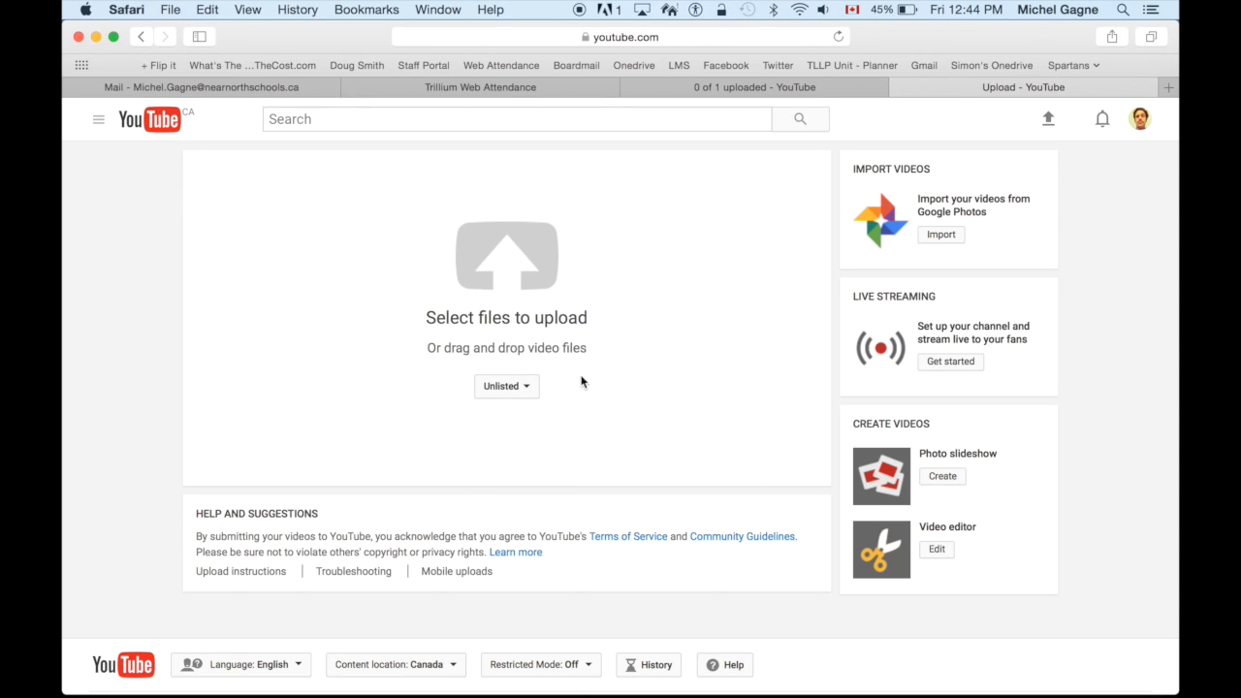
- Switch to Finder and look through the files on the desktop for the video to upload
mouse_move(254, 679)
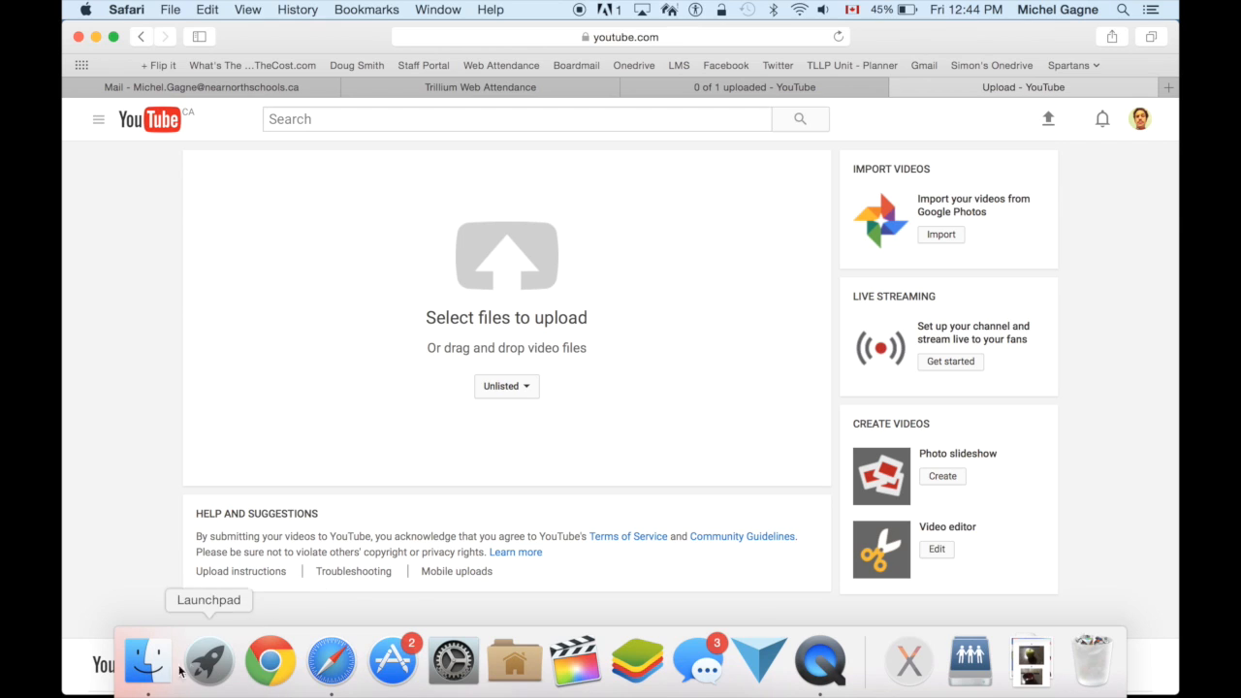
click(148, 669)
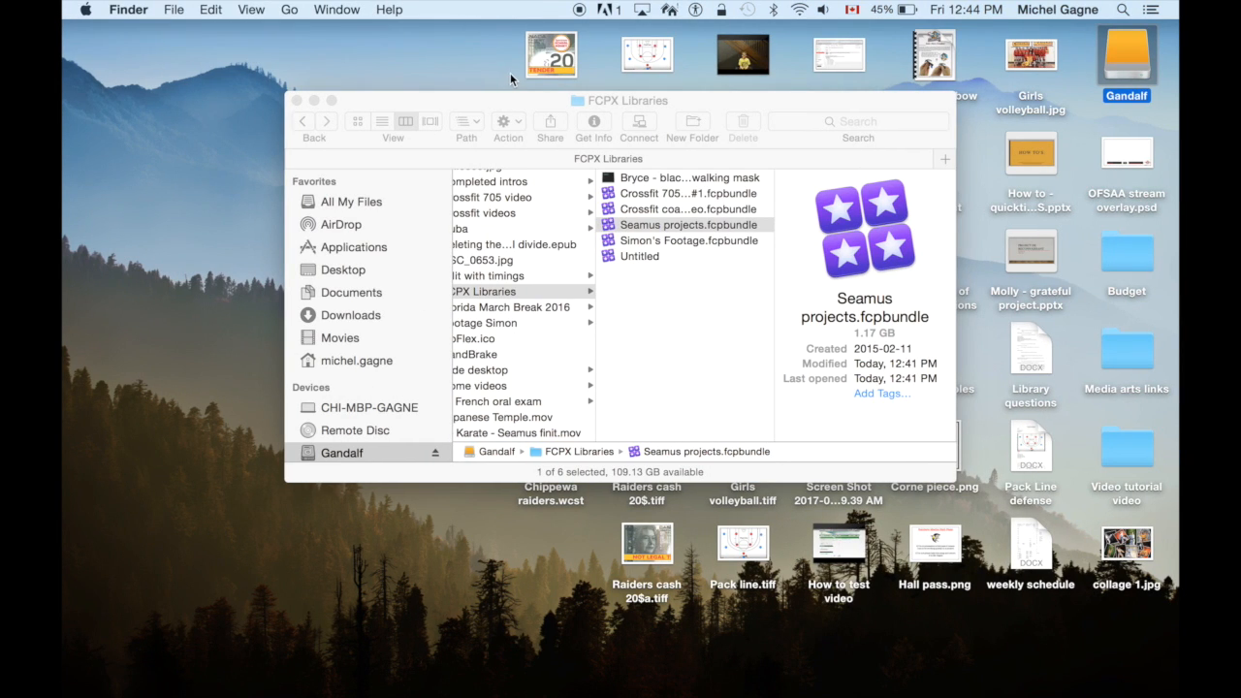
drag(511, 104, 819, 72)
click(670, 244)
scroll(809, 260, down, 3)
scroll(809, 259, down, 1)
drag(818, 260, 970, 235)
click(356, 35)
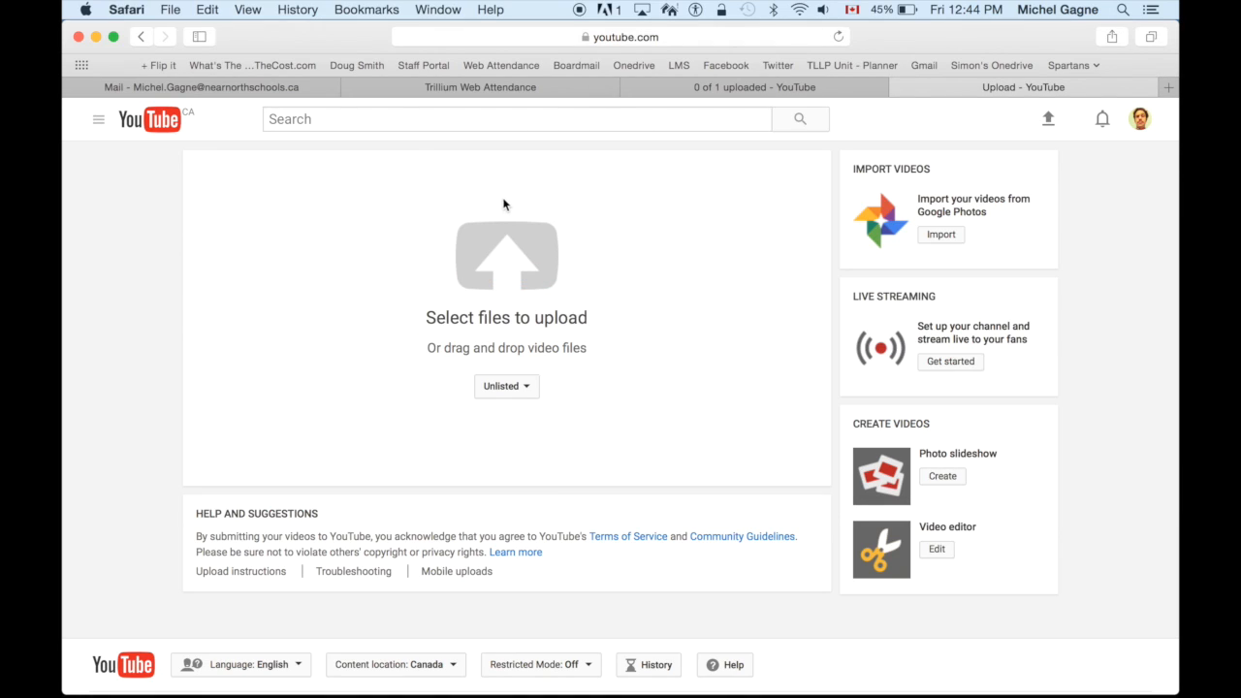
- Upload the "How to test video" file from the Desktop to YouTube
click(506, 263)
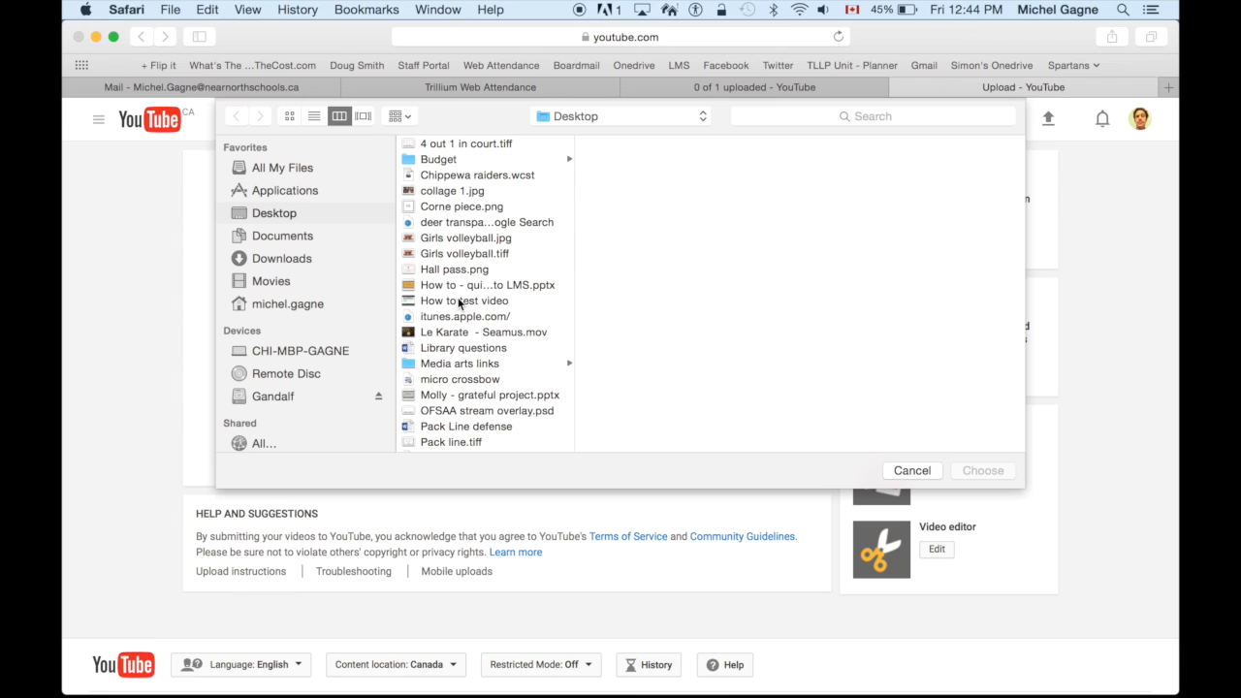
click(459, 302)
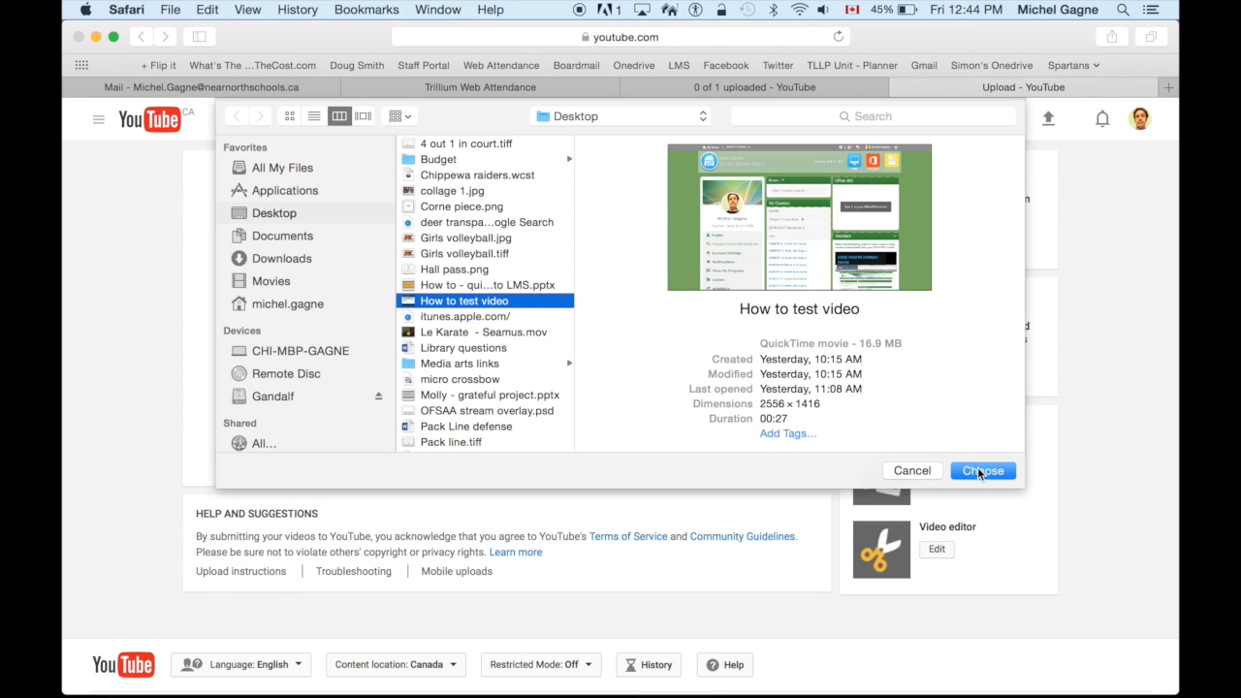
click(978, 471)
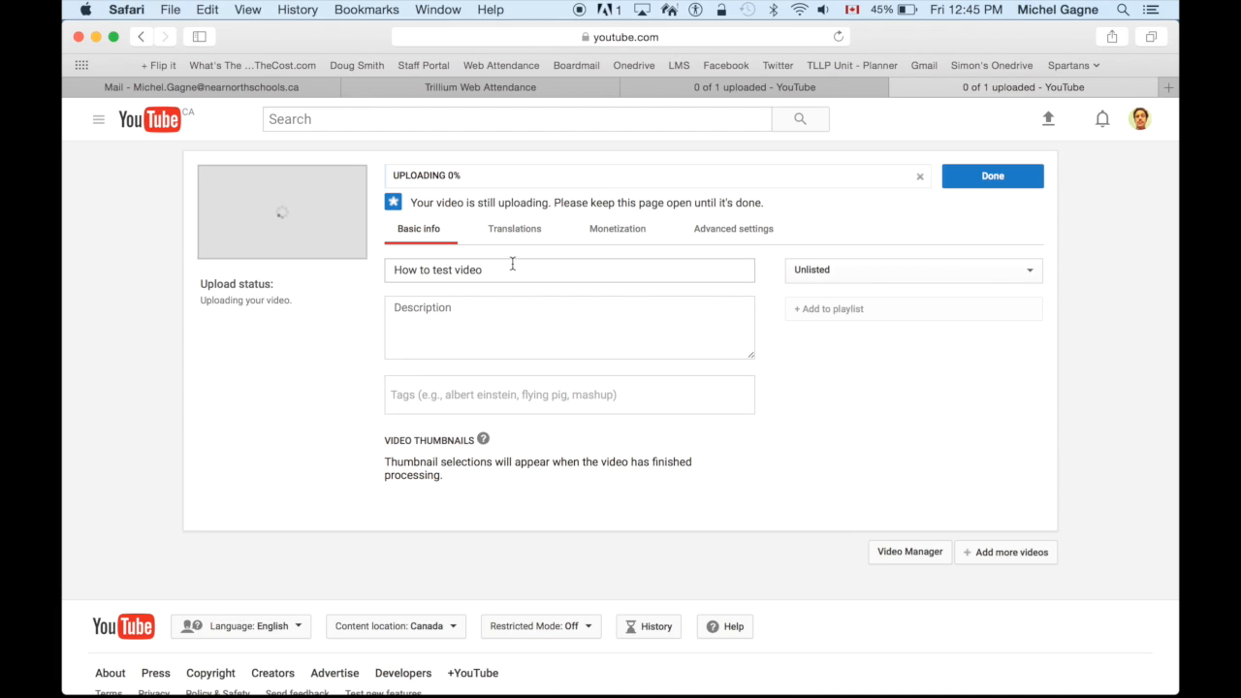
- Review the upload's description, tags, Unlisted privacy and playlist options, and finish the video's details
click(453, 311)
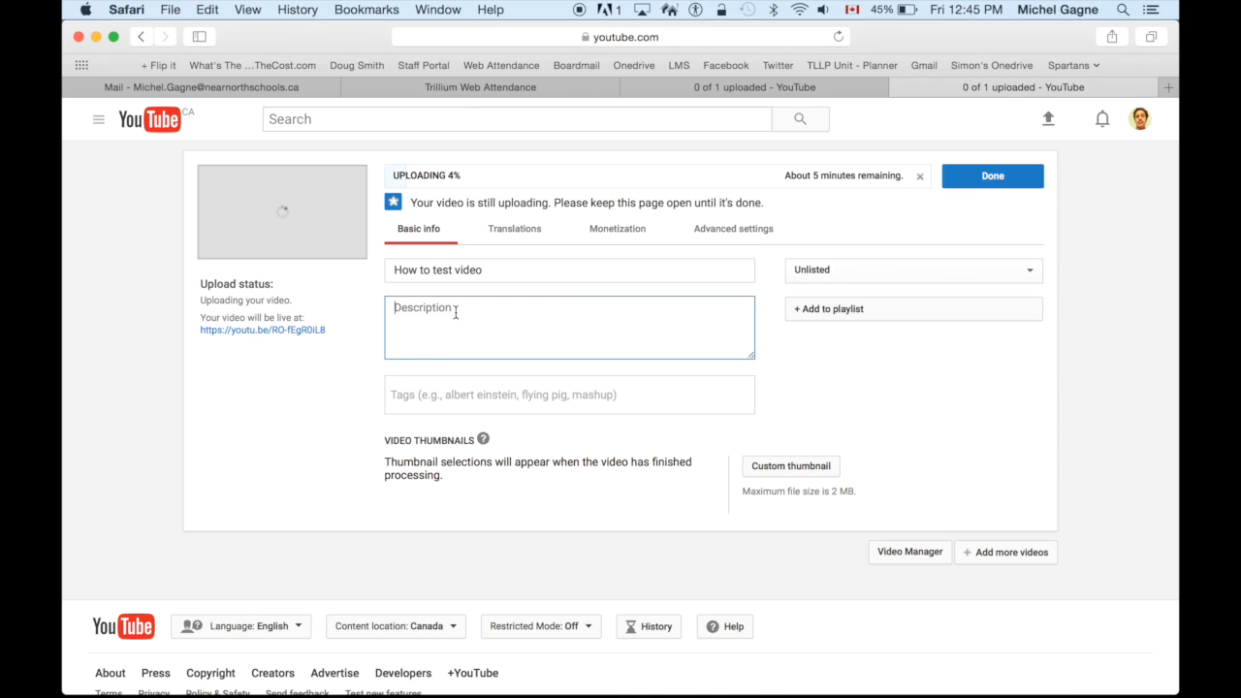
click(519, 396)
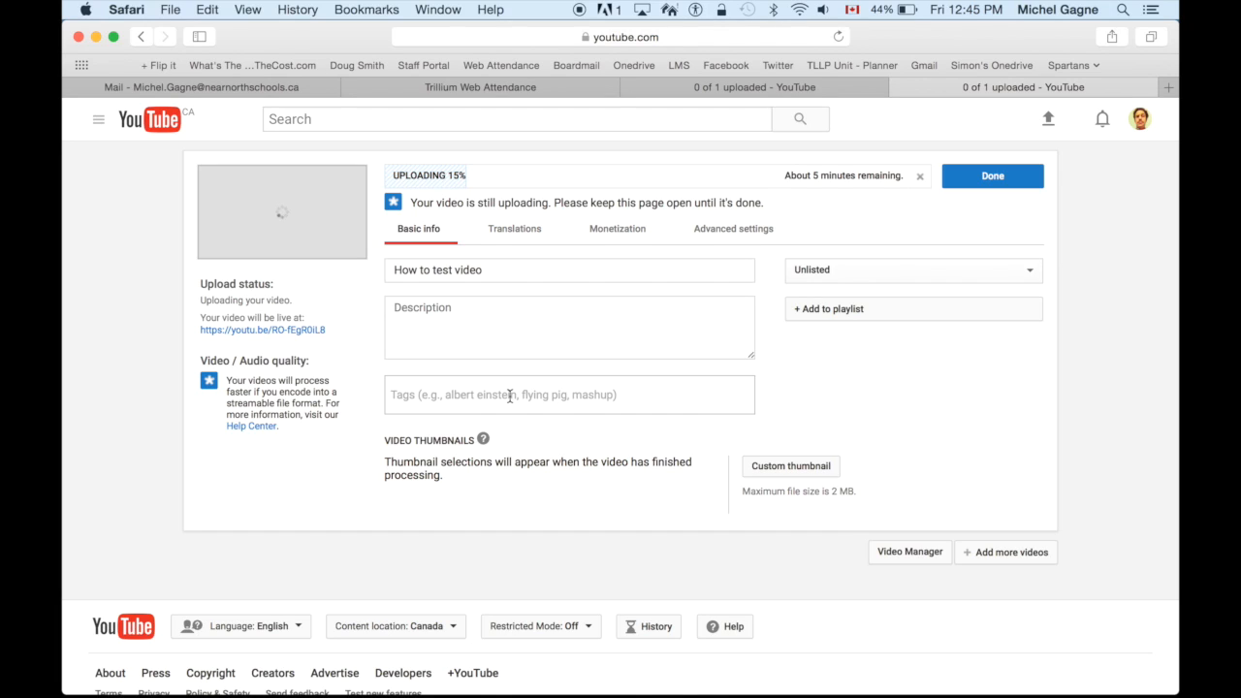
click(901, 277)
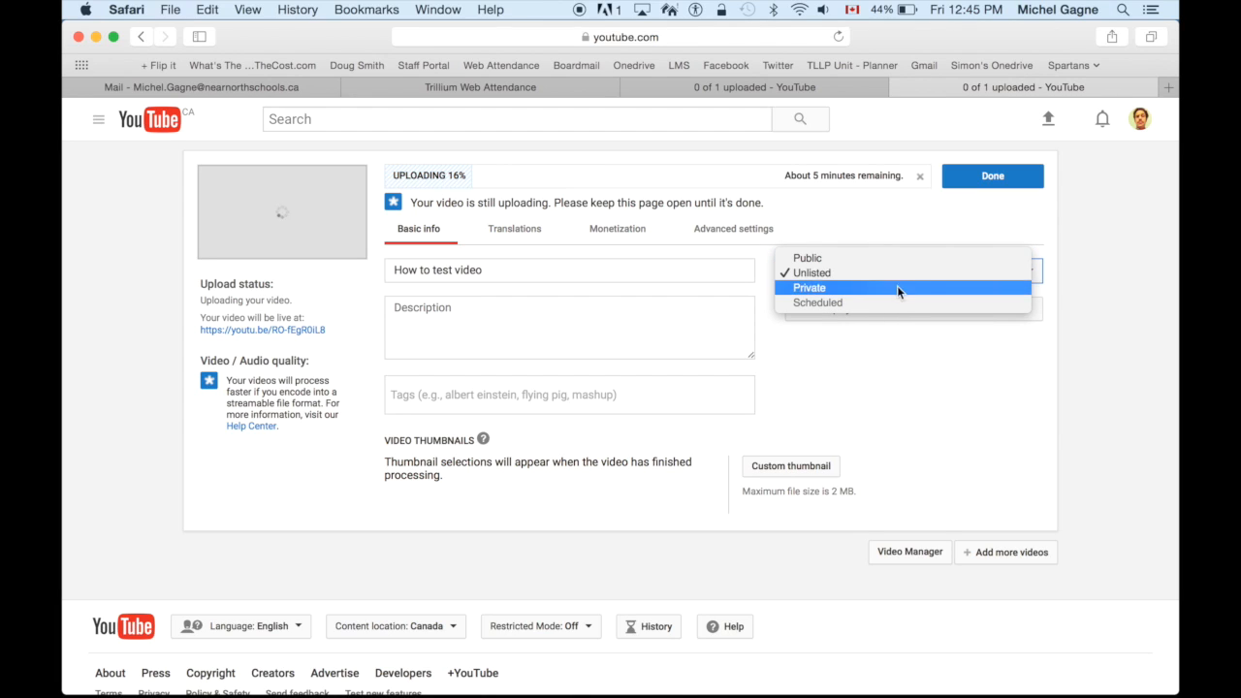
click(895, 276)
click(883, 320)
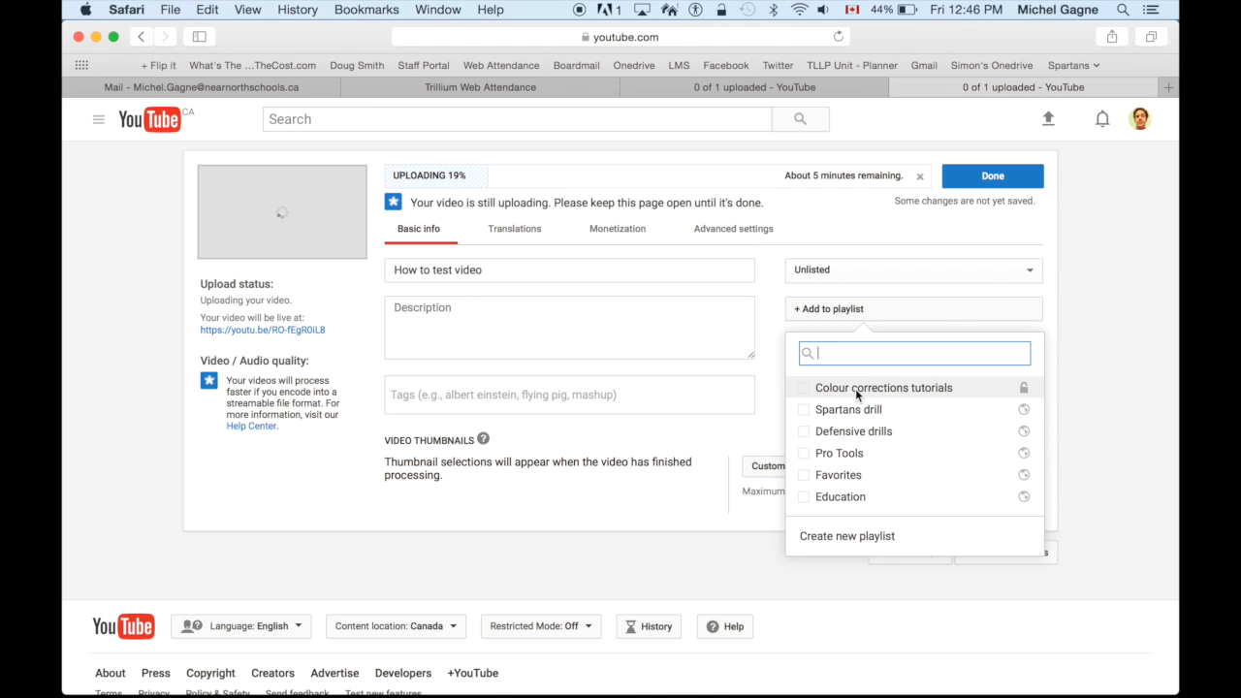
click(773, 381)
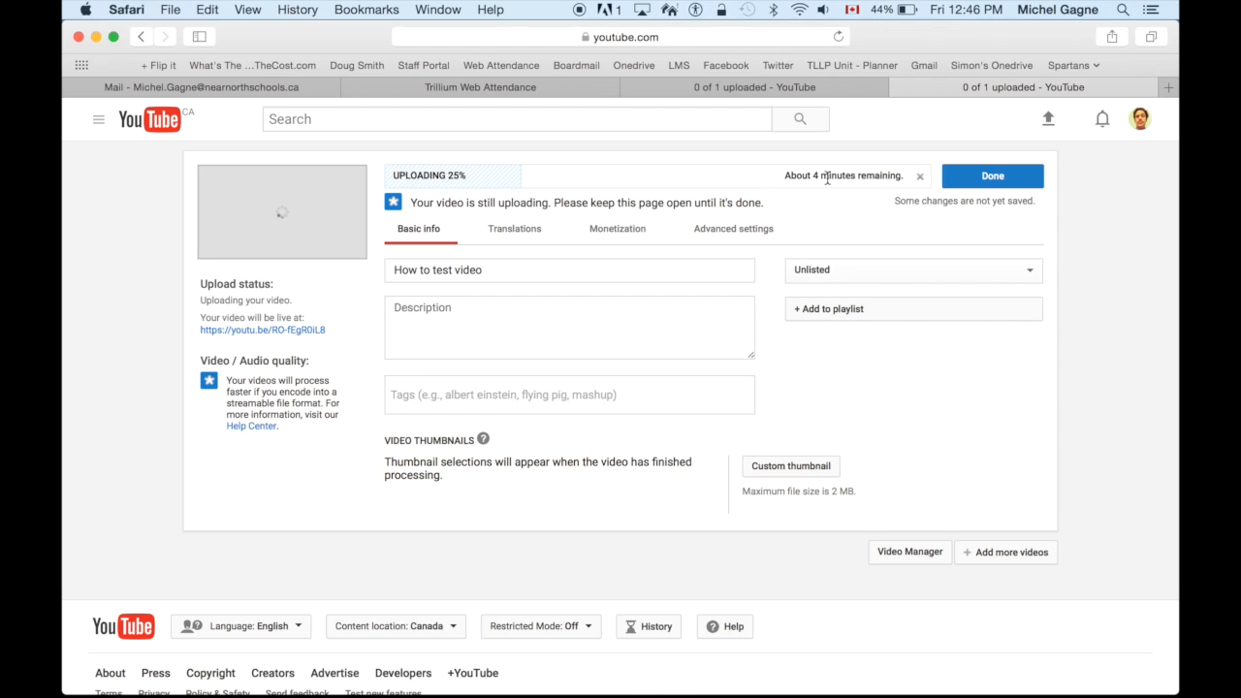
click(990, 184)
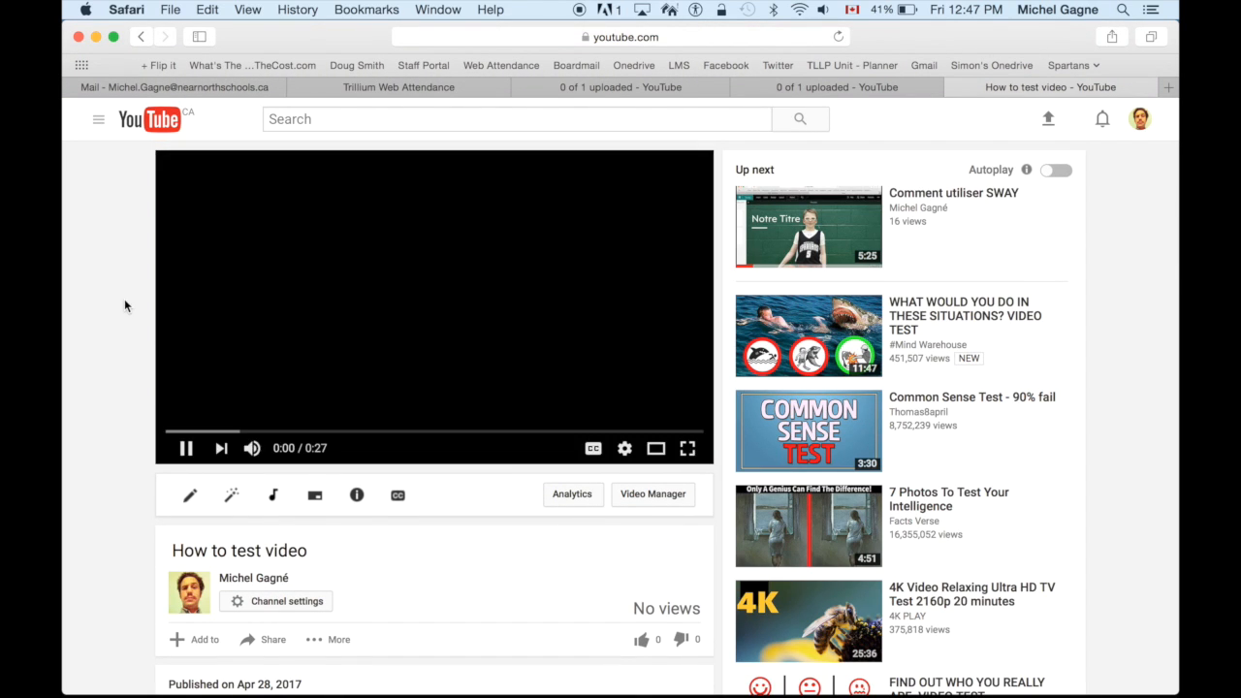
- Pause the published "How to test video" and copy its embed code from the sharing options
click(187, 448)
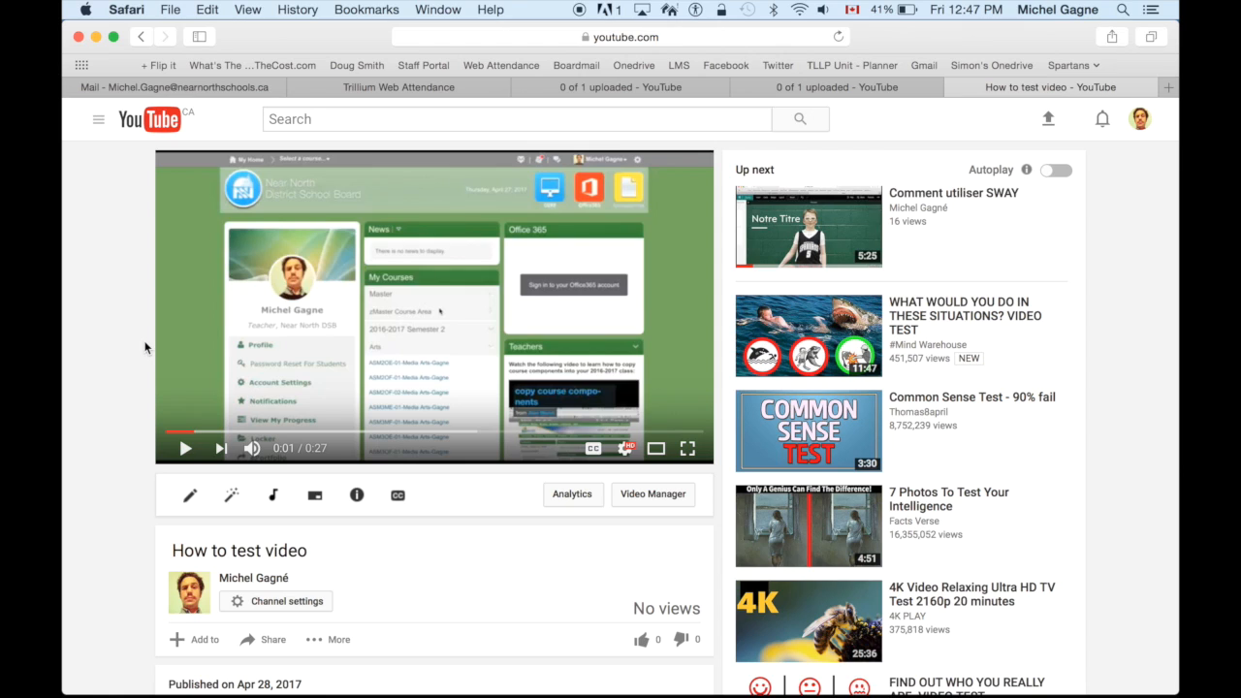
scroll(146, 347, down, 5)
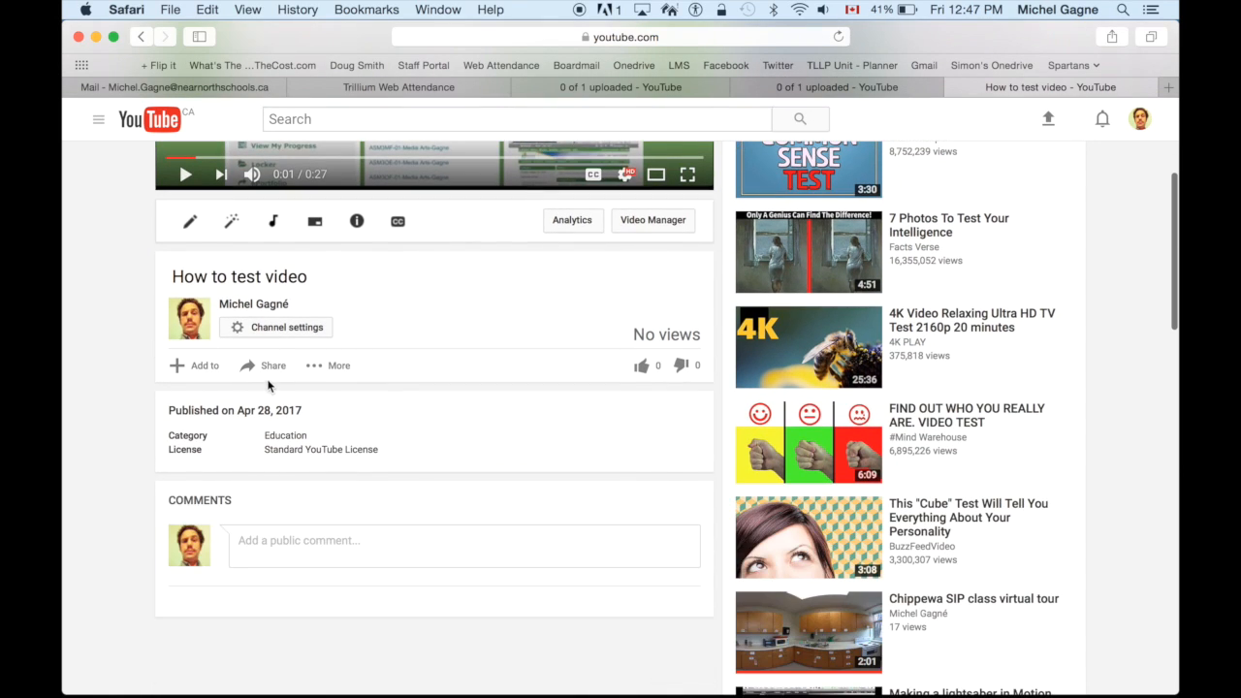
click(266, 375)
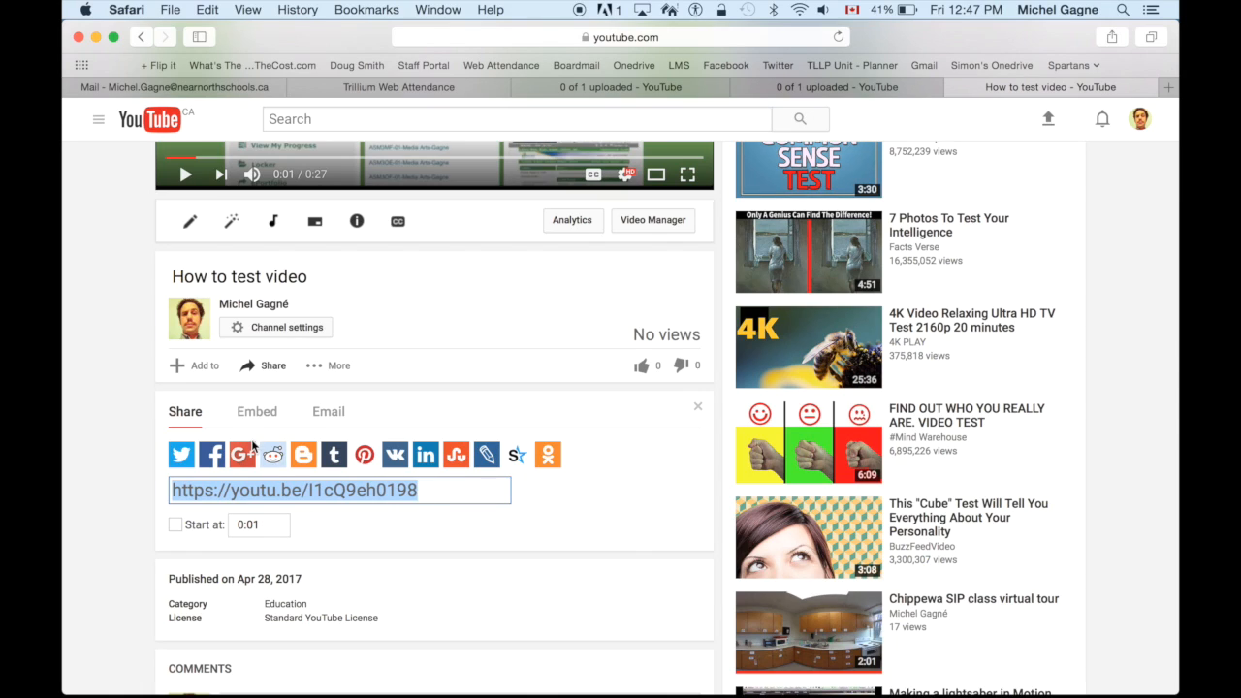
click(258, 415)
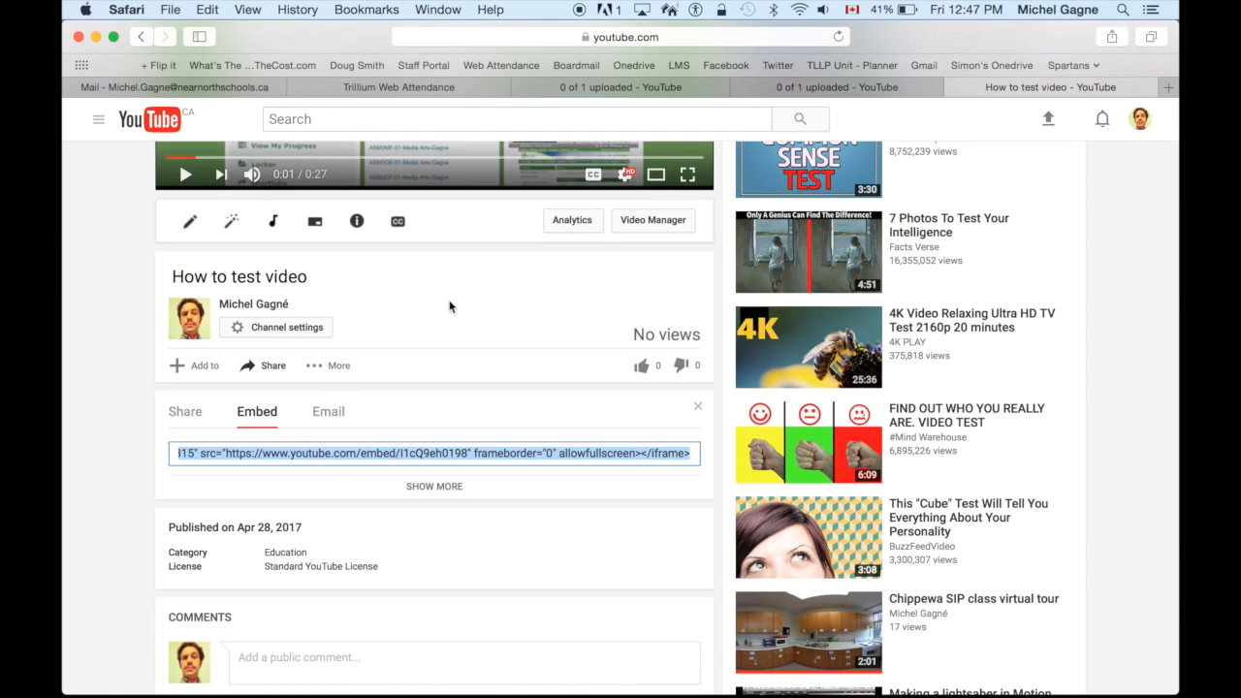
click(466, 235)
- Open the LMS in a new browser tab and go to the ASM2OE-01 Media Arts course
key(super+t)
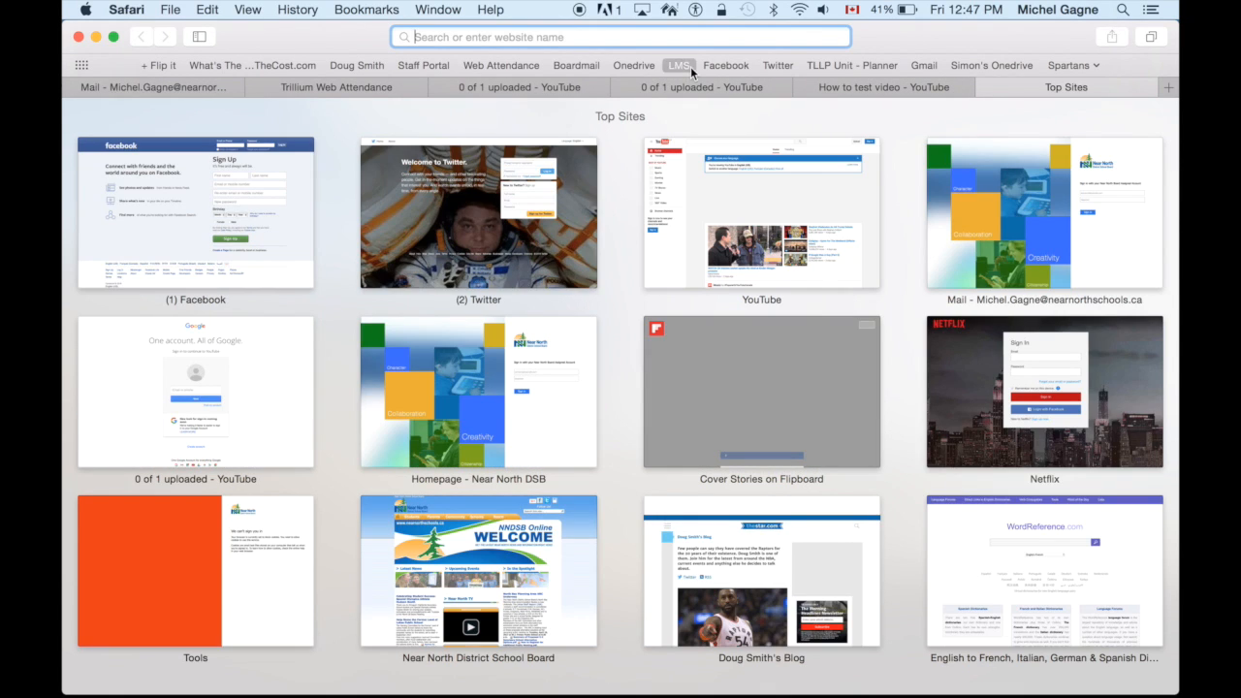
click(690, 66)
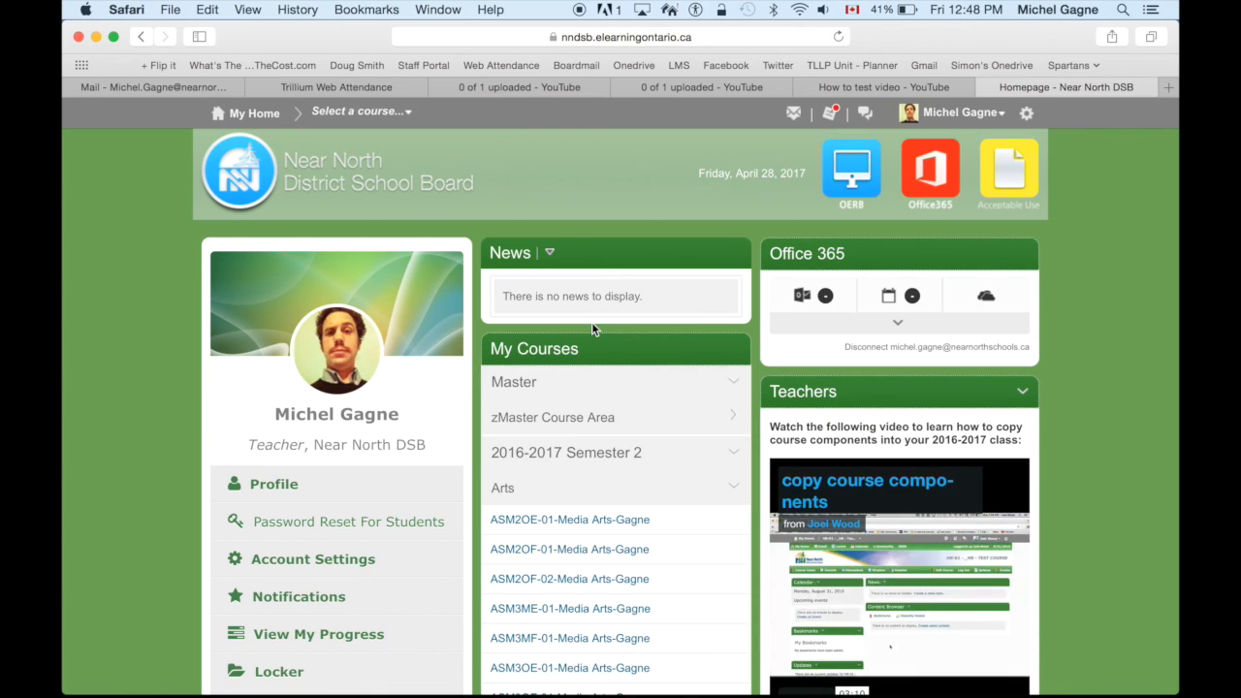
click(532, 520)
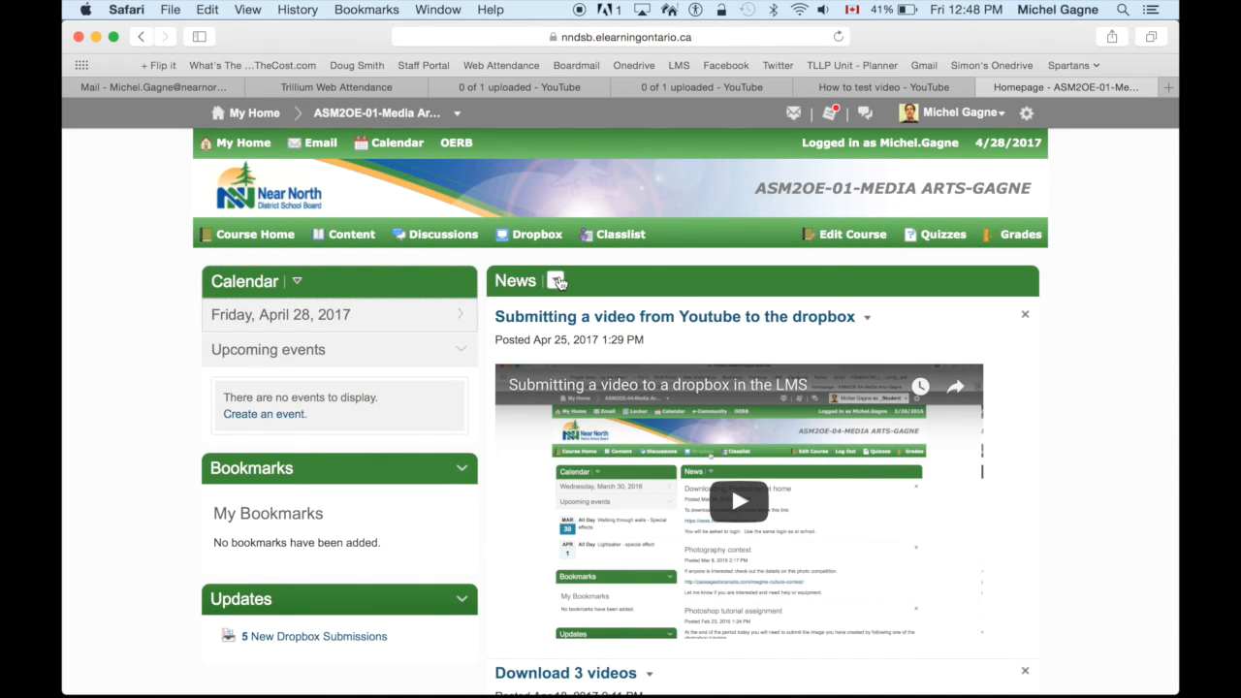
- Create a new news item in the course with the headline "test video"
click(557, 280)
click(574, 324)
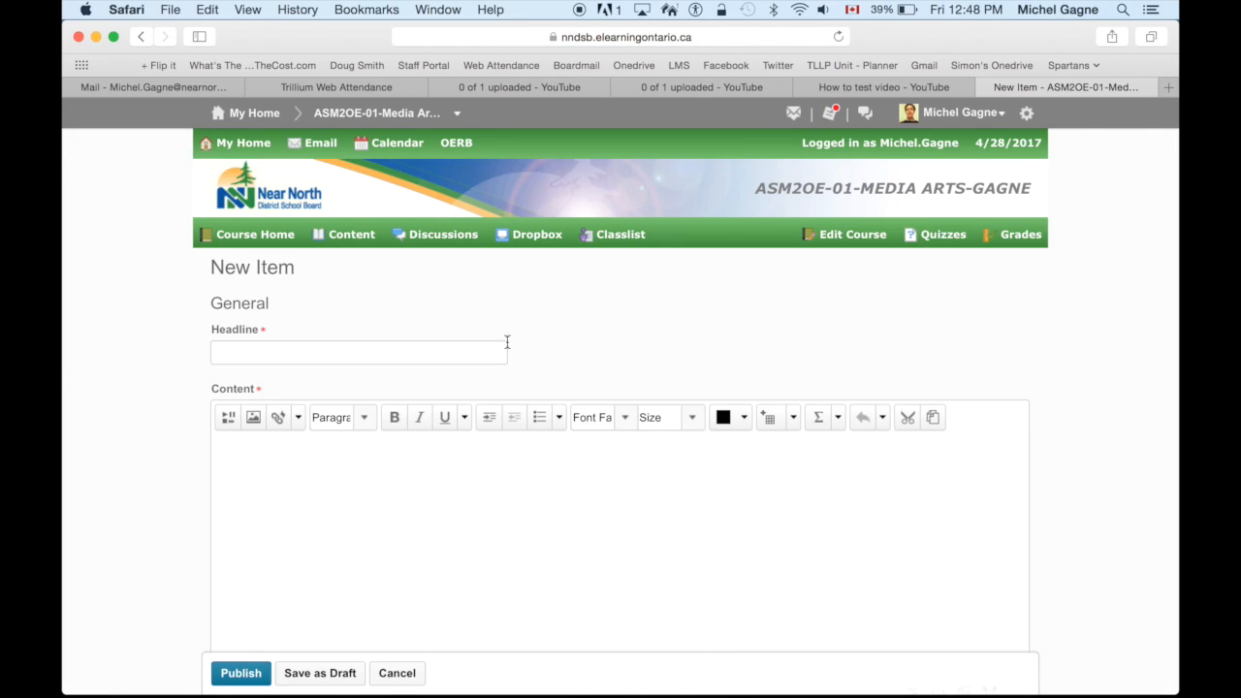
click(316, 351)
text(test video)
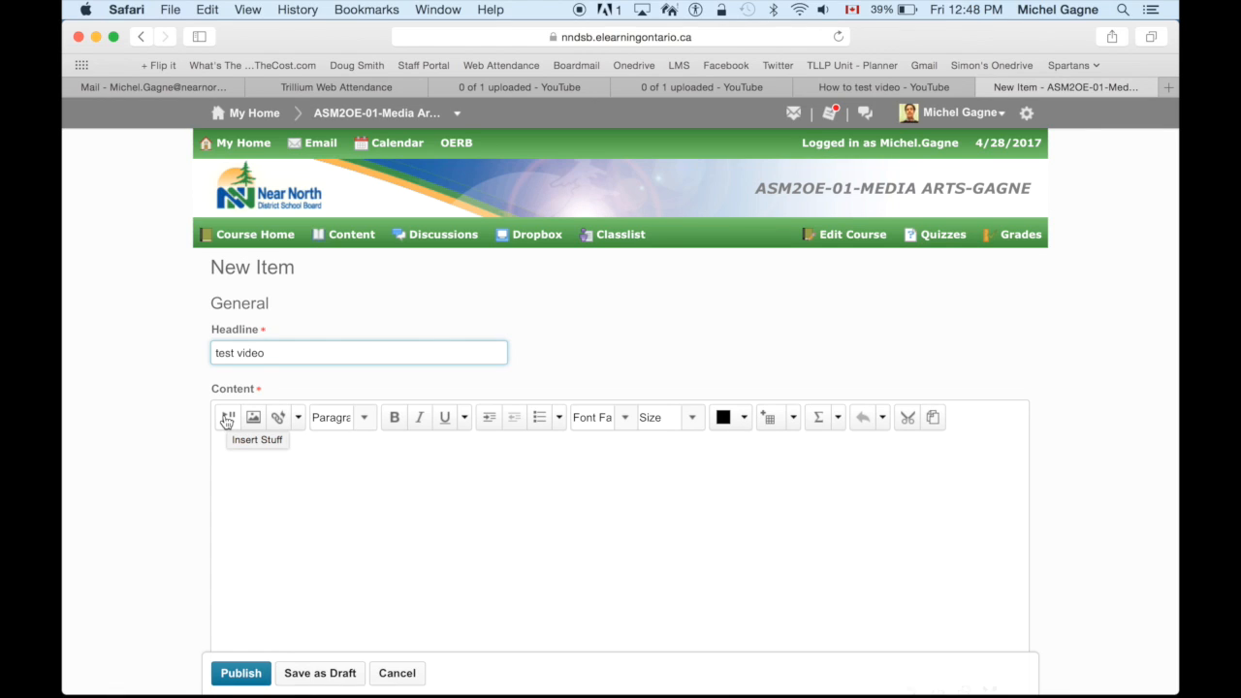
- Embed the "How to test video" YouTube video in the news item's content using its copied embed code
click(227, 419)
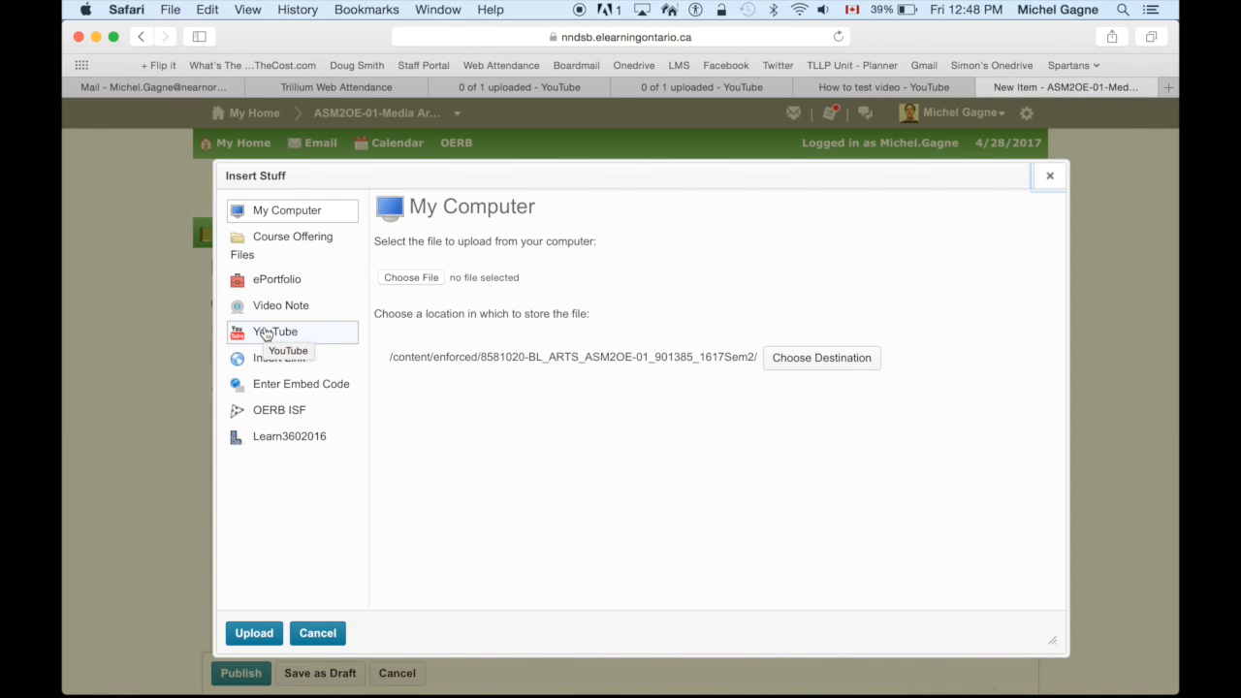
click(307, 391)
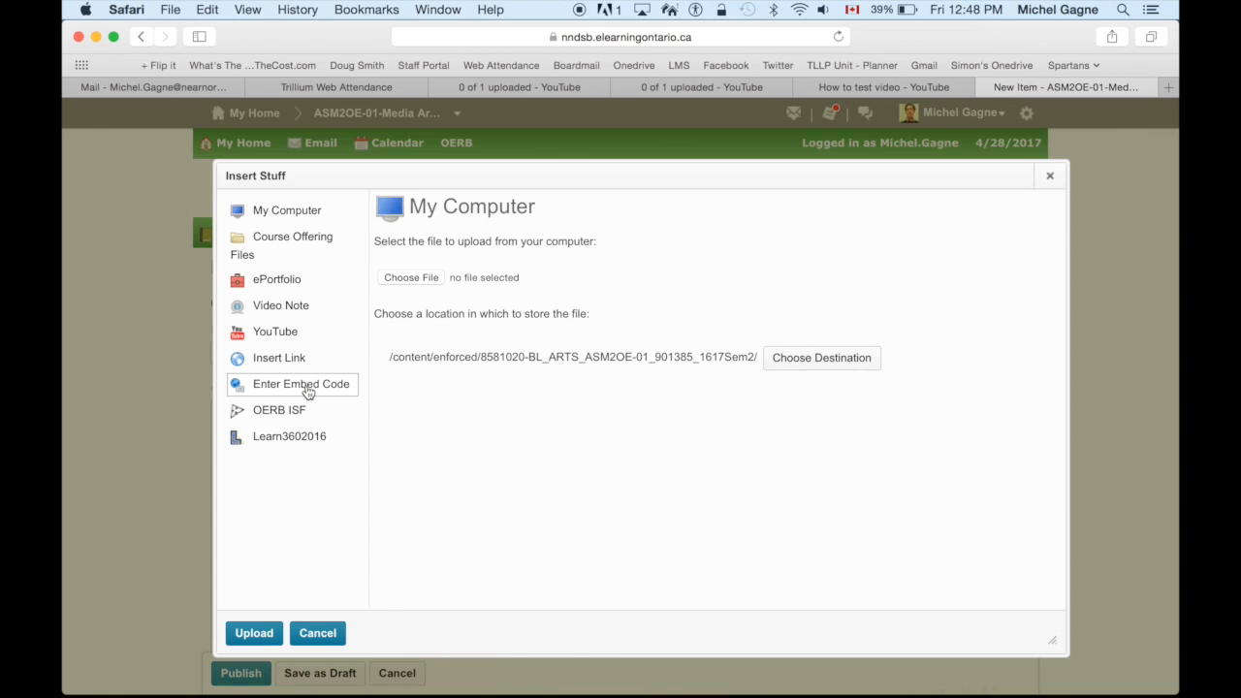
click(321, 386)
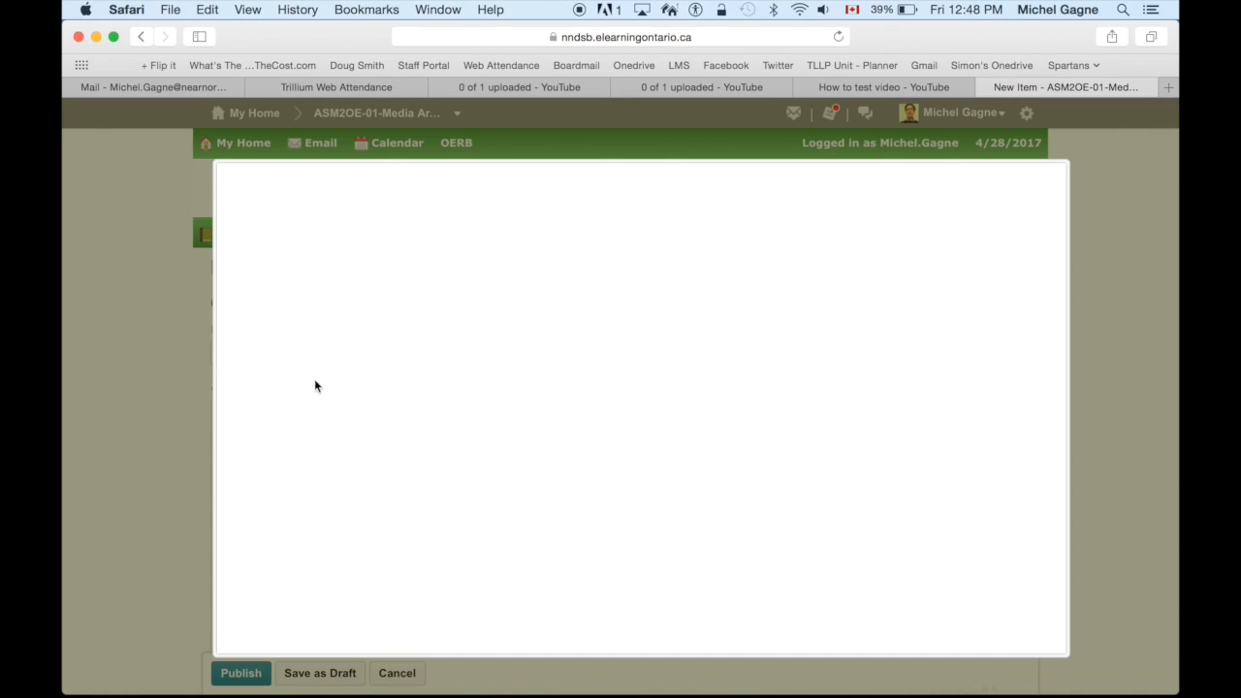
click(399, 304)
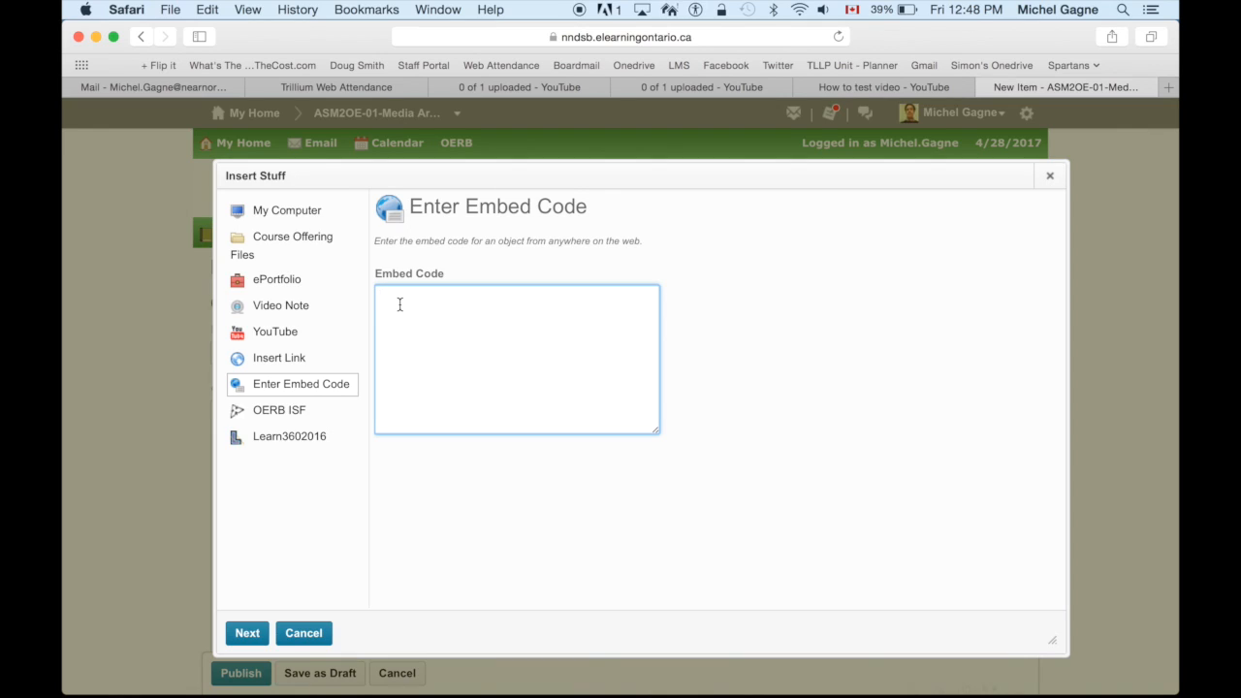
text(<iframe width="560" height="315" src="https://www.youtube.com/embed/I1cQ9eh0198" frameborder="0" allowfullscreen></iframe>)
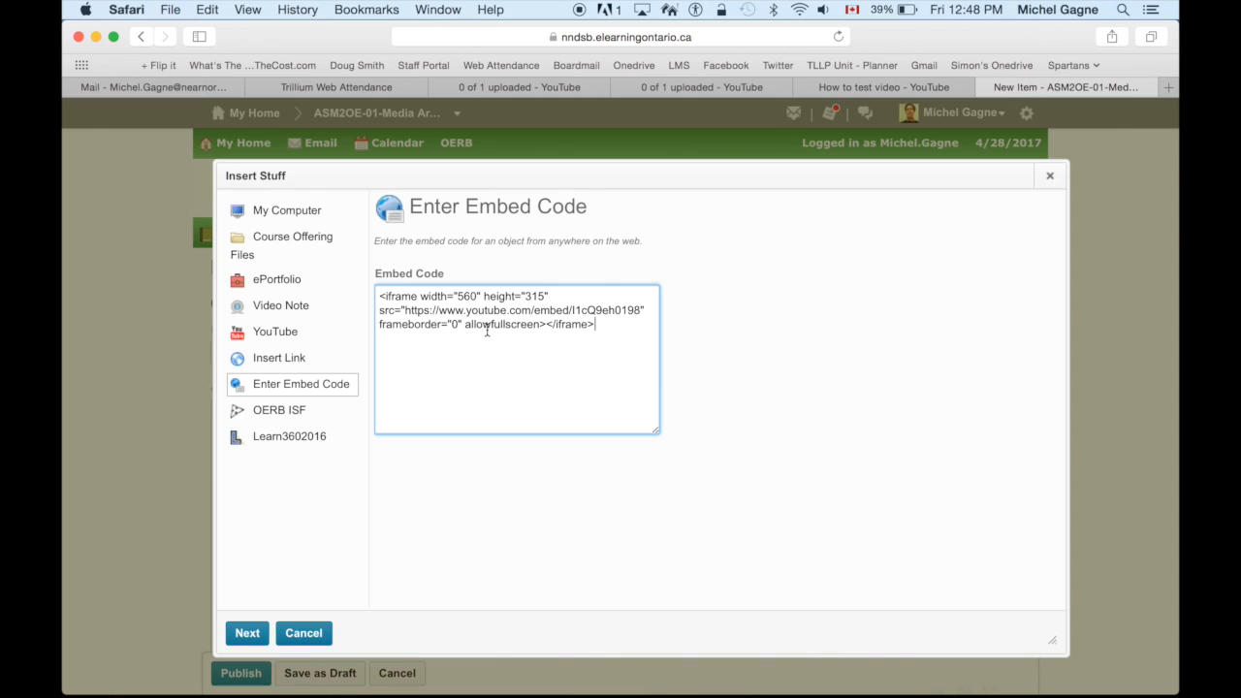
click(244, 633)
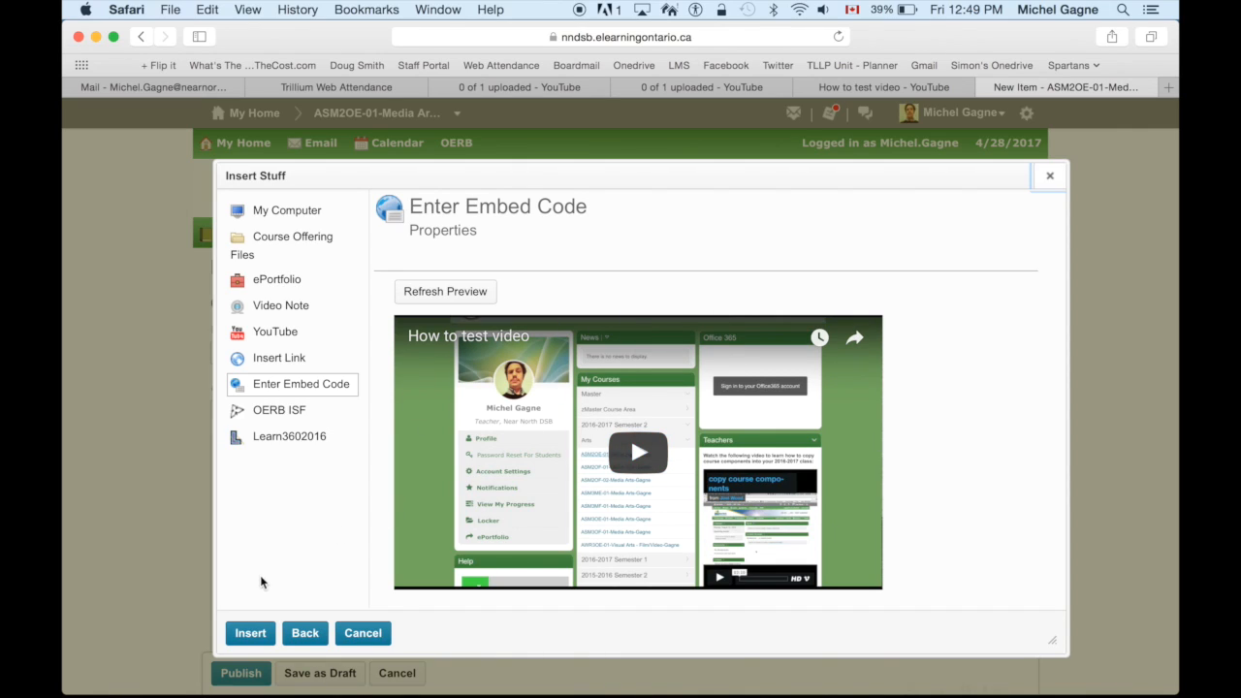
click(250, 634)
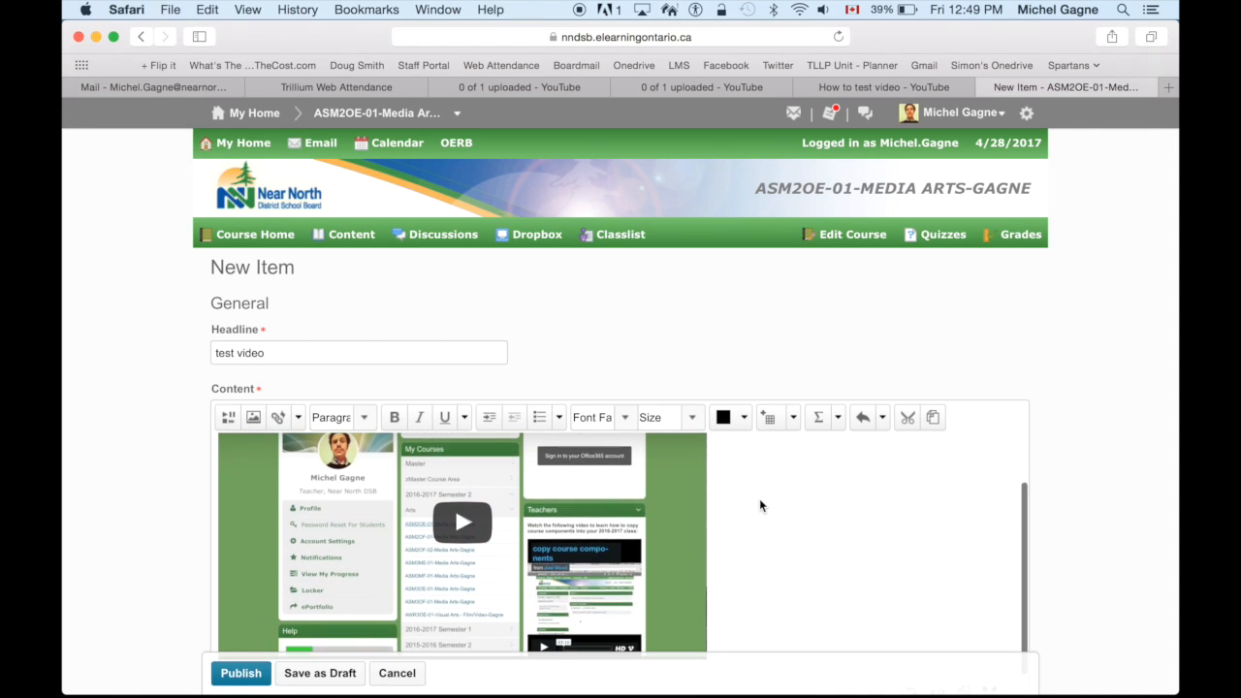
- Add "Provide some instructions" below the embedded video, look at the quicklink options, and cancel the news item without publishing
scroll(758, 500, down, 2)
scroll(757, 504, down, 2)
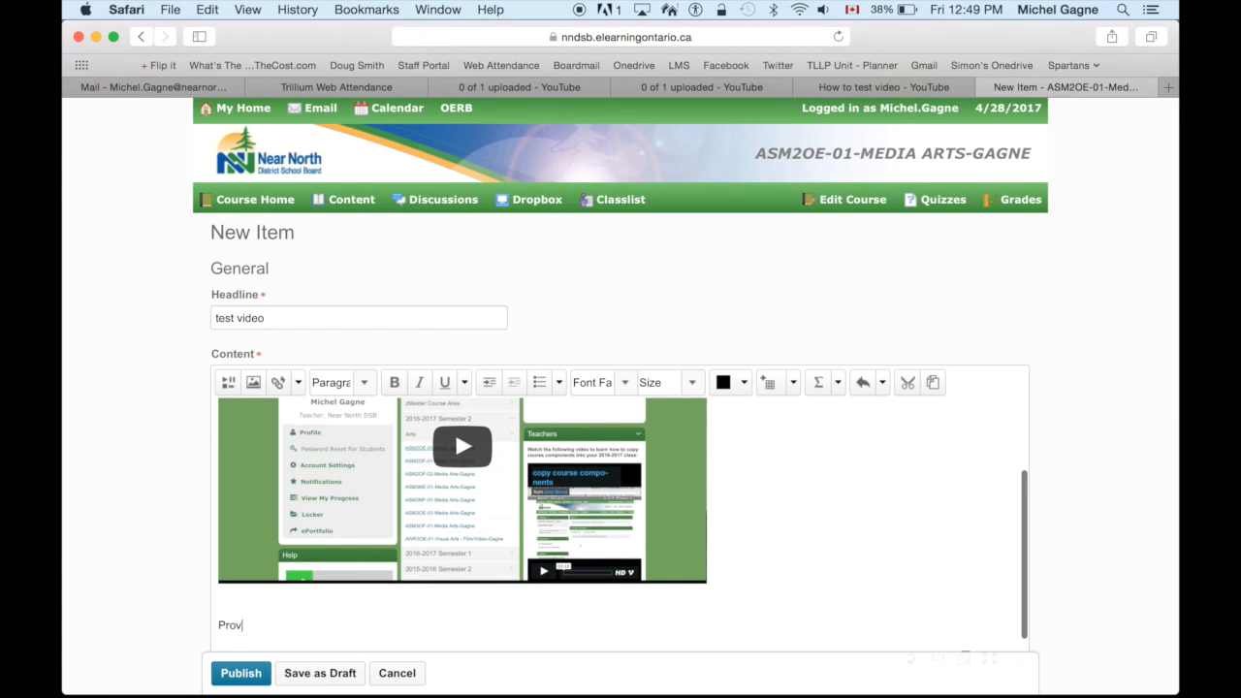
text(e some si)
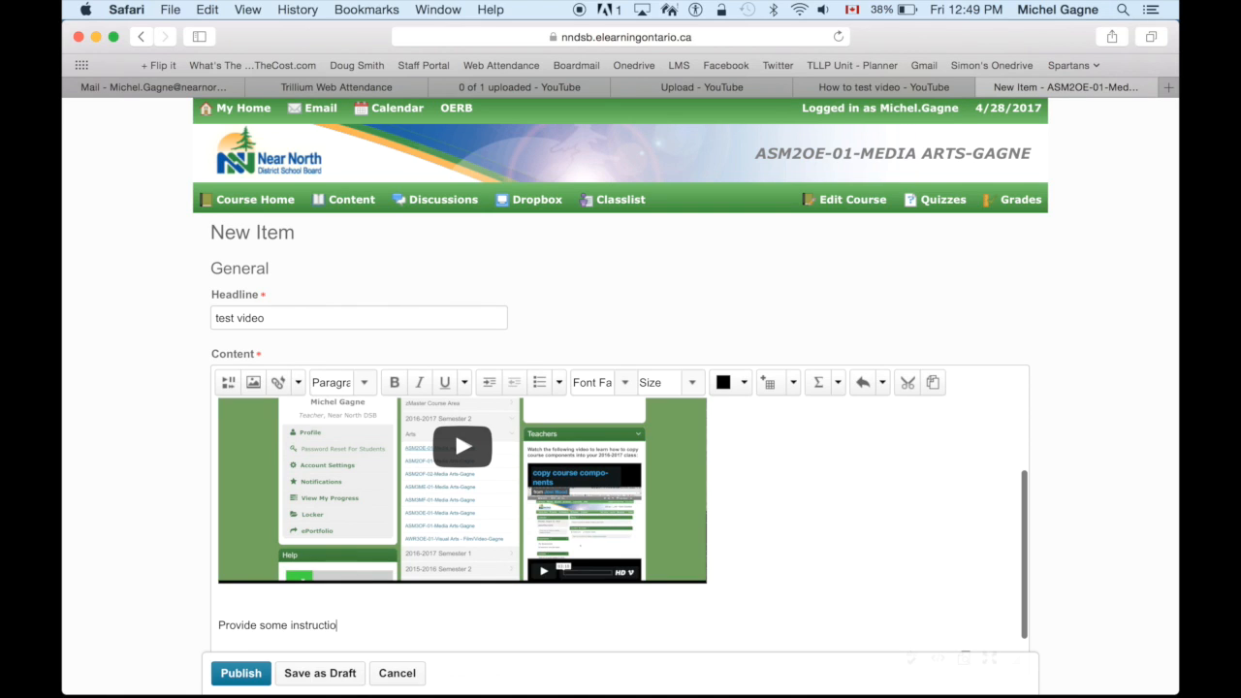
click(278, 384)
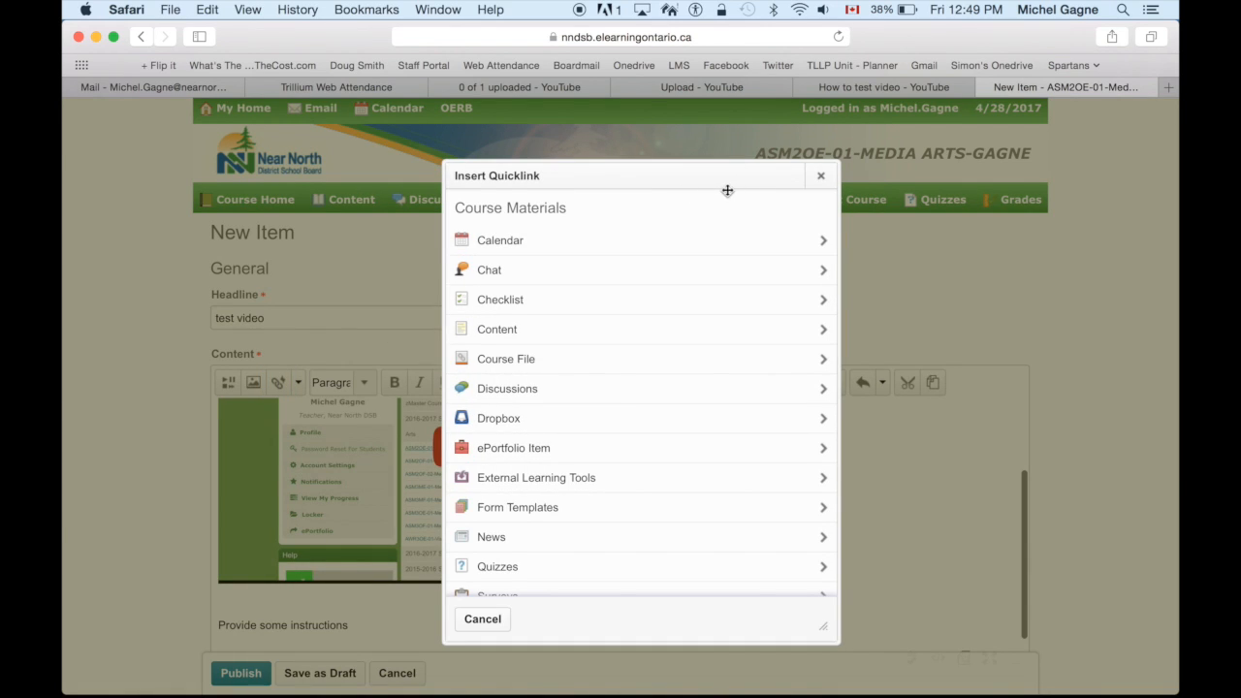
click(820, 178)
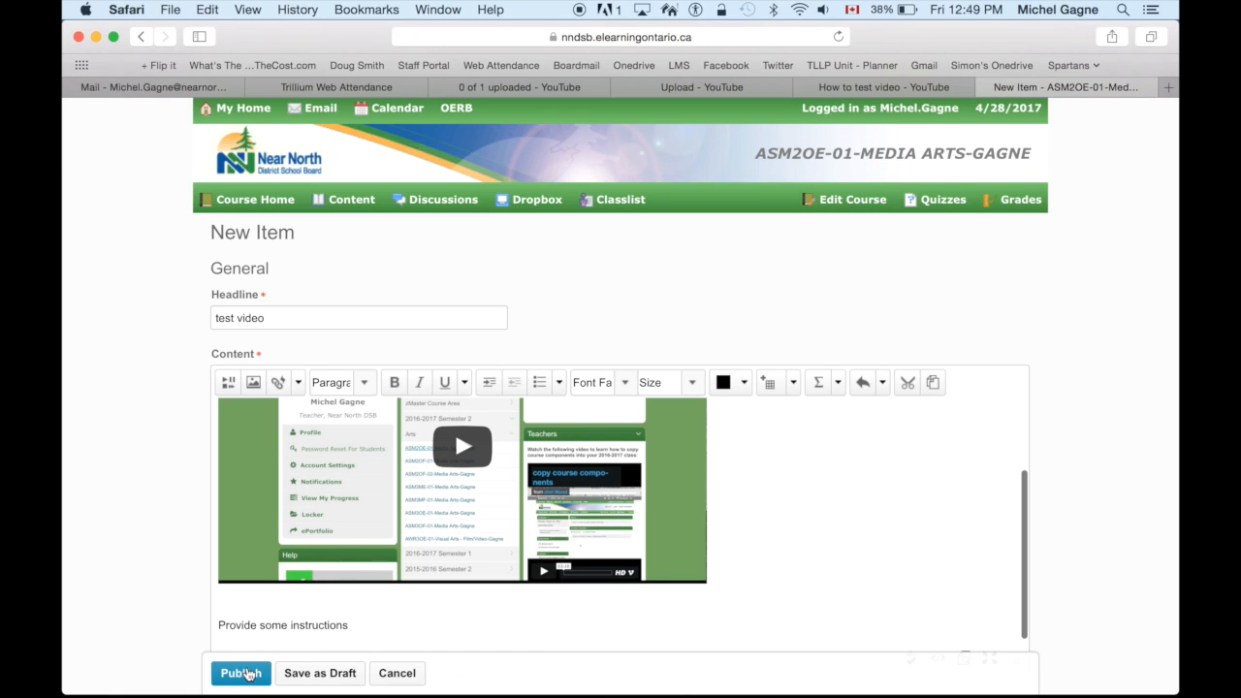
click(410, 673)
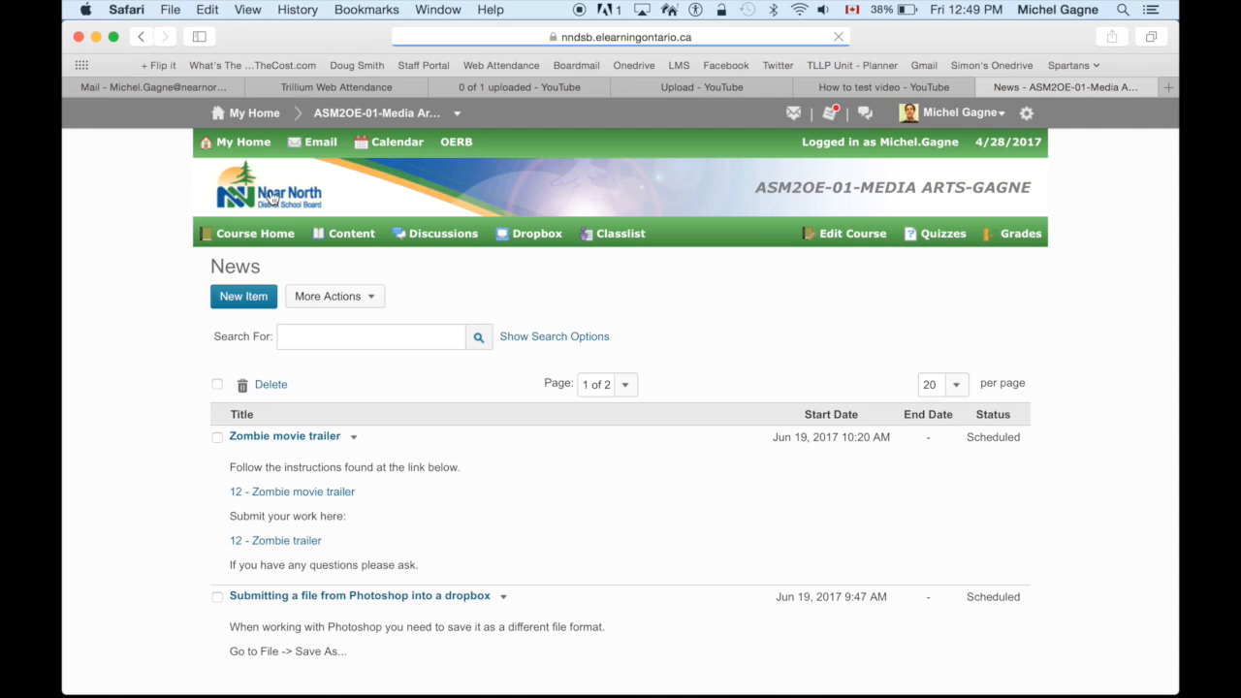
- Go to the course home and briefly play the embedded video in the news post "Submitting a video from Youtube to the dropbox"
click(253, 233)
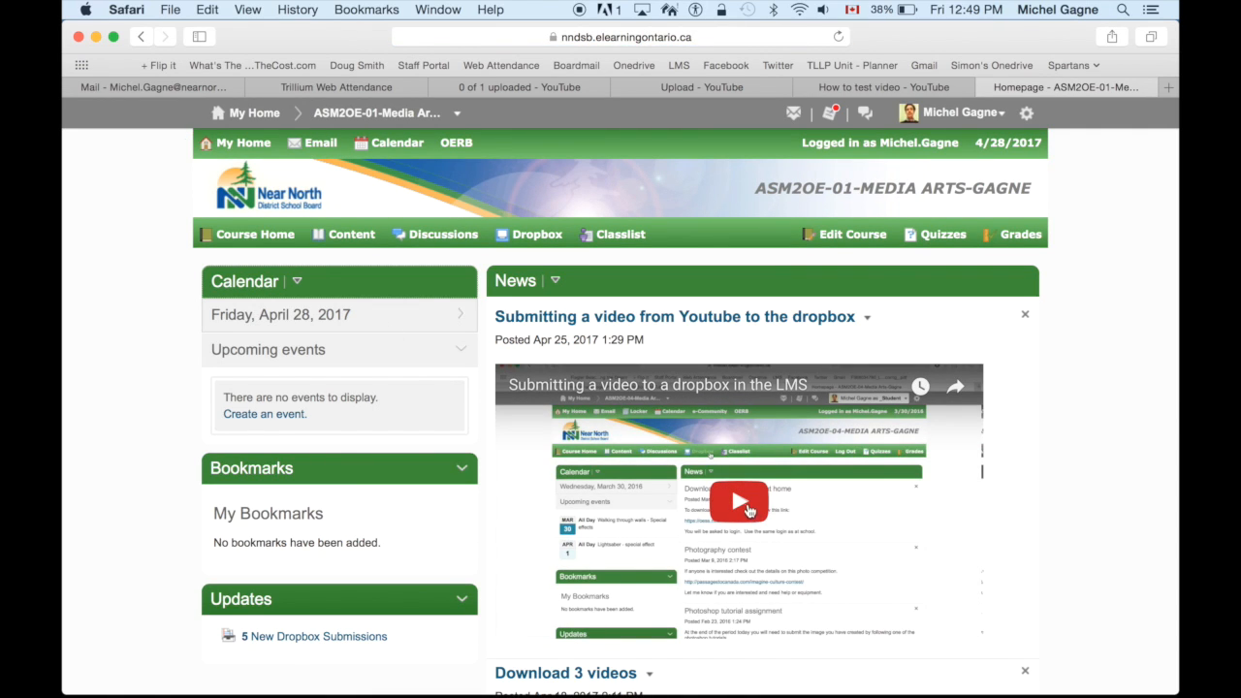
click(739, 501)
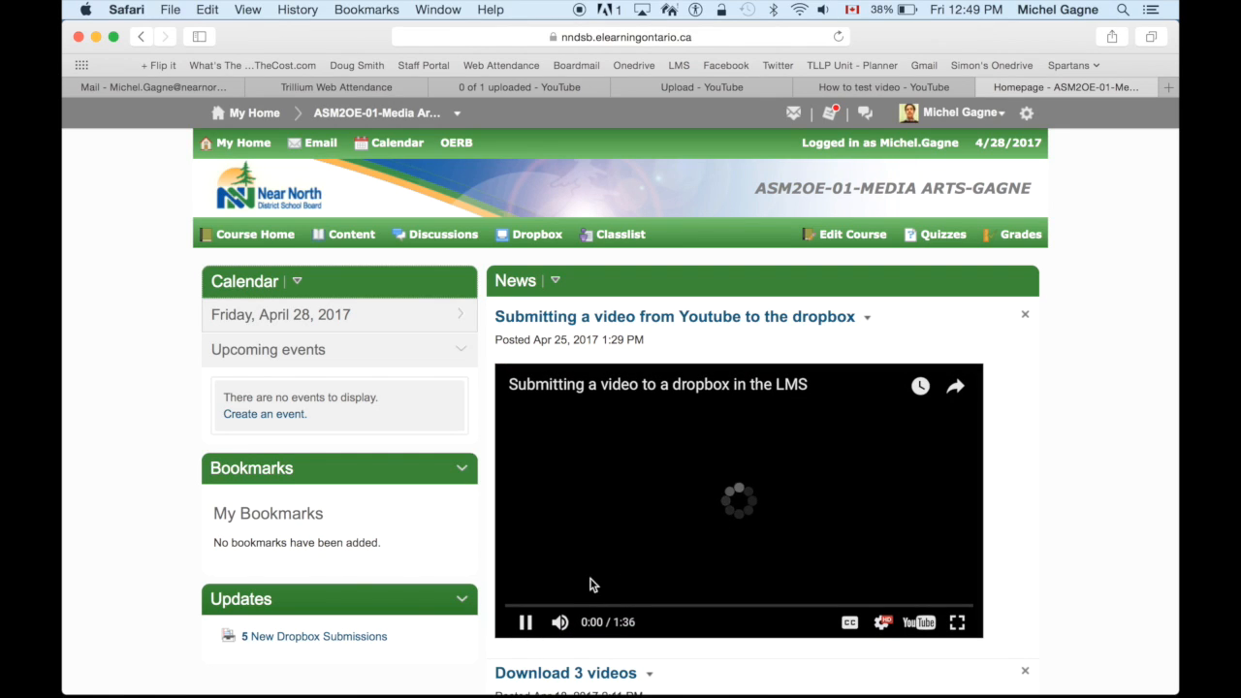
click(527, 623)
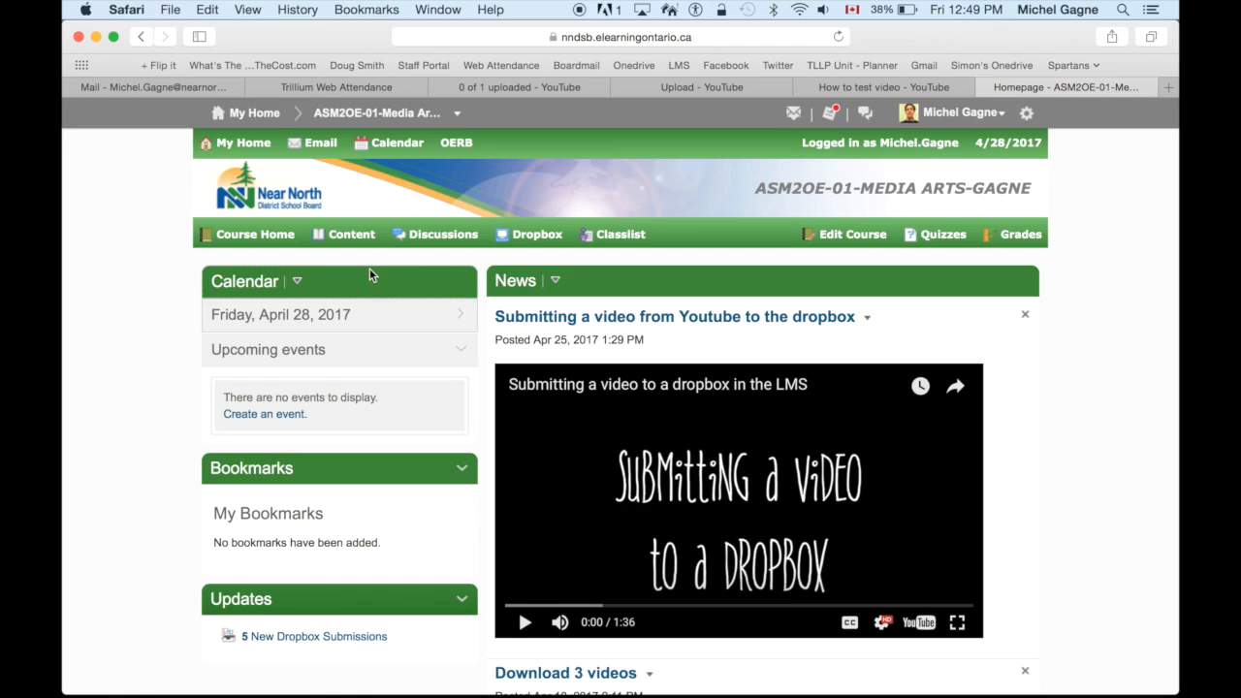
- Start creating a new file in the "13 - Laser beam" module of the course content
click(342, 237)
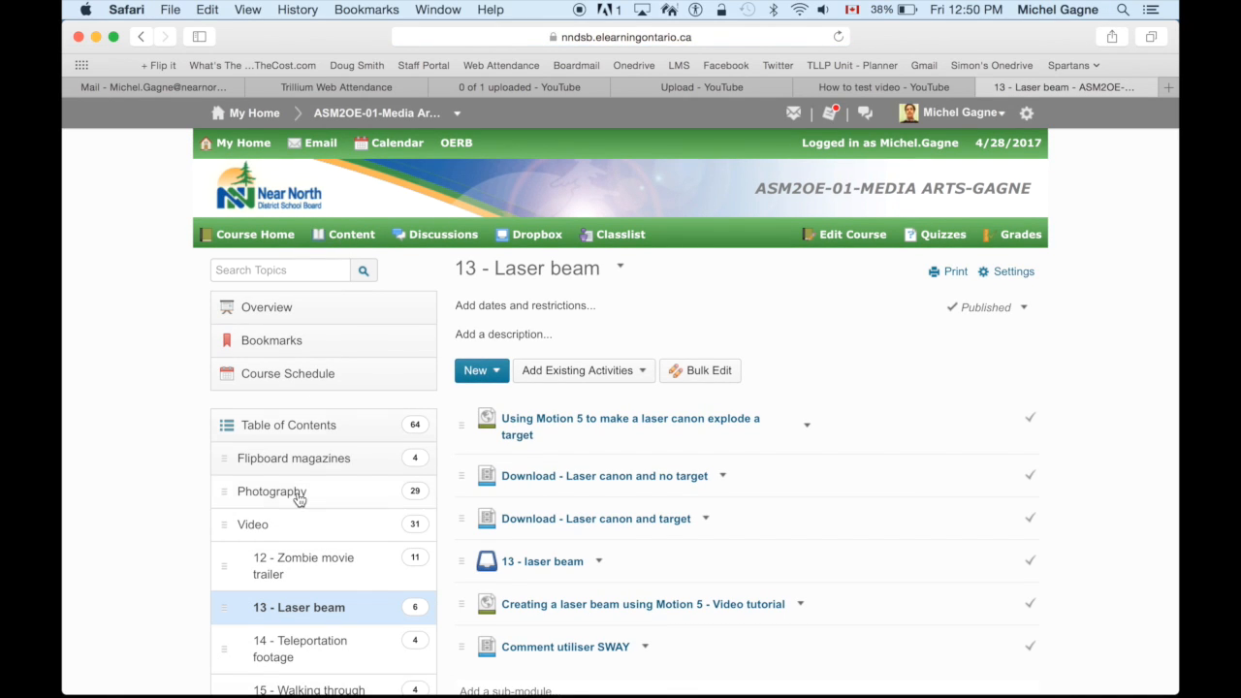
scroll(195, 504, down, 4)
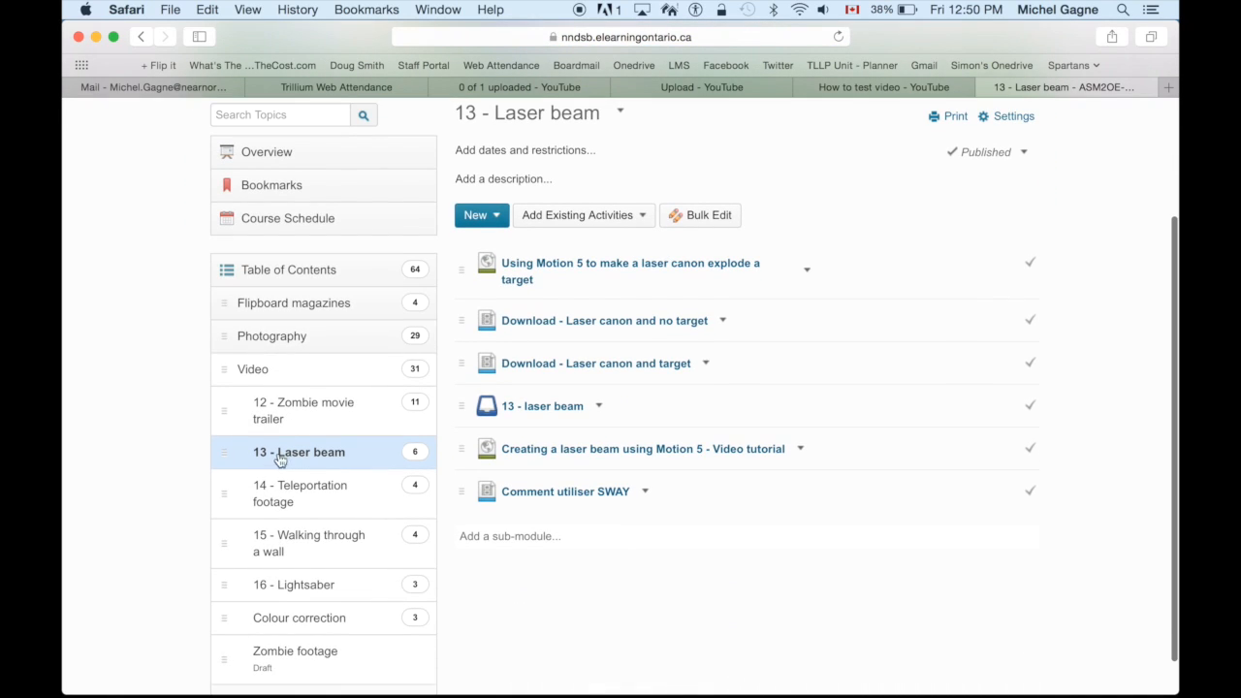
click(287, 414)
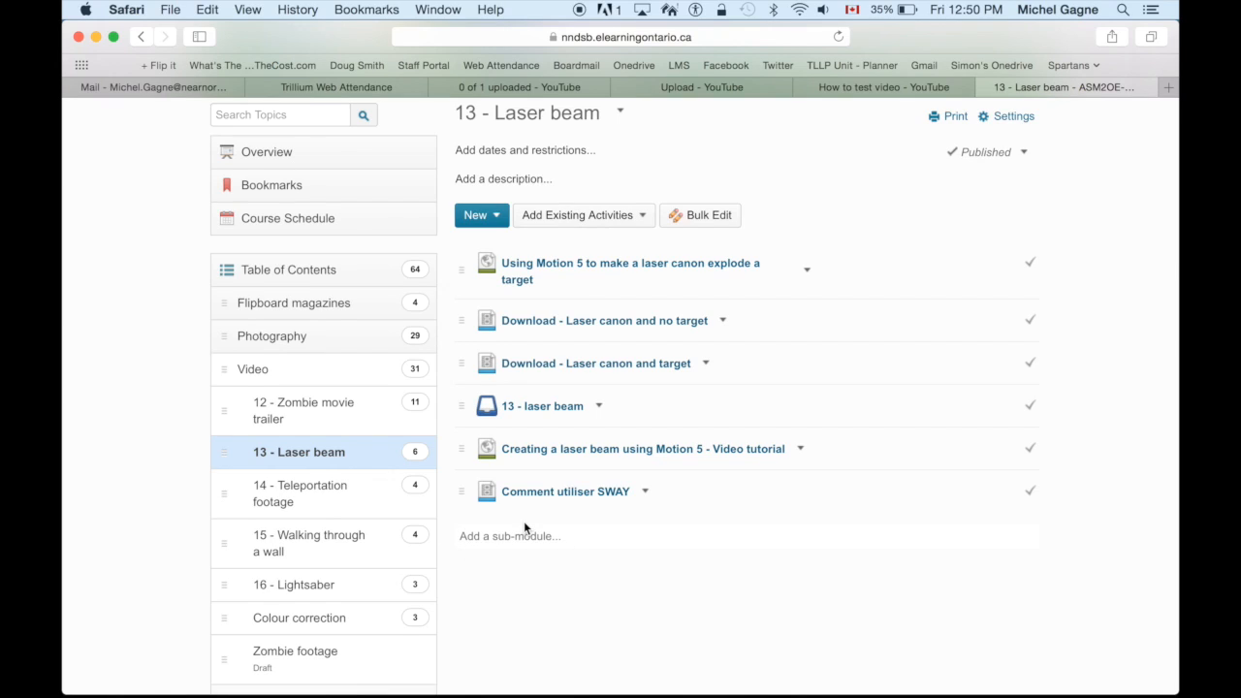
click(496, 217)
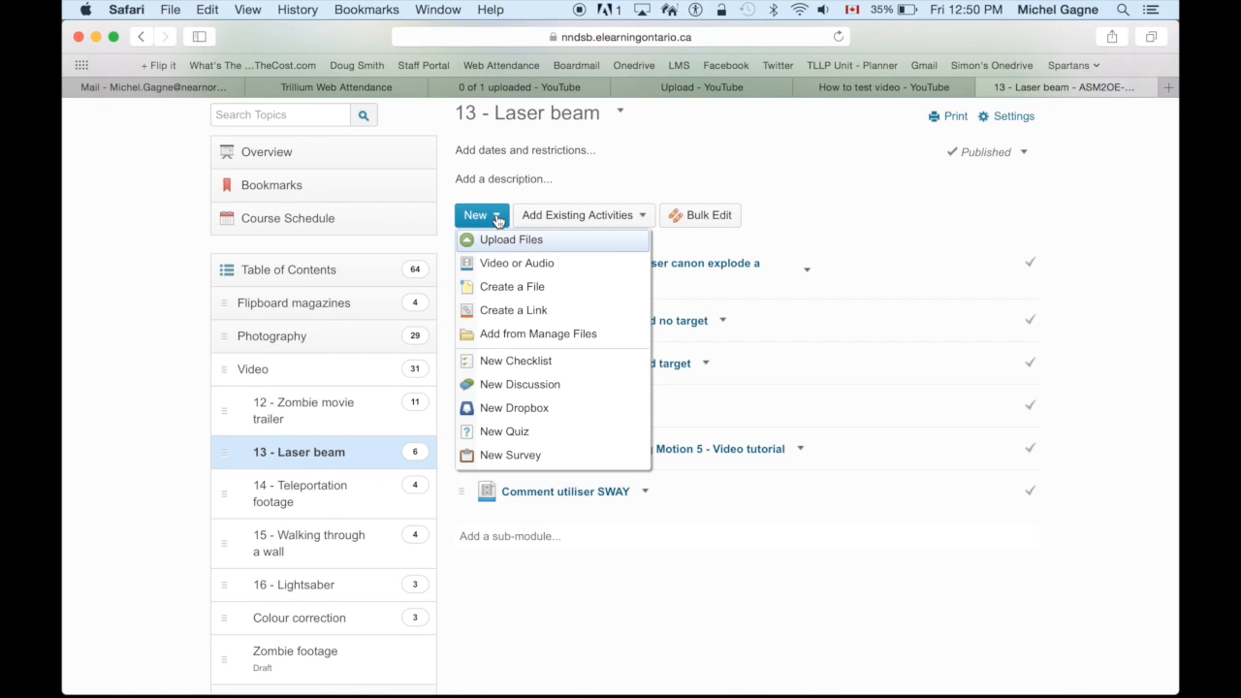
click(506, 287)
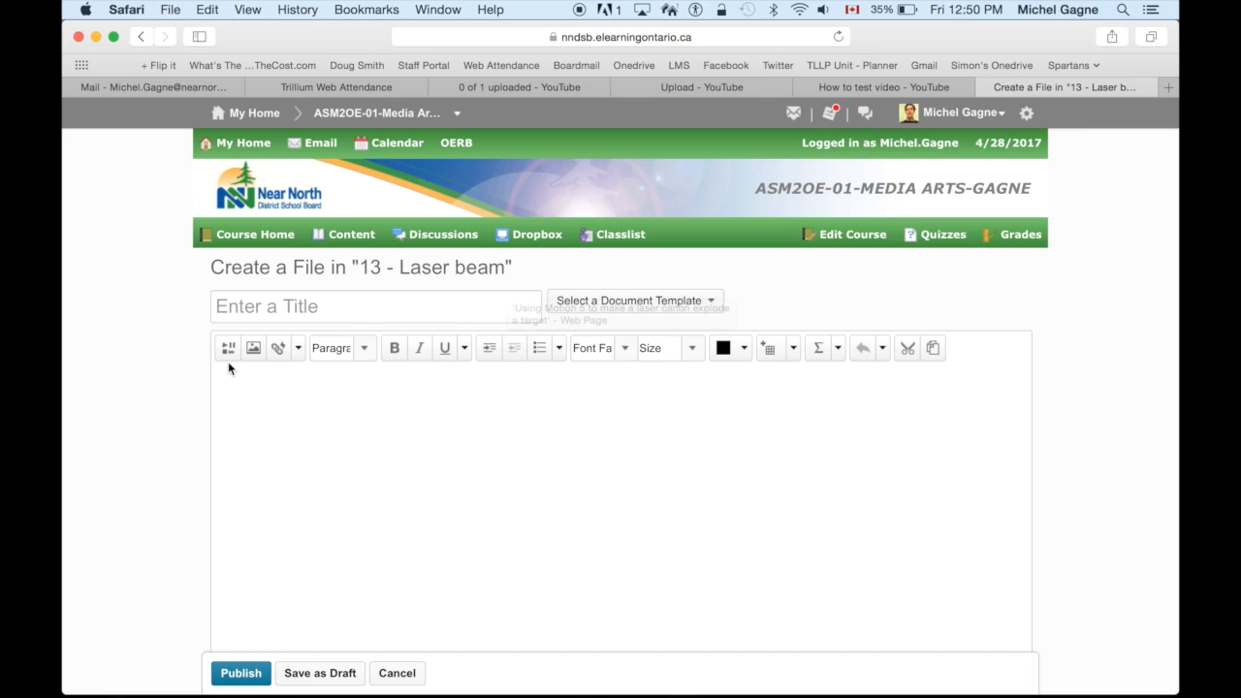
- Insert the copied YouTube embed code for "How to test video" into the new file's body
click(229, 351)
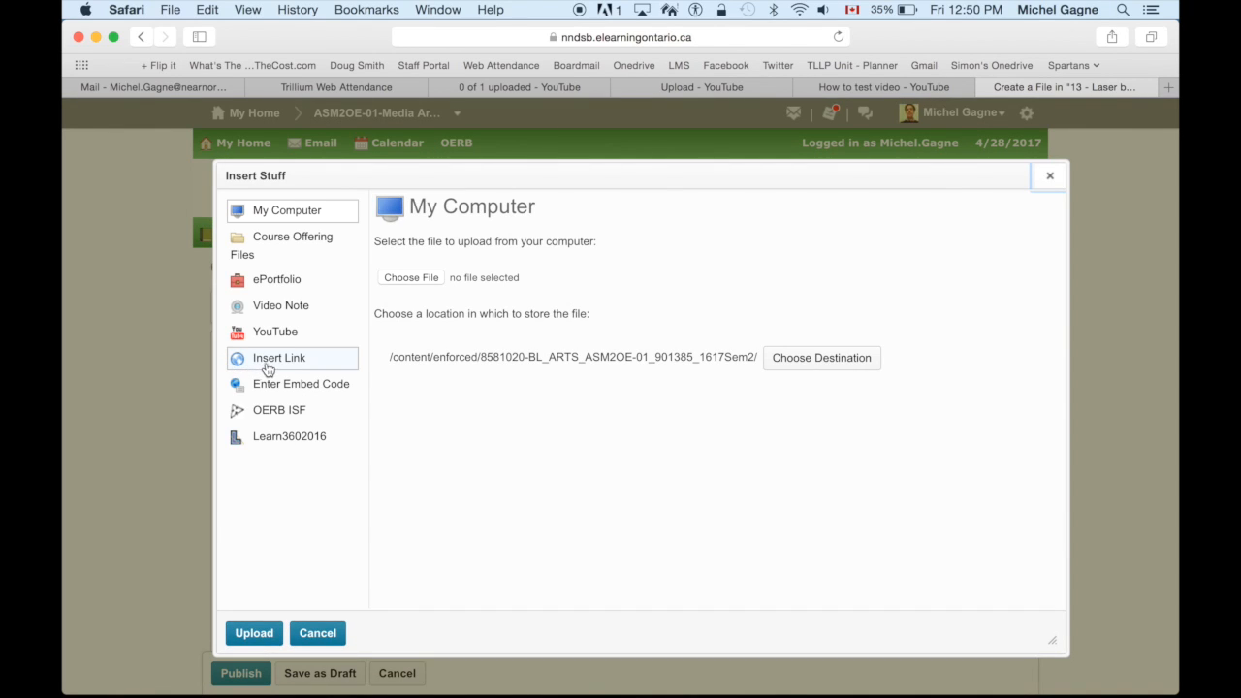
click(282, 385)
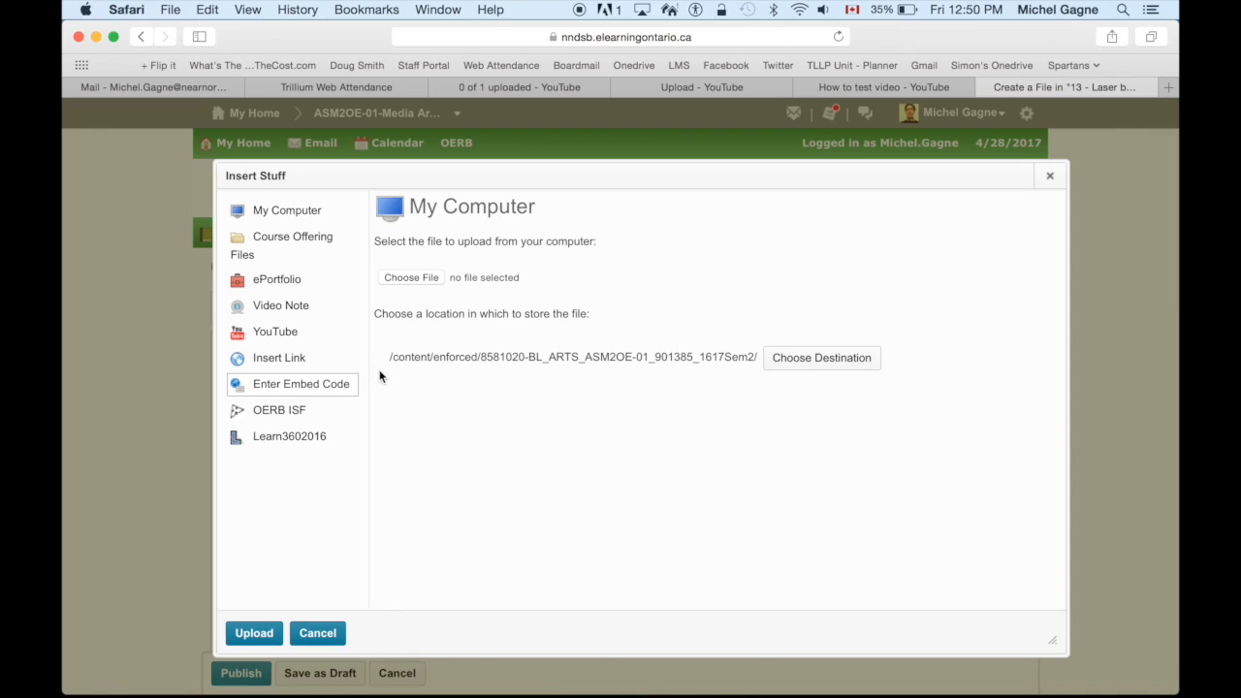
click(411, 320)
text(<iframe width="560" height="315" src="https://www.youtube.com/embed/I1cQ9eh0198" frameborder="0" allowfullscreen></iframe>)
click(249, 633)
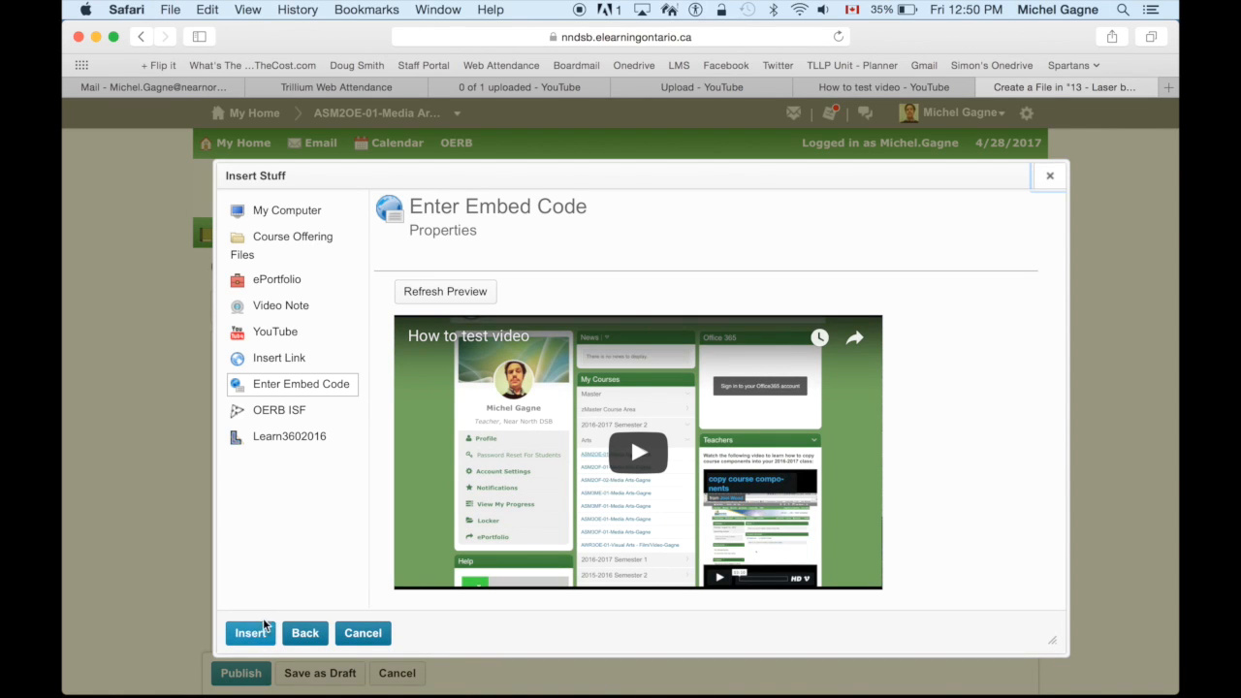
click(251, 633)
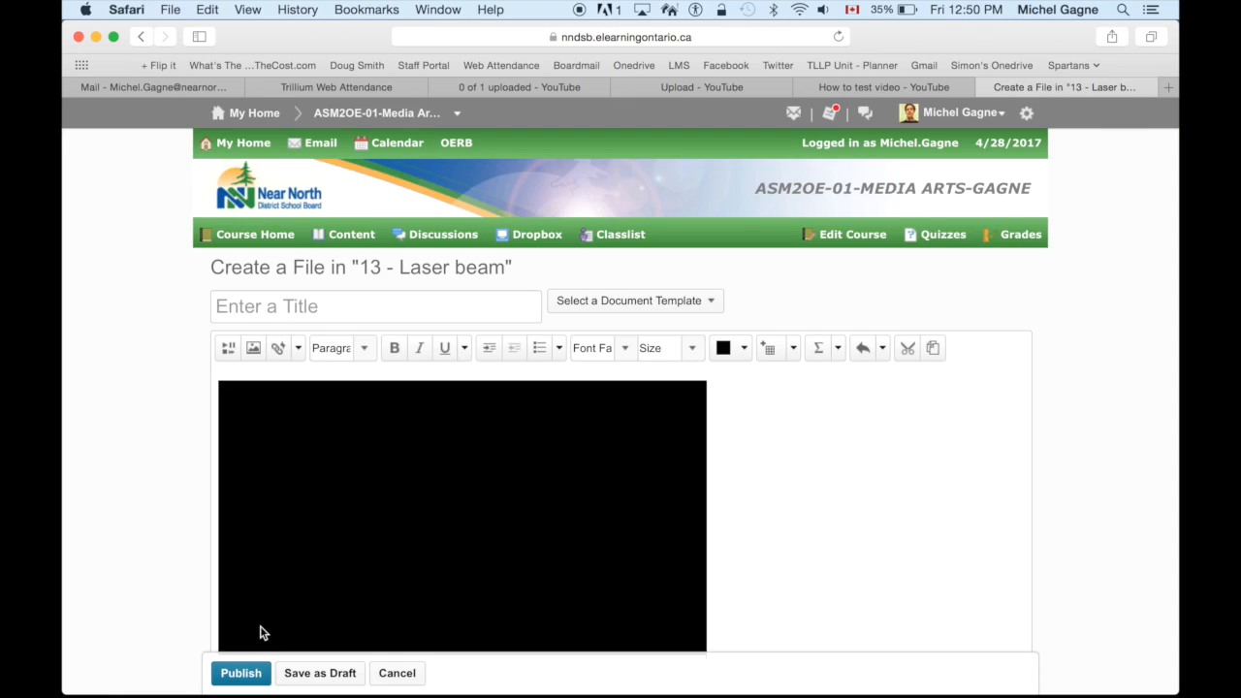
- Add the text "Insert instructions" below the embedded video and enter "title" as the file's title
scroll(679, 466, down, 3)
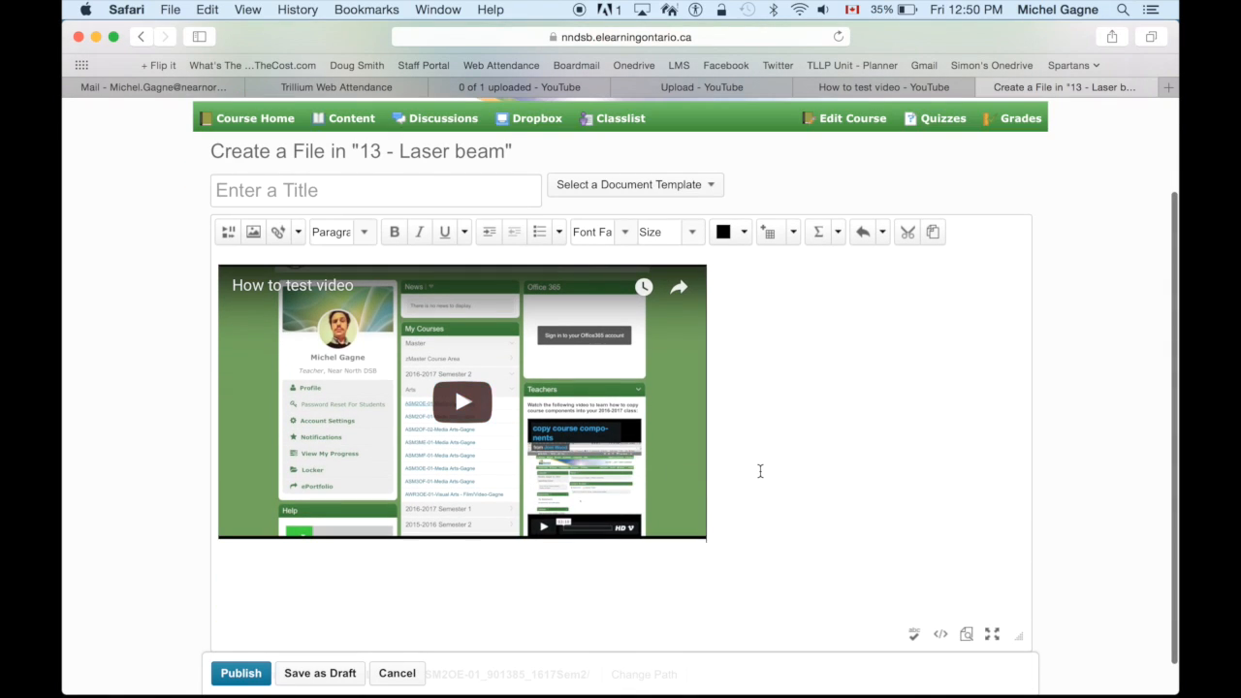
key(Return)
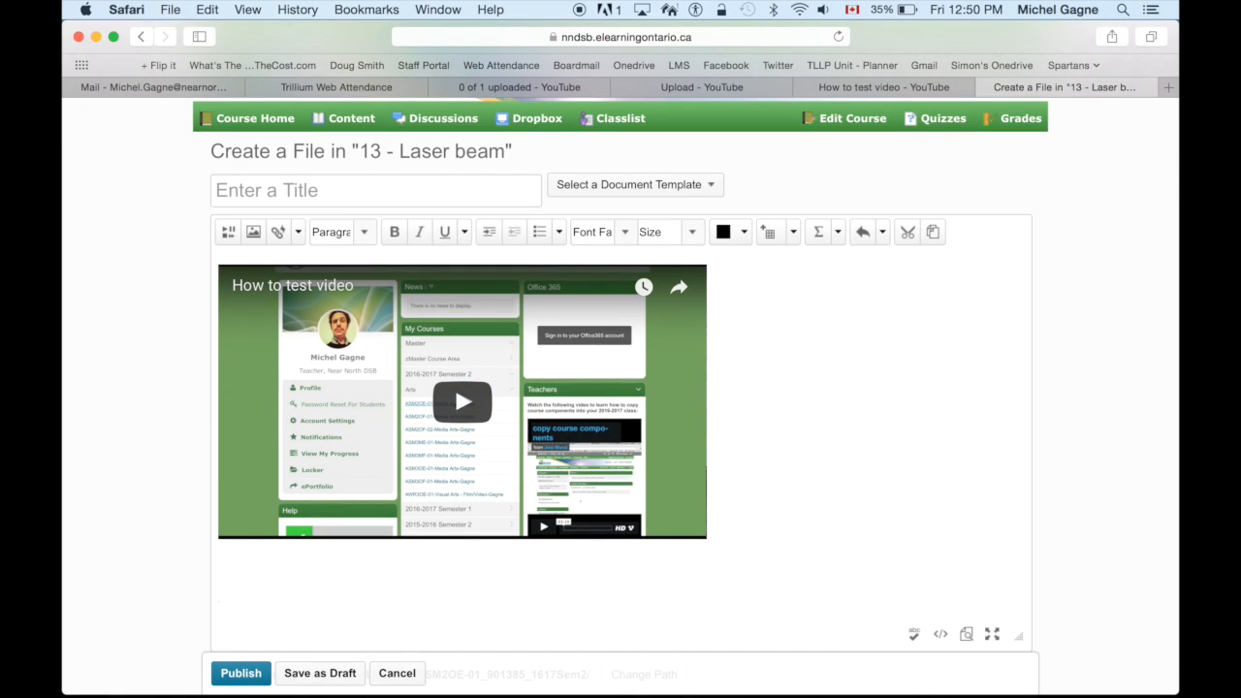
text(Insert instructions)
click(292, 193)
text(title)
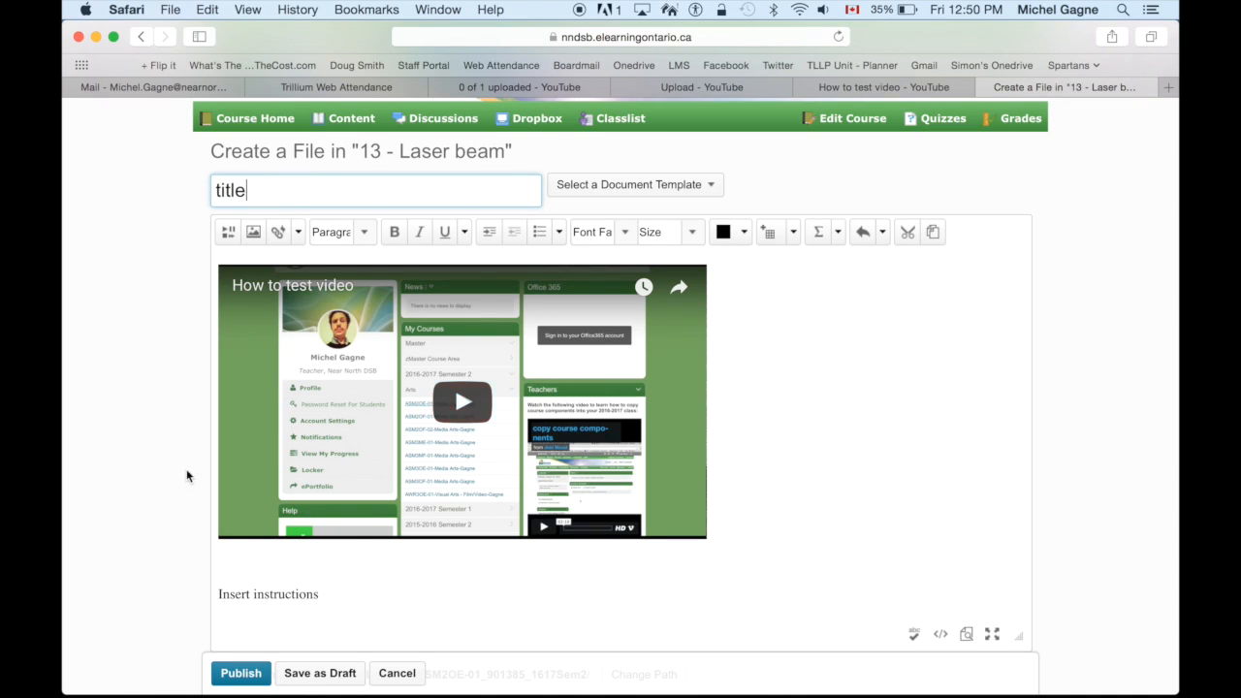
- Publish the new file and return to the "13 - Laser beam" module to view it among the topics
click(231, 673)
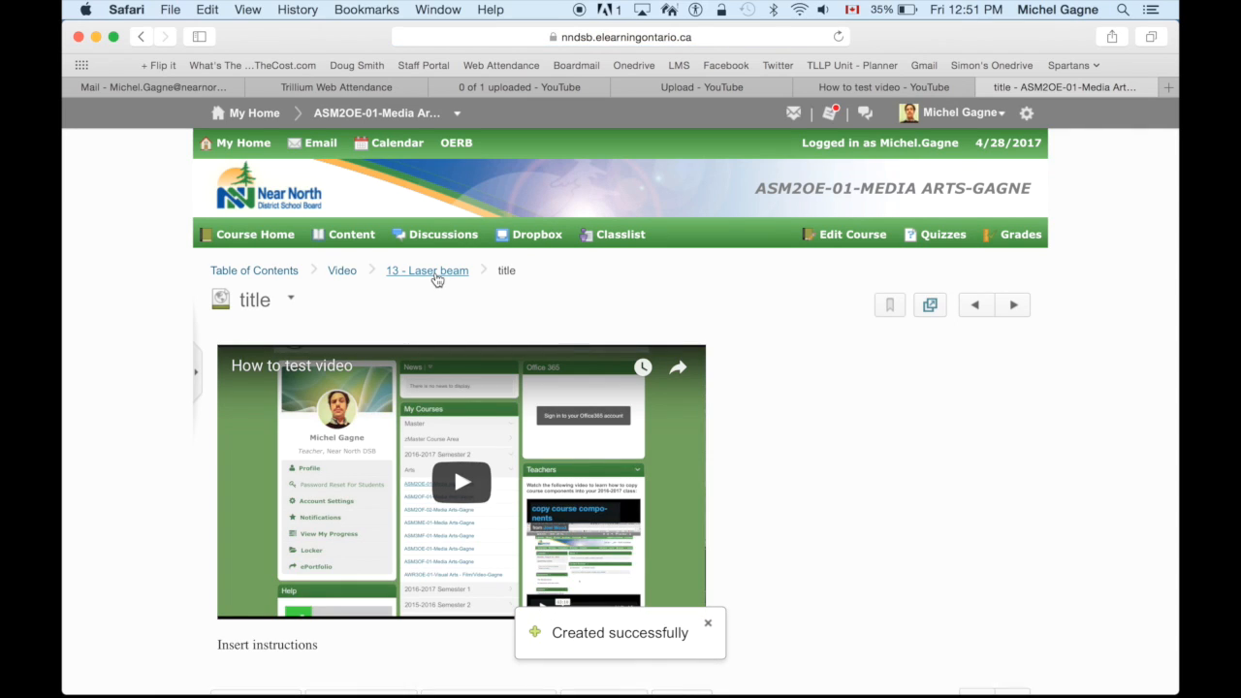
click(431, 276)
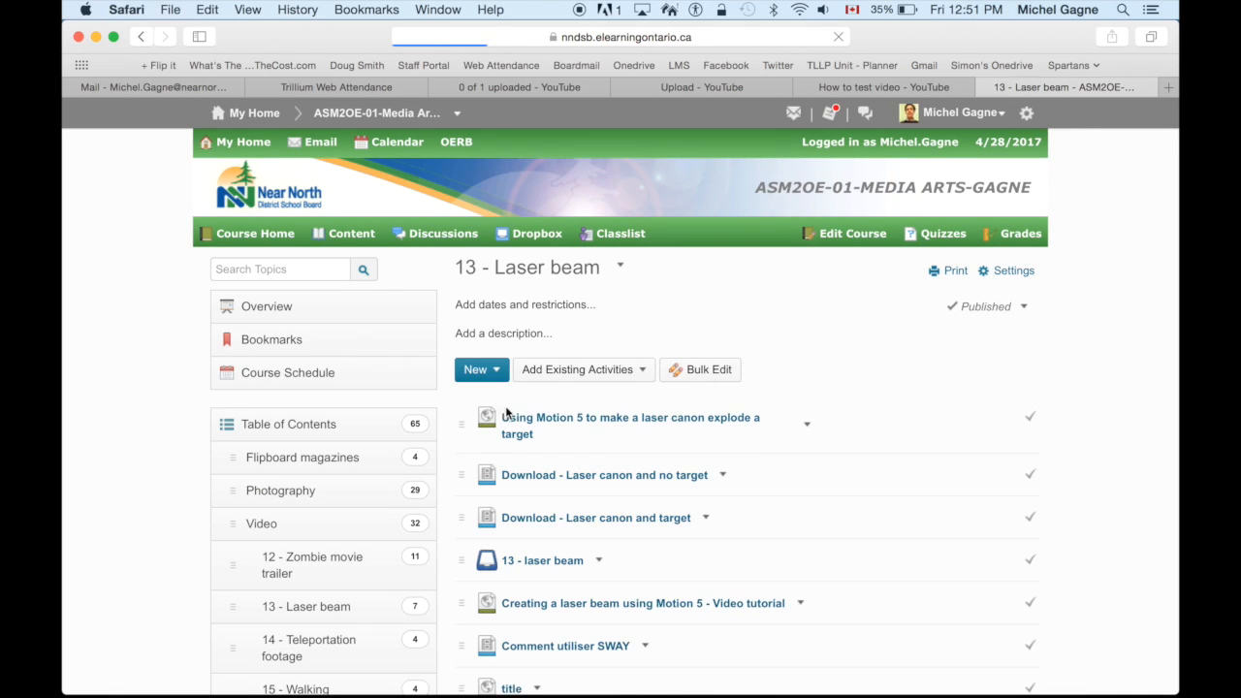
scroll(519, 500, down, 2)
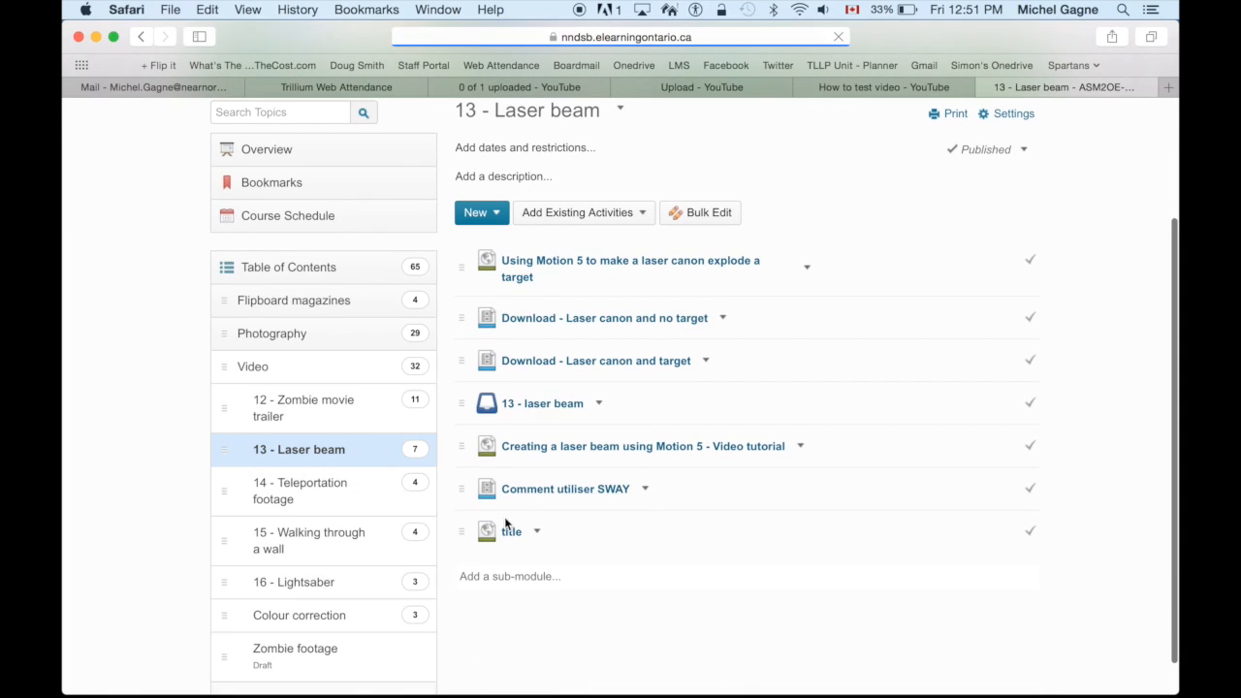